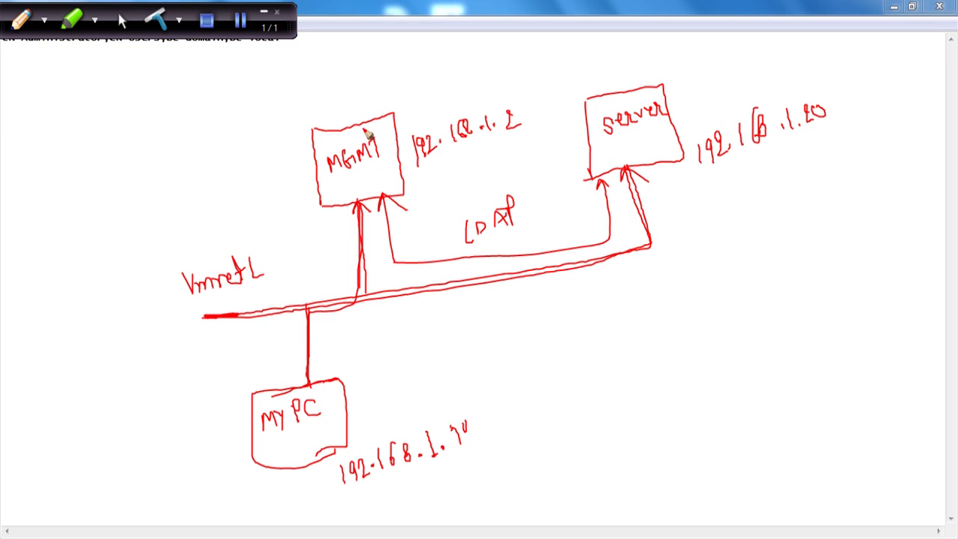
Step: Outline MGMT and Server together, circle Server, and draw an arrow to an underlined dcpromo label
mouse_move(675, 79)
left_mouse_down()
mouse_move(360, 77)
mouse_move(295, 184)
mouse_move(487, 244)
mouse_move(675, 188)
mouse_move(680, 90)
mouse_move(687, 99)
left_mouse_up()
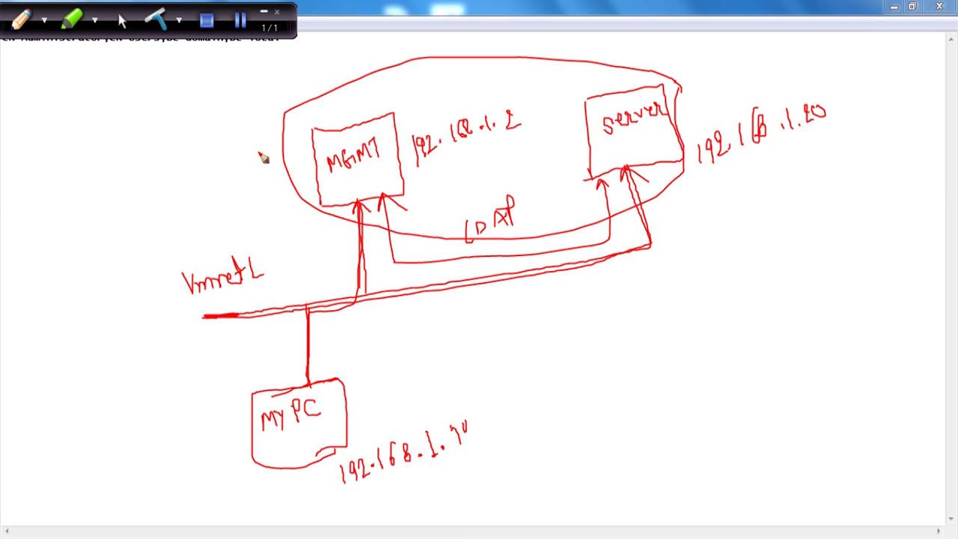
mouse_move(678, 81)
left_mouse_down()
mouse_move(580, 164)
mouse_move(690, 93)
left_mouse_up()
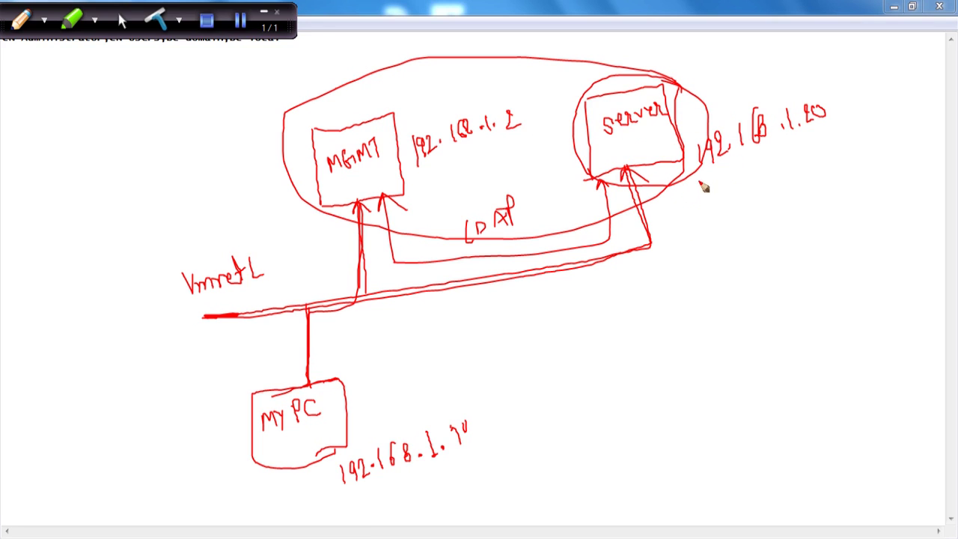
mouse_move(684, 185)
left_mouse_down()
mouse_move(686, 216)
mouse_move(734, 235)
mouse_move(713, 236)
left_mouse_up()
mouse_move(747, 221)
left_mouse_down()
mouse_move(746, 235)
mouse_move(759, 214)
mouse_move(830, 211)
mouse_move(841, 196)
left_mouse_up()
left_click_drag(752, 260, 878, 226)
Step: Box the dcpromo note, loop a curved arrow back to MGMT, and hide the whiteboard
left_click_drag(698, 210, 709, 276)
left_click_drag(700, 211, 861, 229)
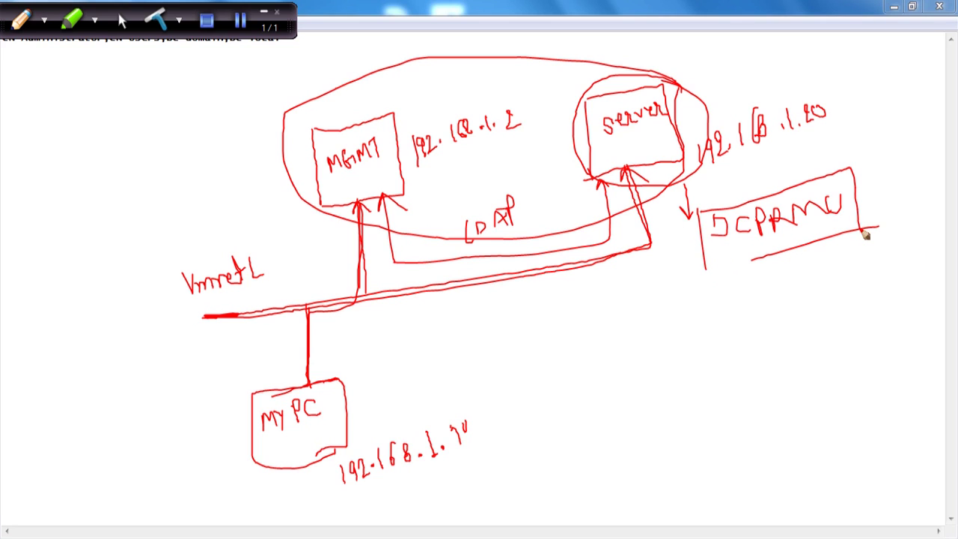
left_click_drag(705, 266, 765, 250)
left_click_drag(708, 262, 684, 315)
mouse_move(604, 350)
left_mouse_down()
mouse_move(408, 196)
mouse_move(418, 209)
left_mouse_up()
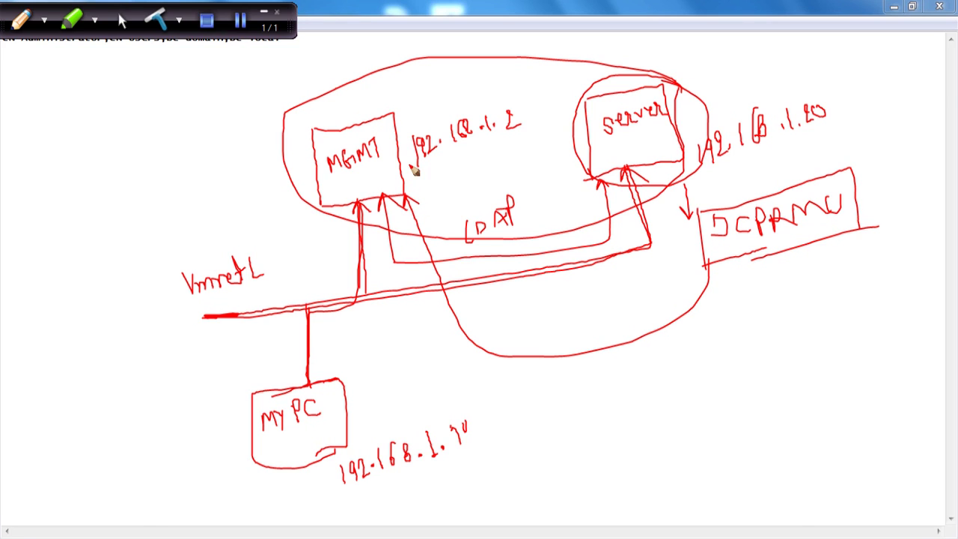
left_click(240, 21)
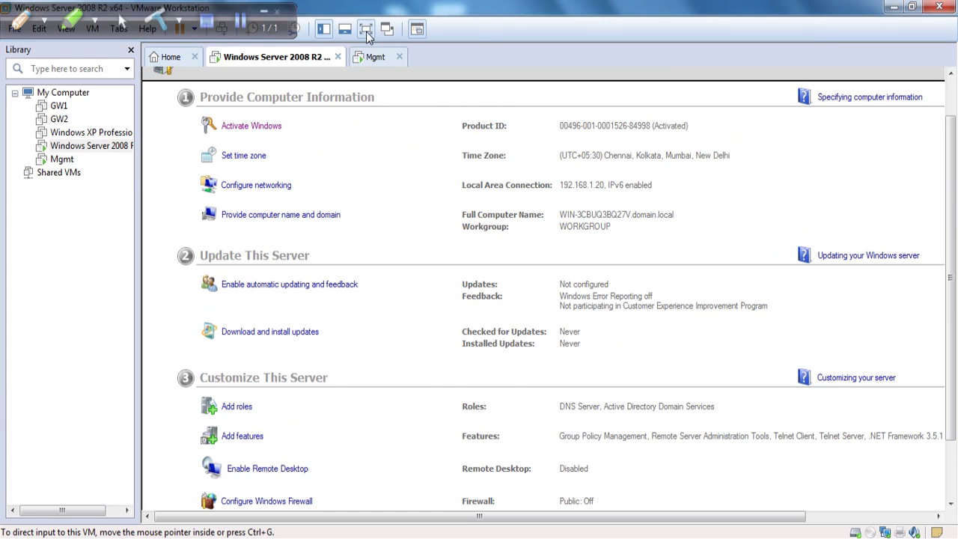
Step: Close Initial Configuration Tasks and check the Local Area Connection status in full screen
left_click(366, 29)
left_click(948, 6)
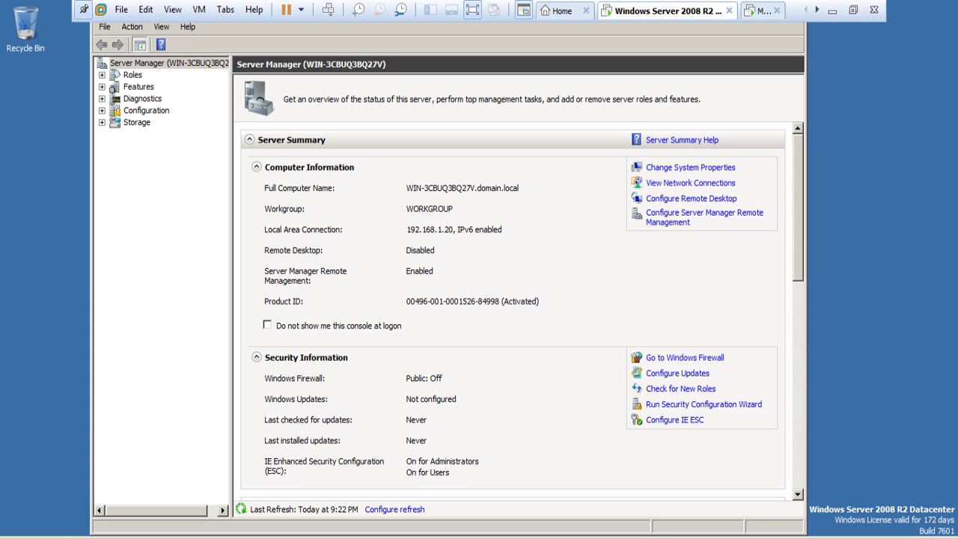
left_click_drag(798, 190, 805, 315)
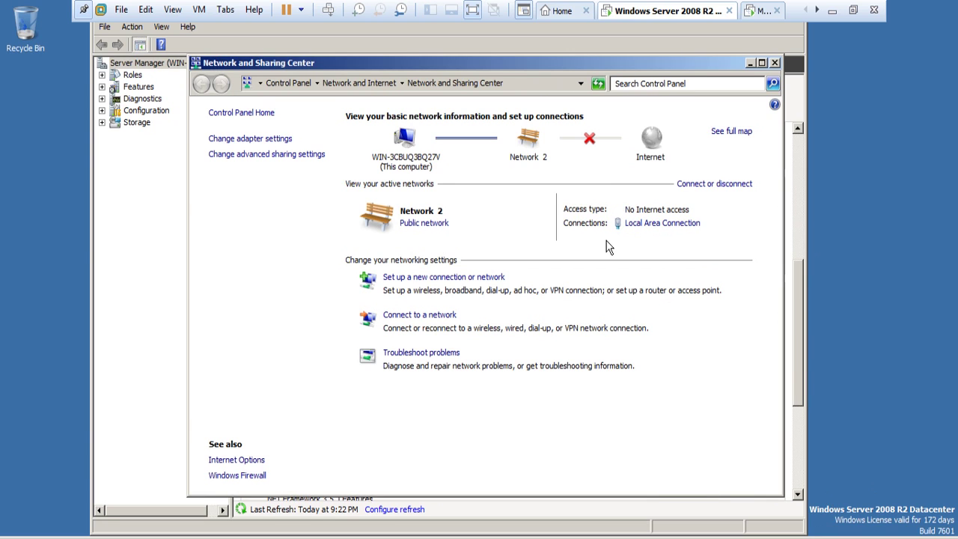
left_click(658, 233)
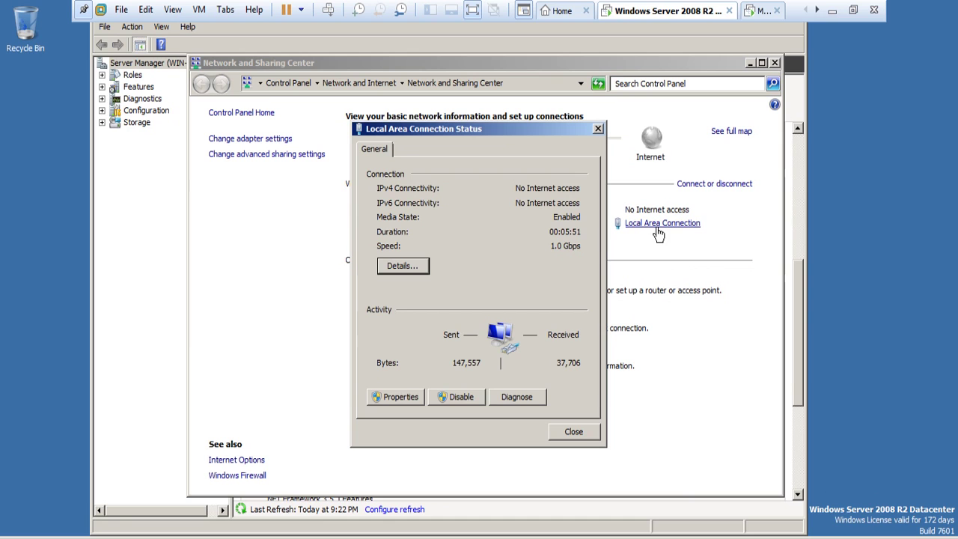
left_click(598, 128)
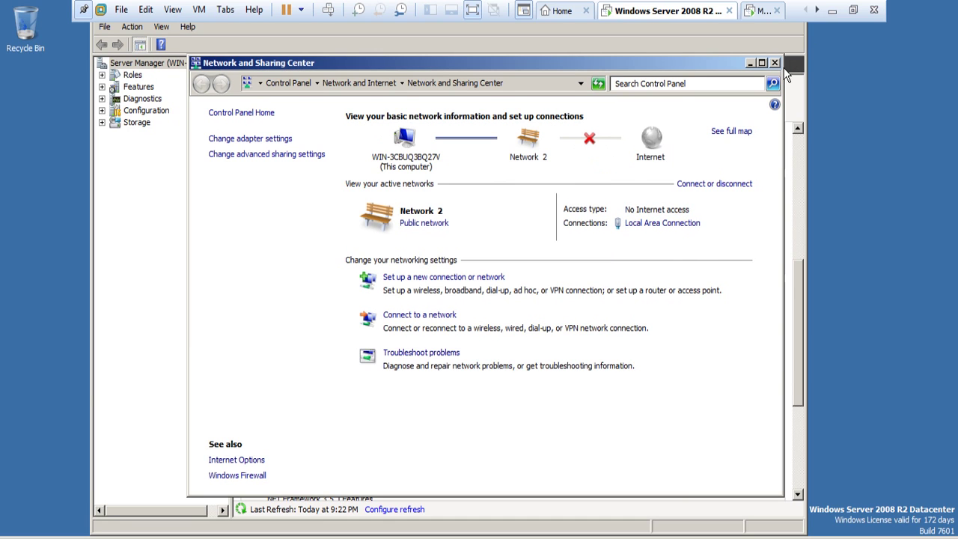
left_click(774, 63)
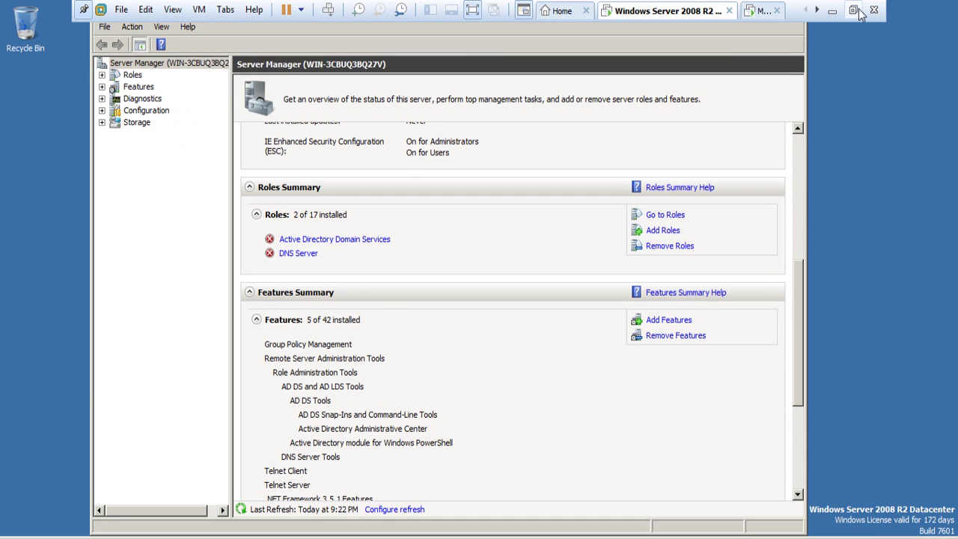
left_click(854, 11)
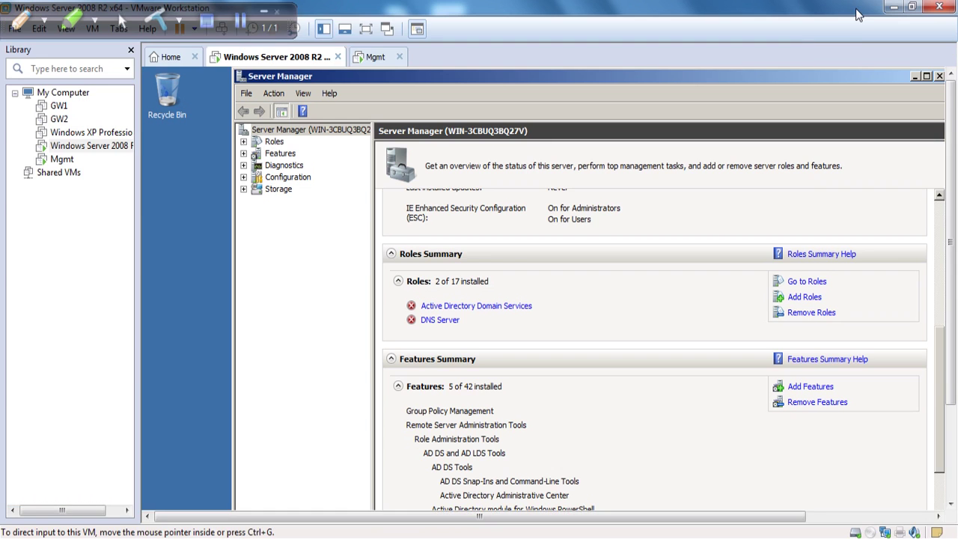
Step: Review the VM network adapter settings on VMnet1 (Host-only) and cancel without changes
left_click(888, 533)
left_click(896, 522)
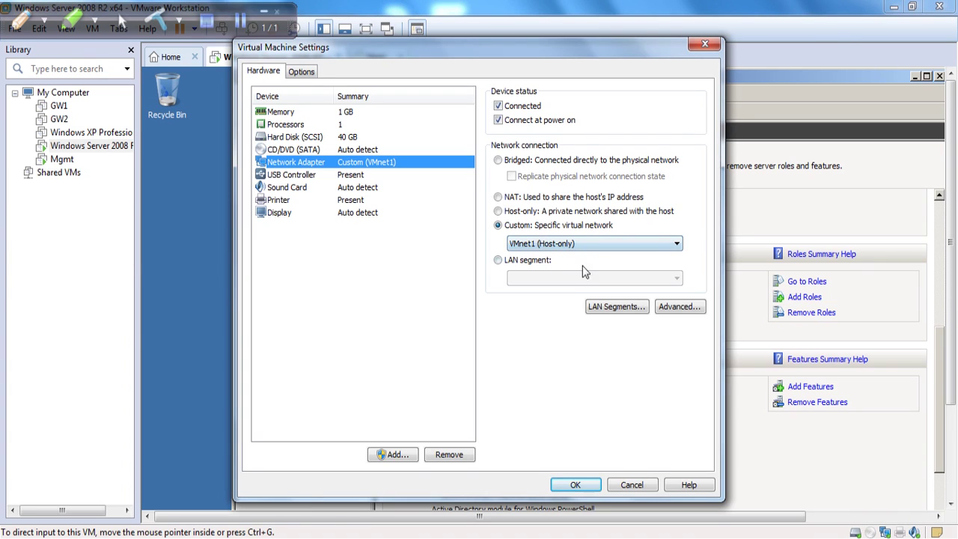
left_click(632, 487)
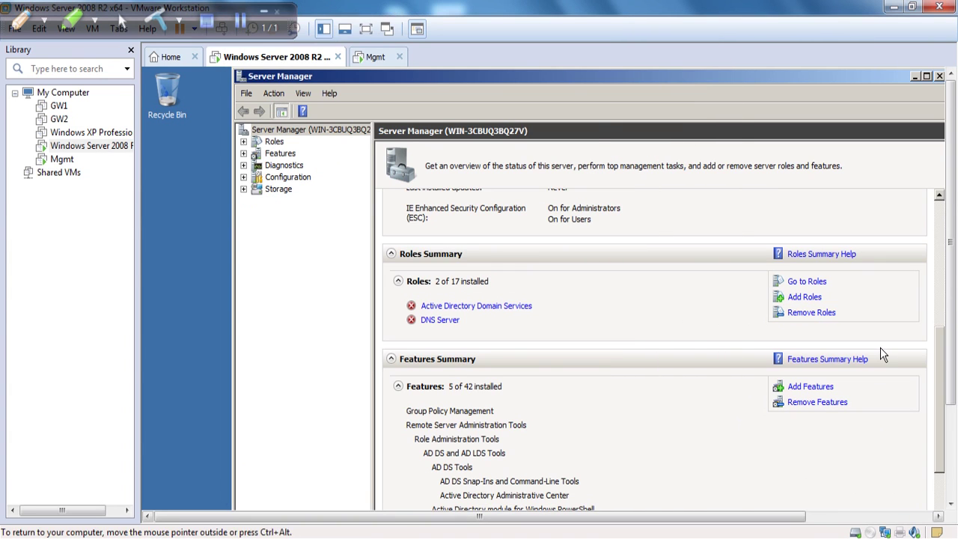
Step: Run dcpromo from the Start menu's Run box with the VM in full screen
key("ctrl+alt+Return")
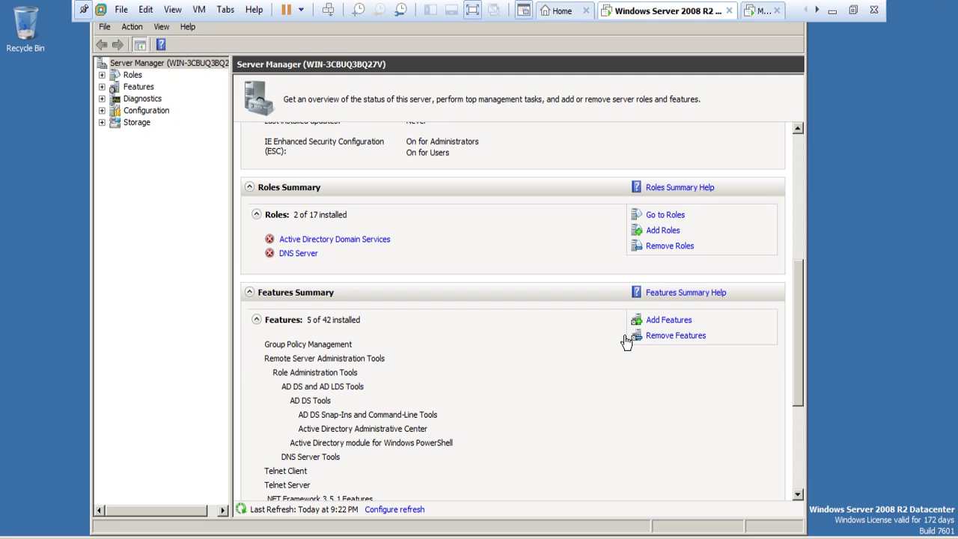
scroll(798, 253, "up", 5)
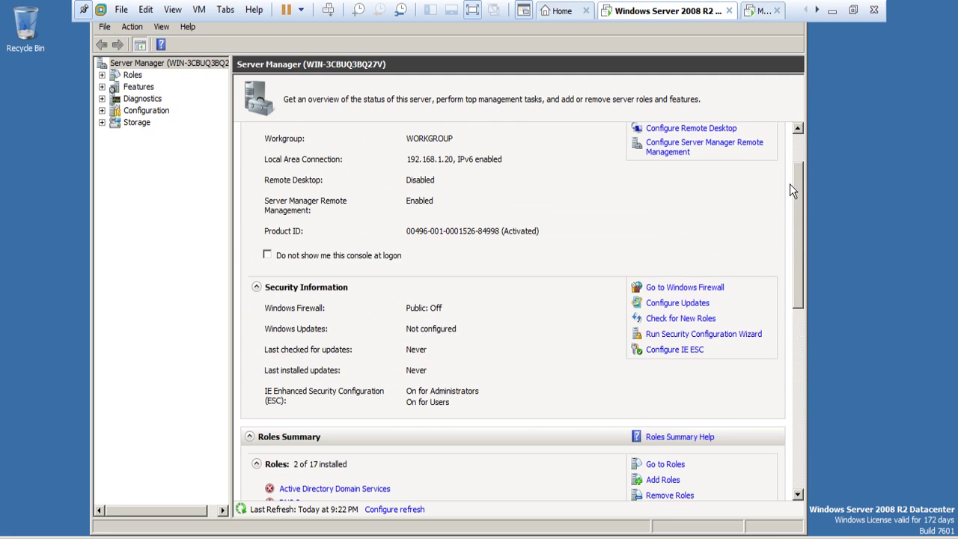
key("super")
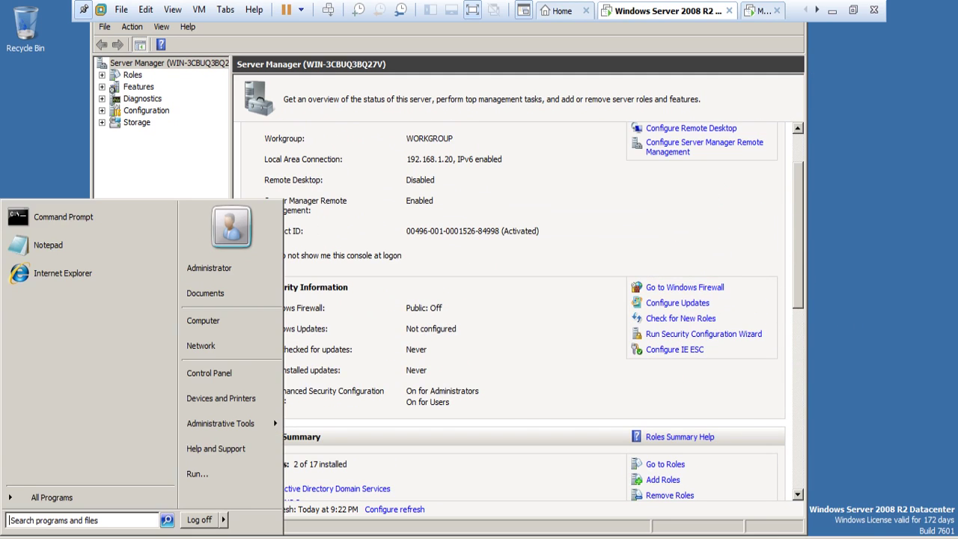
left_click(203, 479)
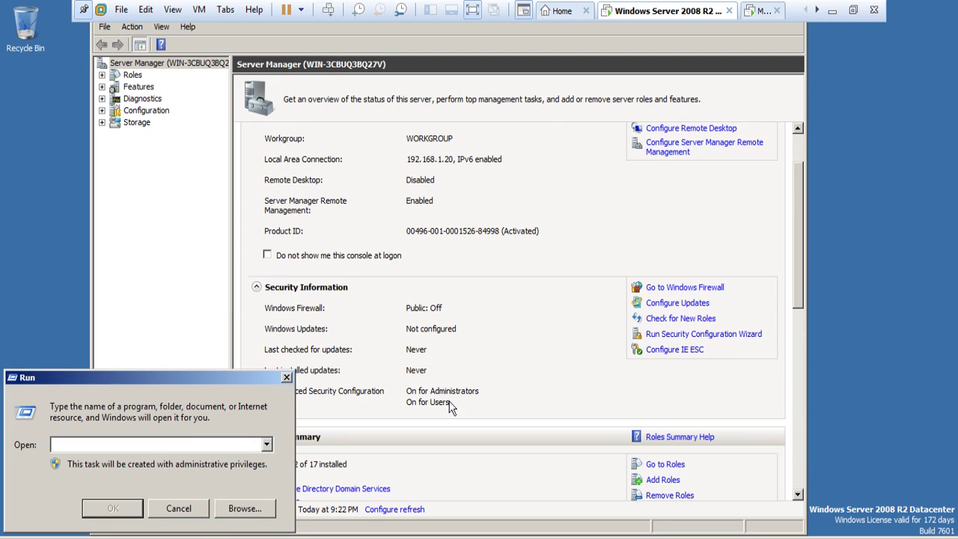
type("dcpromo")
key("Return")
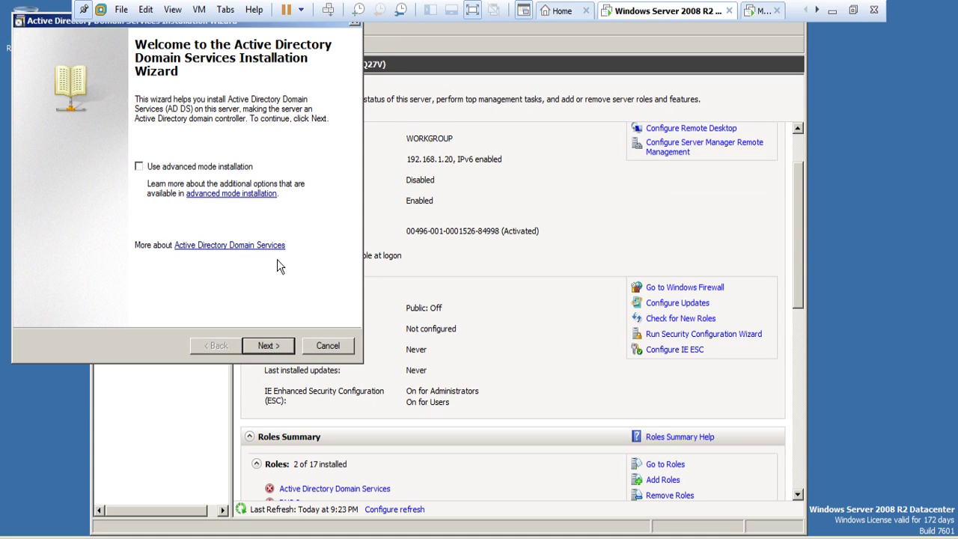
Step: Pass the welcome and compatibility pages and choose 'Create a new domain in a new forest'
left_click(269, 344)
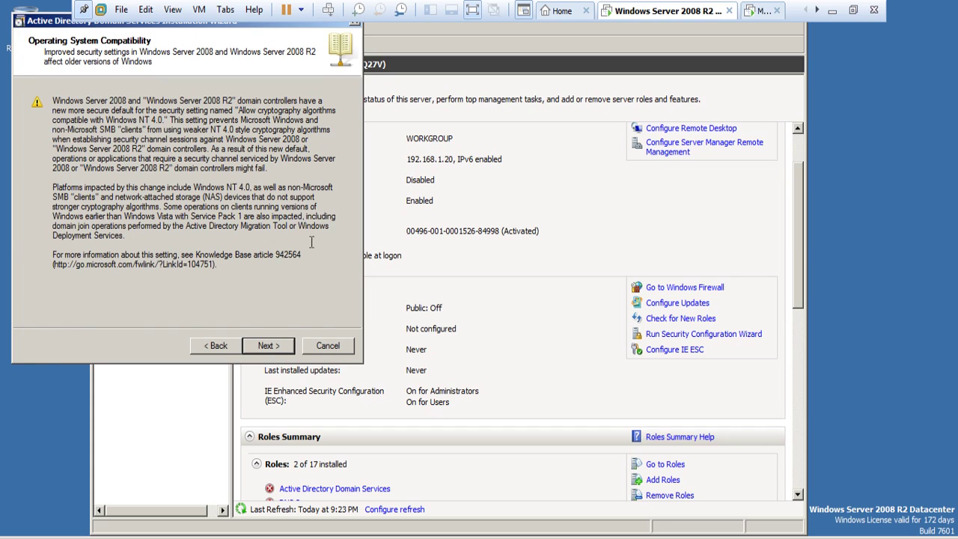
left_click(272, 350)
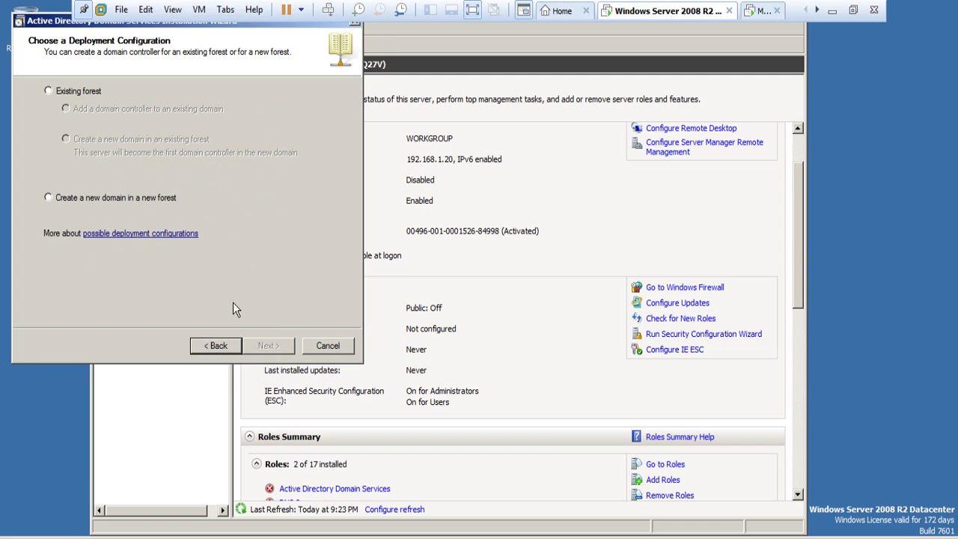
left_click(58, 202)
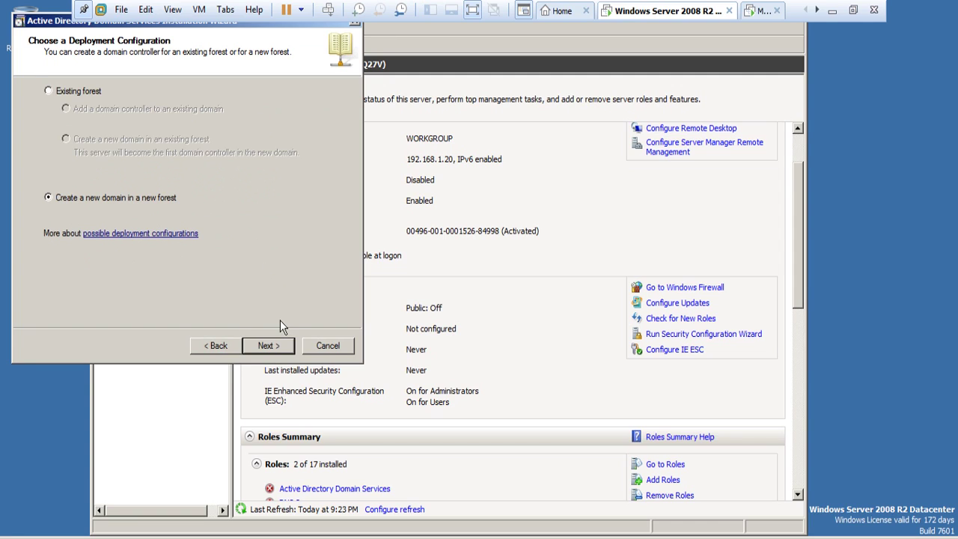
left_click(281, 346)
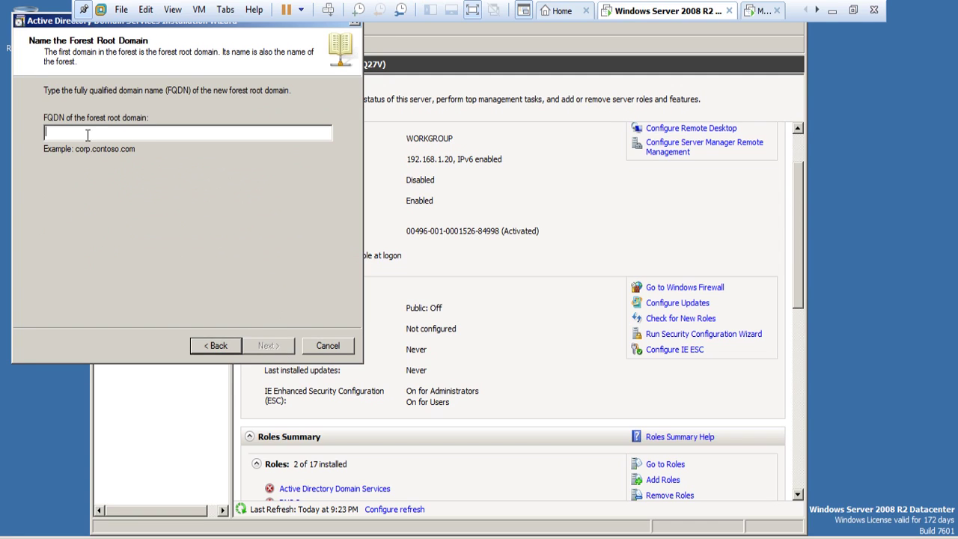
Step: Enter networkshield.com as the forest root domain FQDN
left_click(62, 134)
type("n")
key("BackSpace")
type("netw")
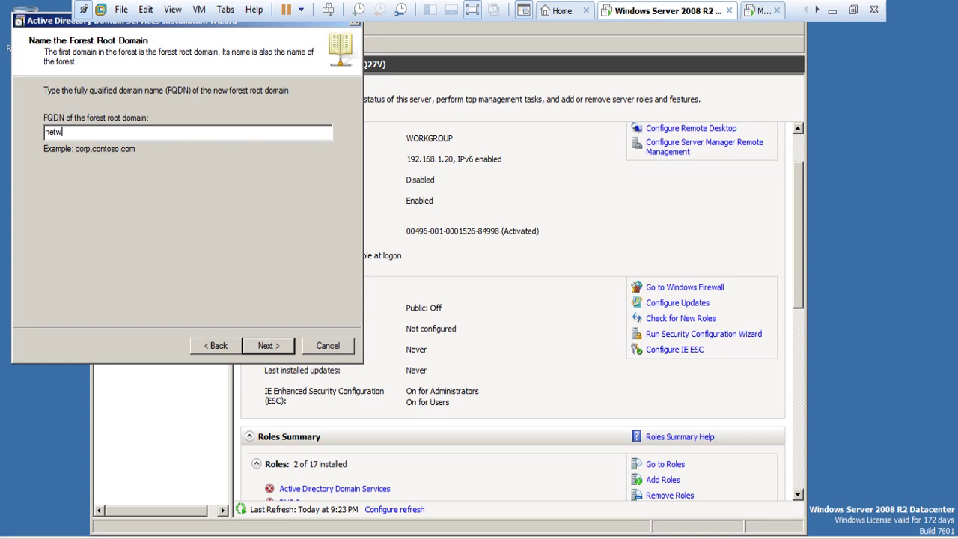
type("orkshieldacademy")
key("BackSpace")
key("BackSpace")
key("BackSpace")
key("BackSpace")
key("BackSpace")
key("BackSpace")
key("BackSpace")
type(".com")
Step: Submit networkshield.com and set the forest functional level to Windows Server 2008
left_click(277, 349)
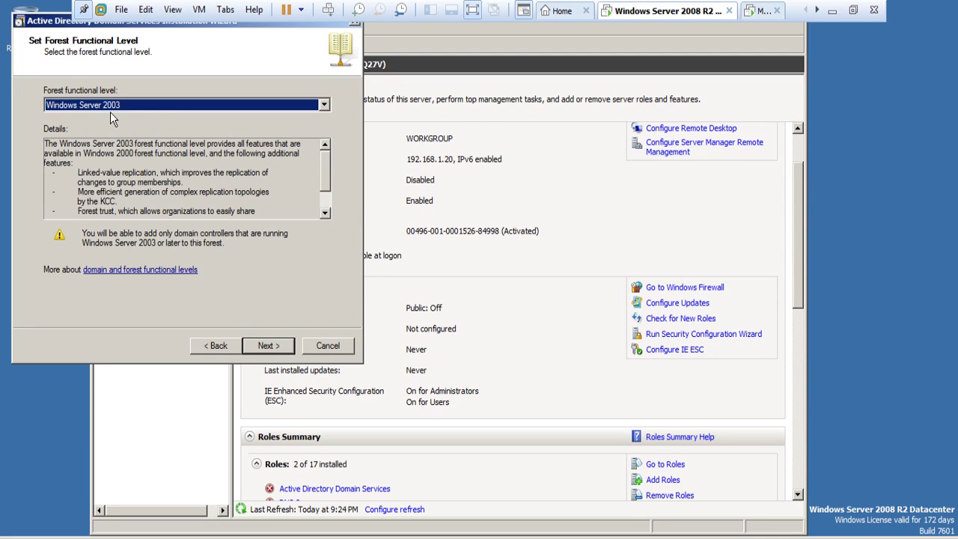
left_click(325, 106)
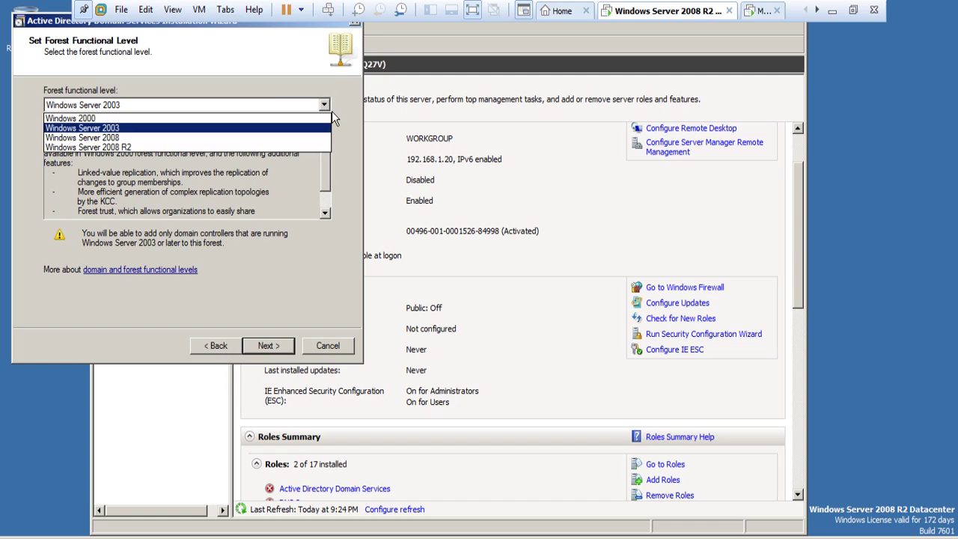
left_click(136, 148)
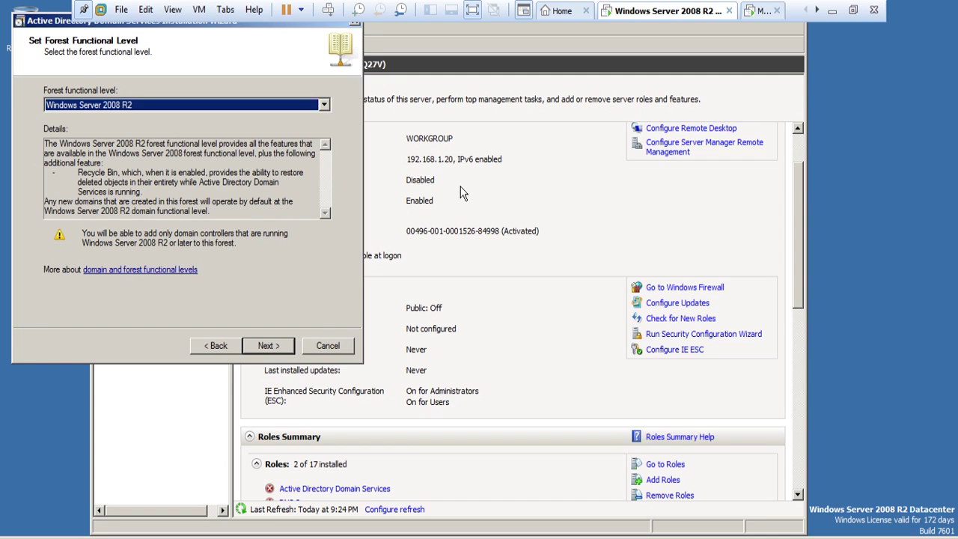
left_click(327, 106)
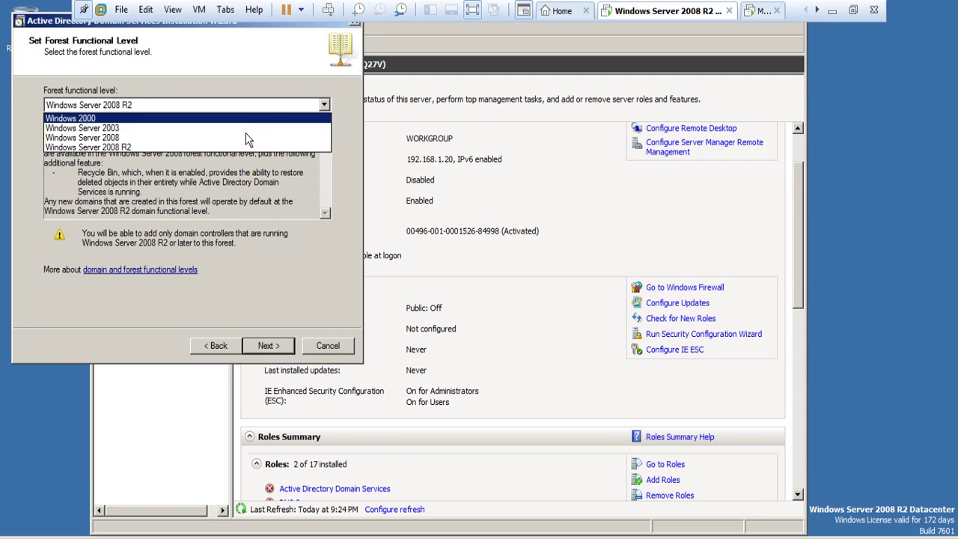
left_click(112, 141)
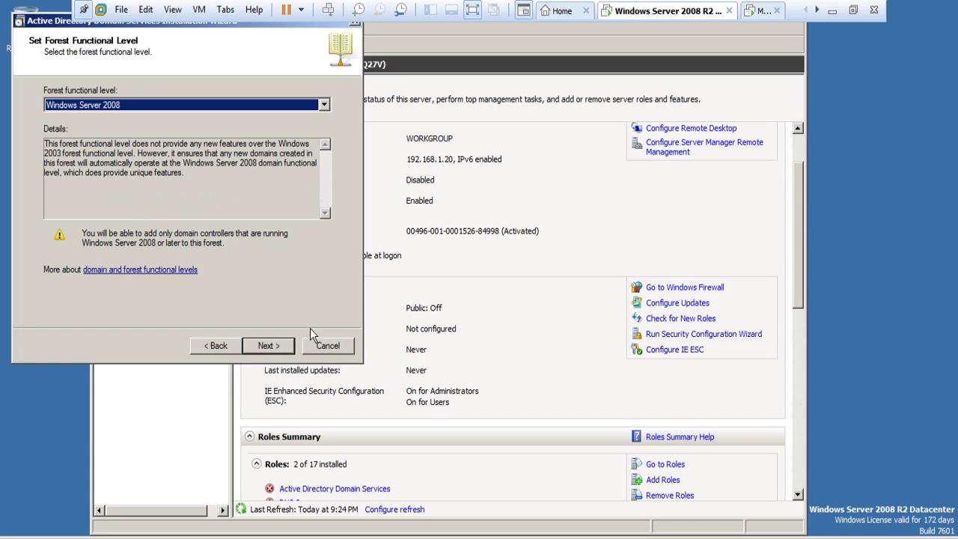
Step: Accept Windows Server 2008 as the domain functional level and leave full screen
left_click(277, 350)
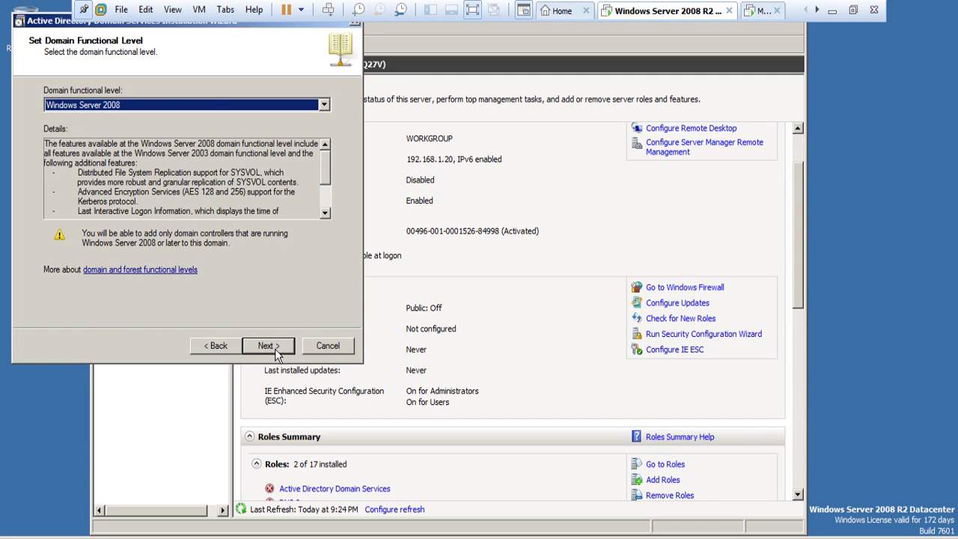
left_click(274, 351)
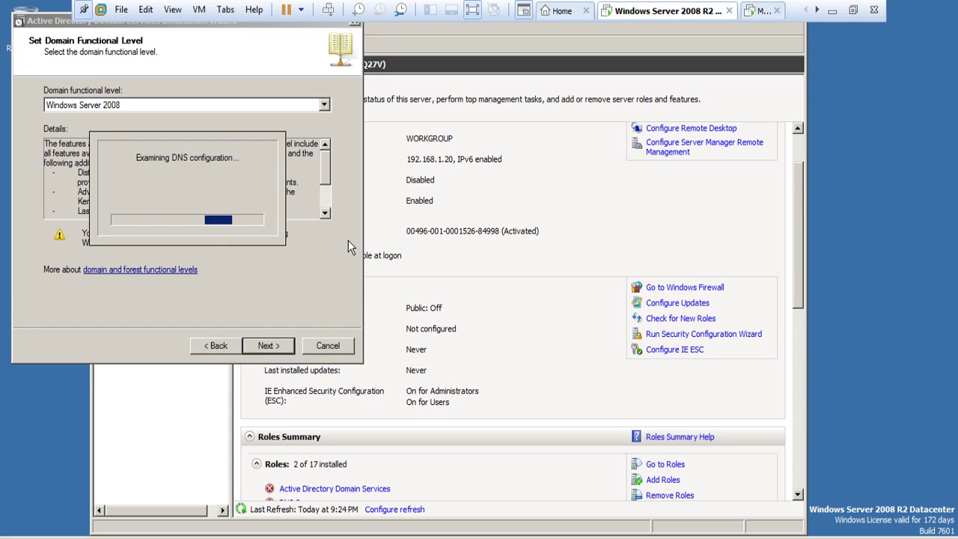
left_click(852, 9)
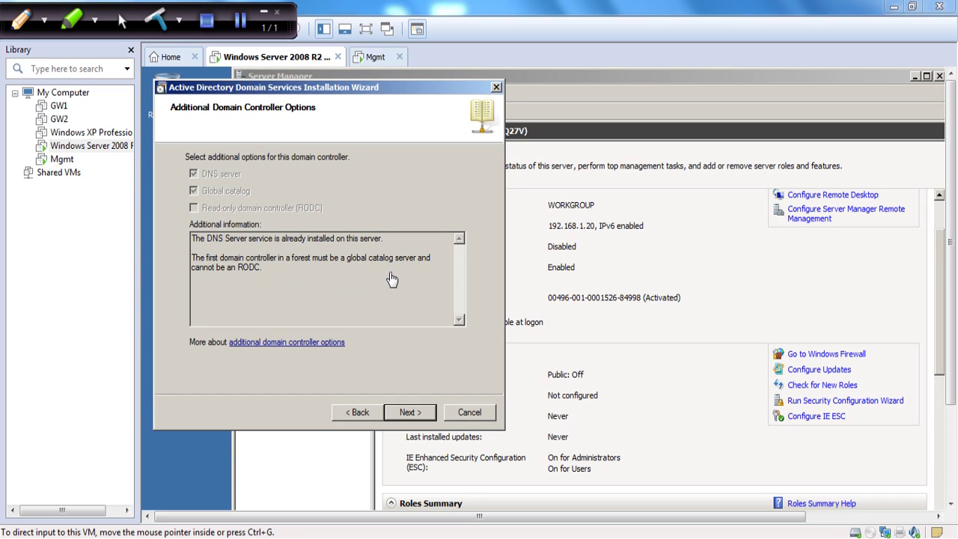
Step: Back in full screen, accept the DNS delegation warning and keep default folder locations
left_click(412, 415)
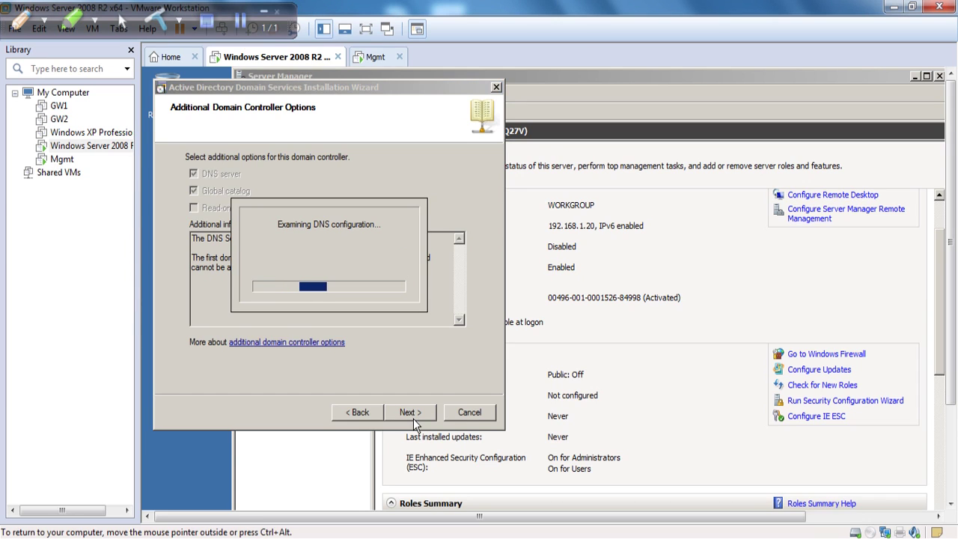
left_click(365, 30)
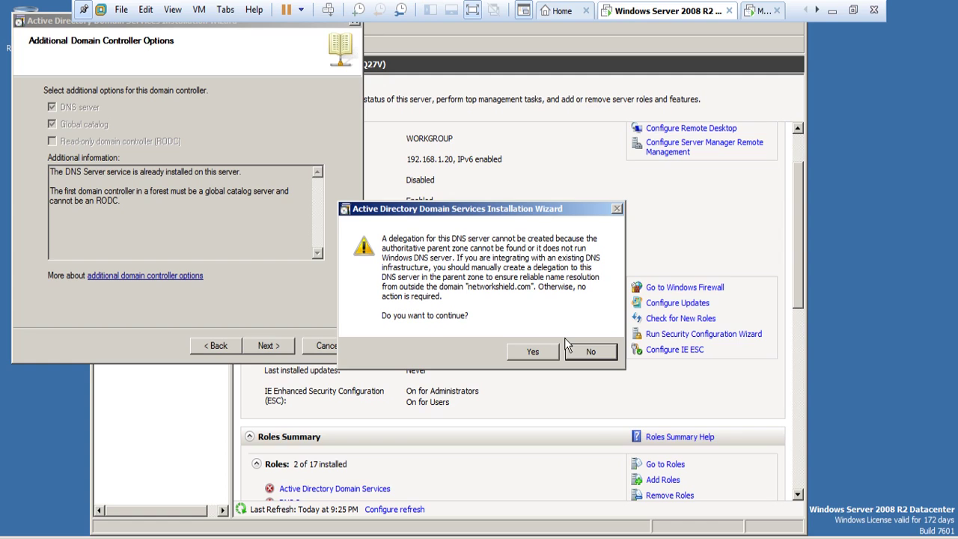
left_click(531, 352)
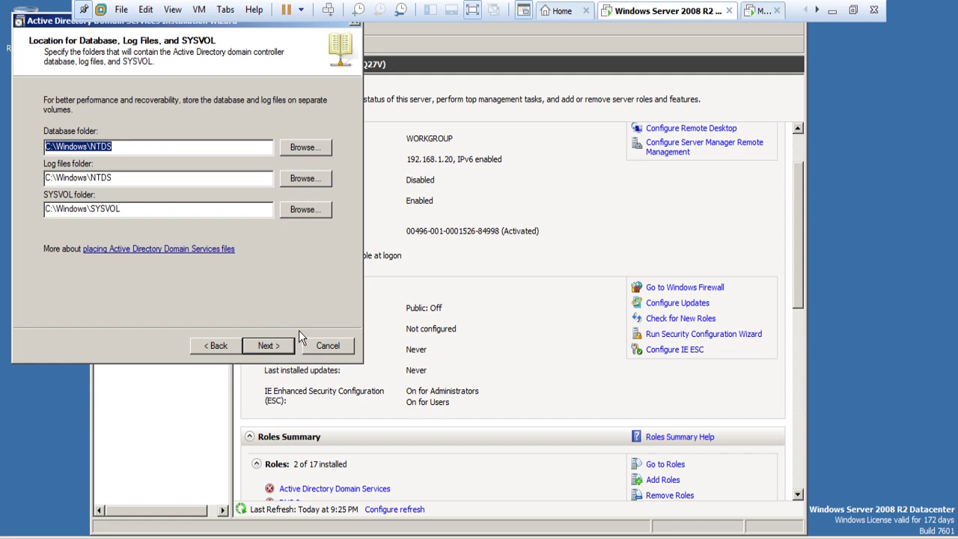
left_click(270, 345)
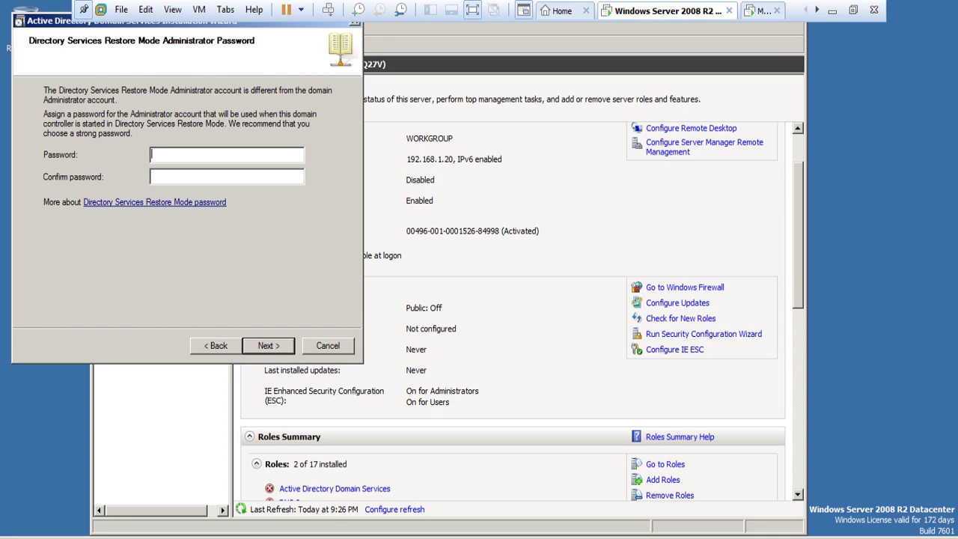
Step: Enter and confirm the Directory Services Restore Mode password
type("Passw0rd!")
key("Tab")
type("Password1")
left_click(274, 348)
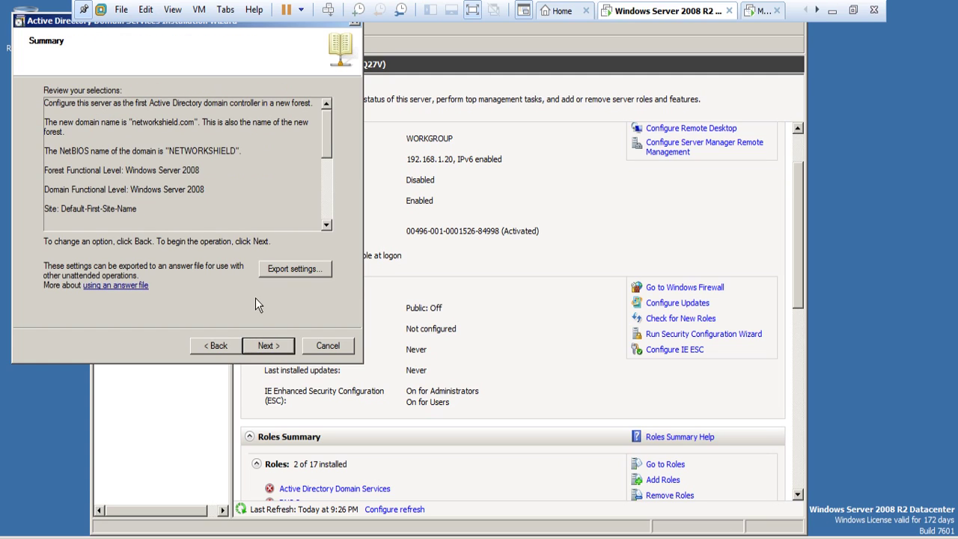
Step: Review the networkshield.com Summary and start configuring Active Directory Domain Services
scroll(138, 151, "down", 1)
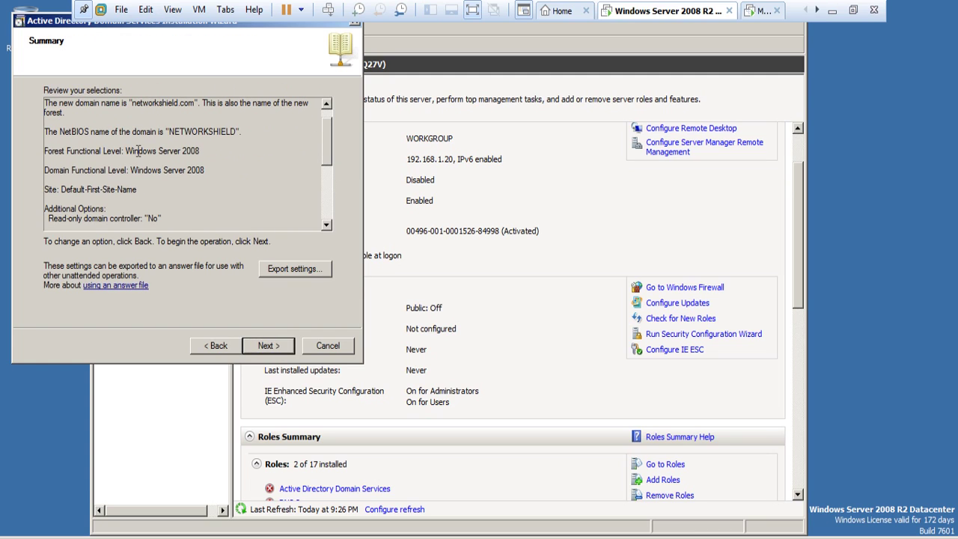
left_click_drag(164, 132, 216, 134)
left_click(249, 151)
scroll(336, 151, "down", 1)
mouse_move(336, 150)
left_mouse_down()
mouse_move(328, 205)
mouse_move(339, 159)
left_mouse_up()
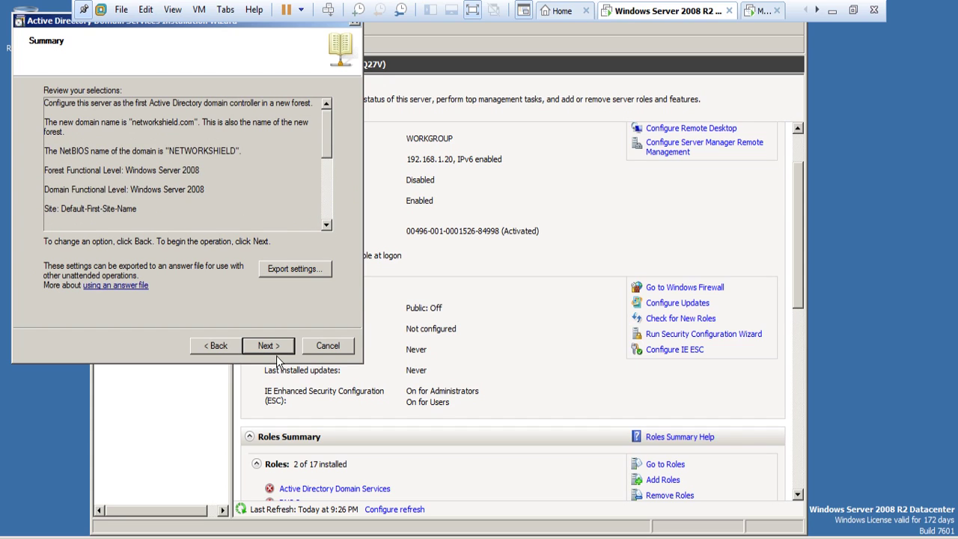
left_click(277, 353)
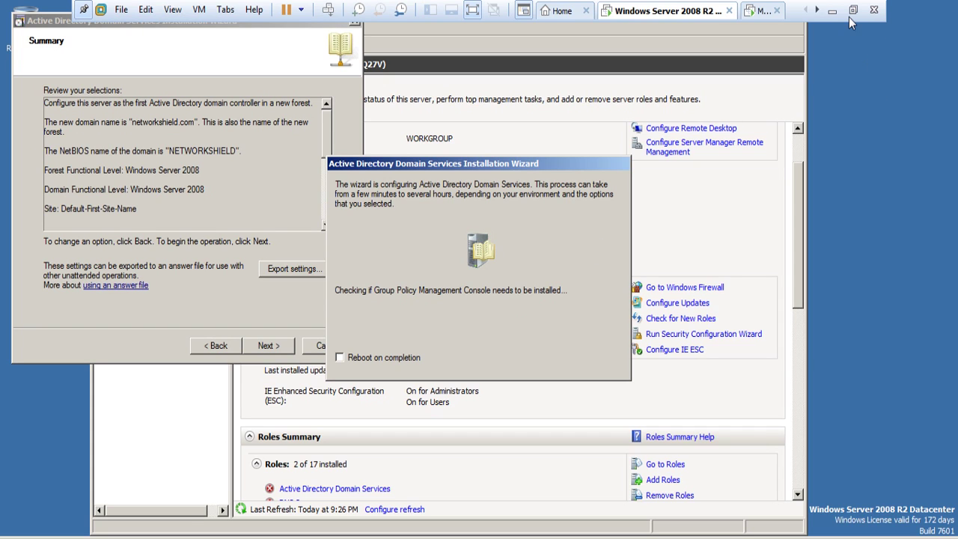
Step: Exit full screen, enable 'Reboot on completion' for the AD setup, and return to SmartDashboard
left_click(480, 11)
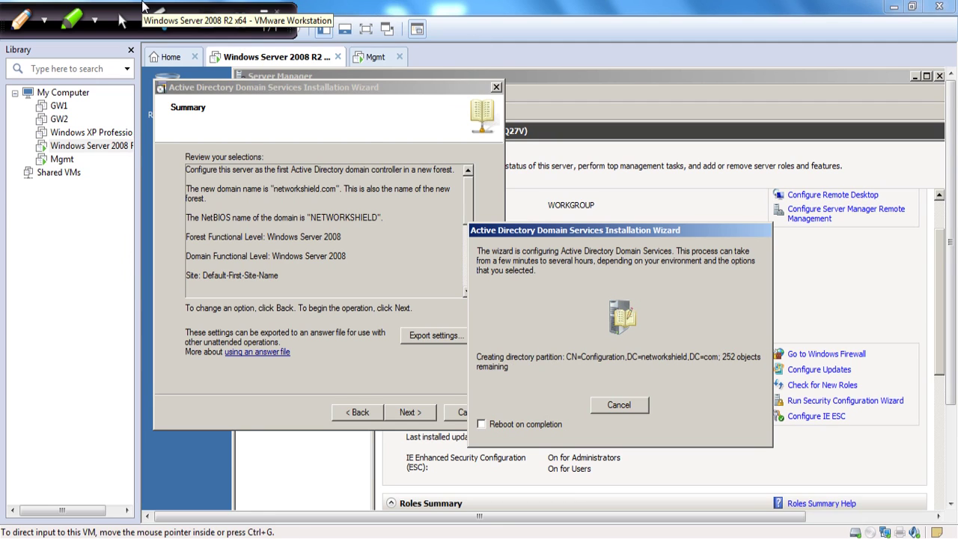
key("alt+r")
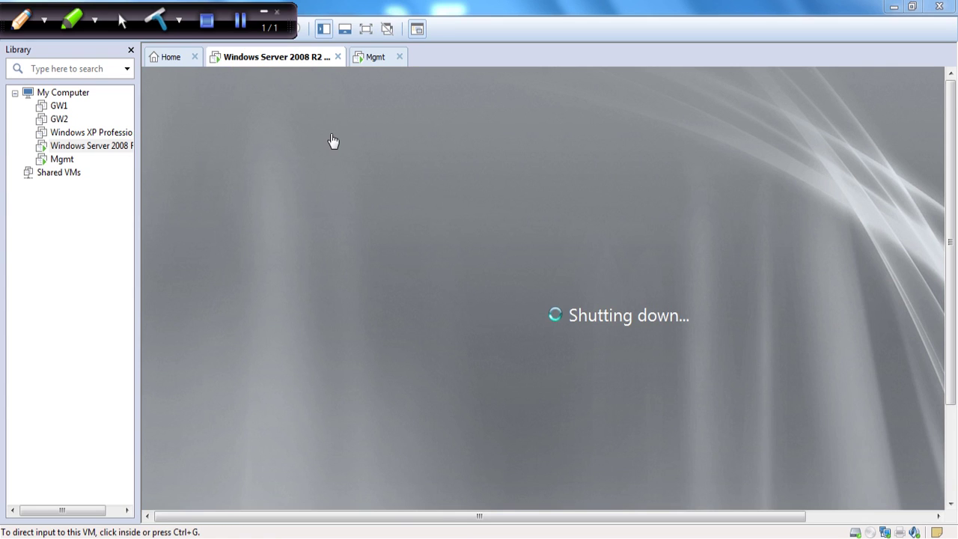
left_click(241, 36)
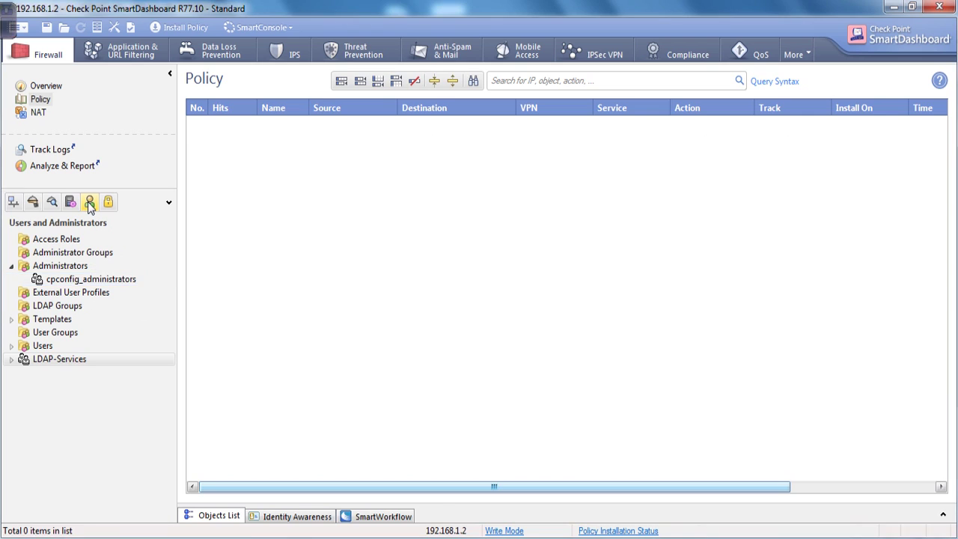
Step: Show Servers and OPSEC objects and expand LDAP Account Unit to its LDAP-Services entry
left_click(13, 203)
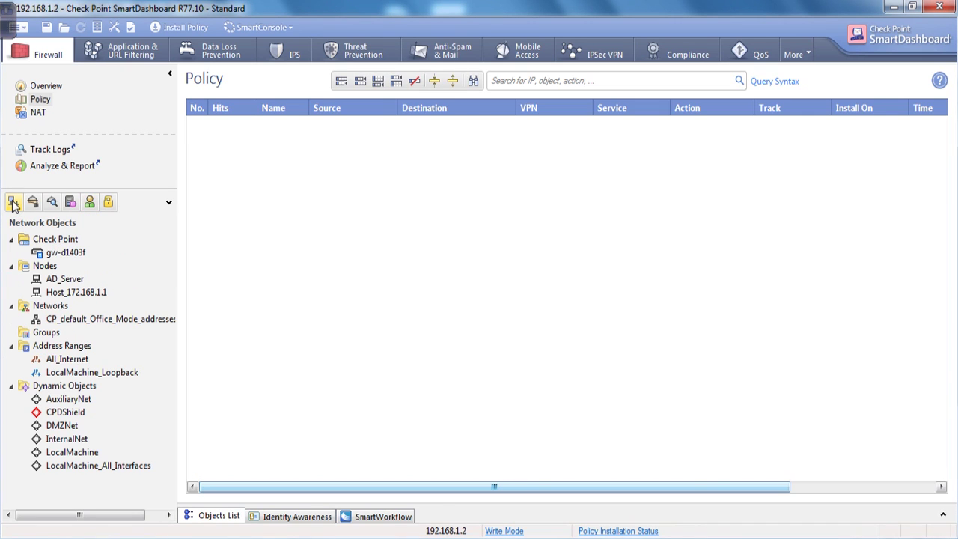
left_click(71, 203)
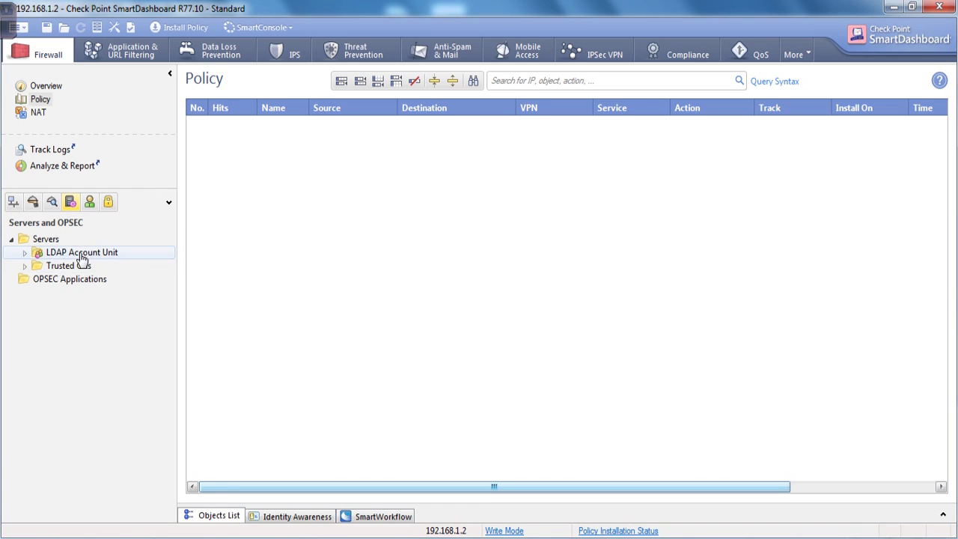
right_click(81, 259)
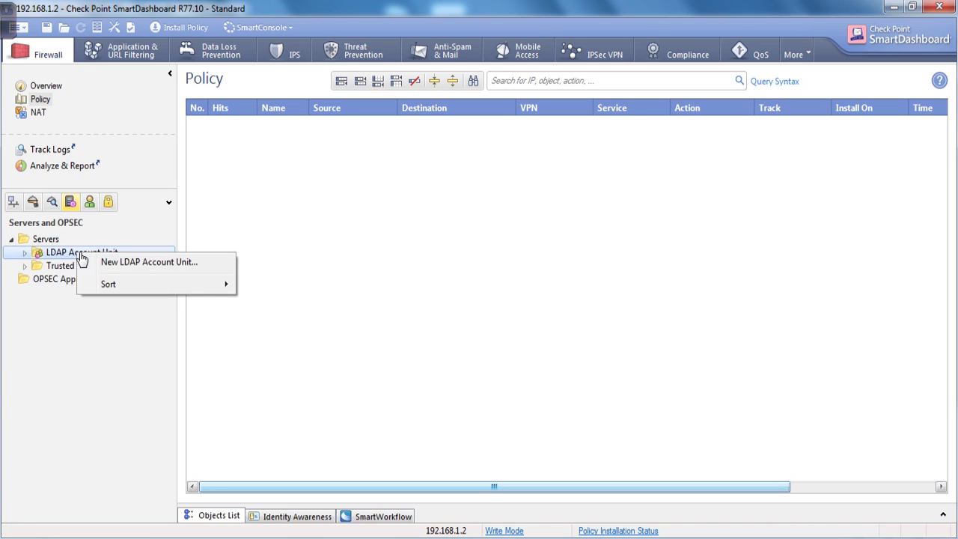
left_click(180, 264)
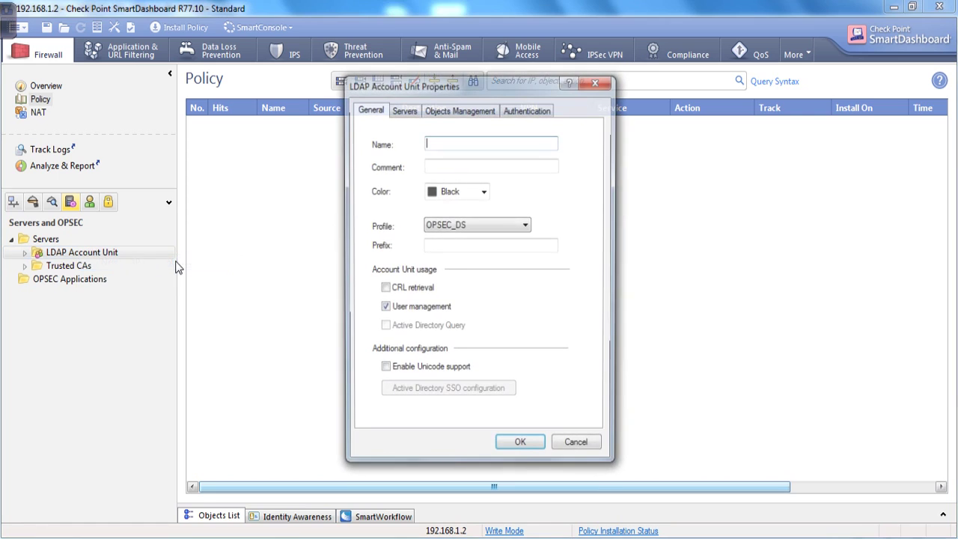
left_click(578, 448)
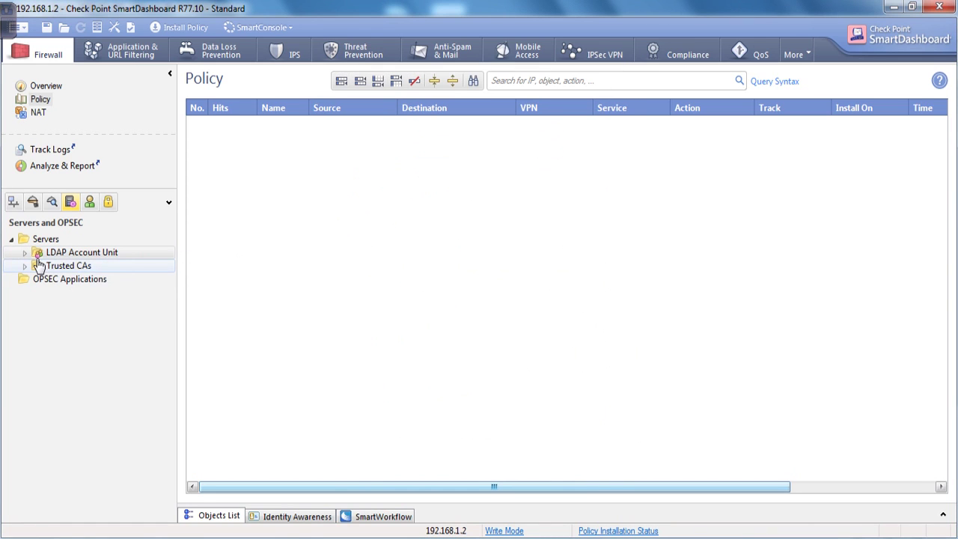
left_click(25, 253)
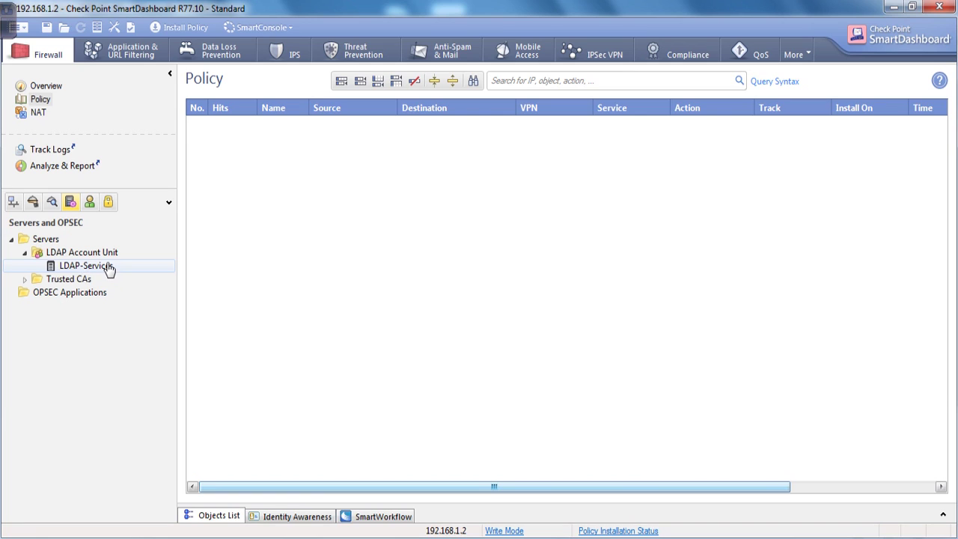
right_click(65, 254)
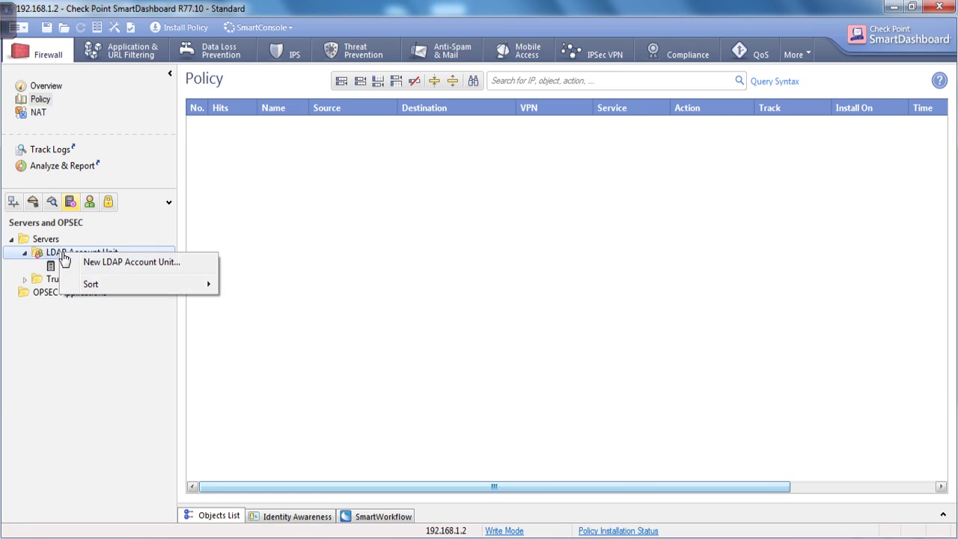
Step: Create LDAP account unit NetworkShield_Services, reusing the name as comment, coloured blue
left_click(128, 262)
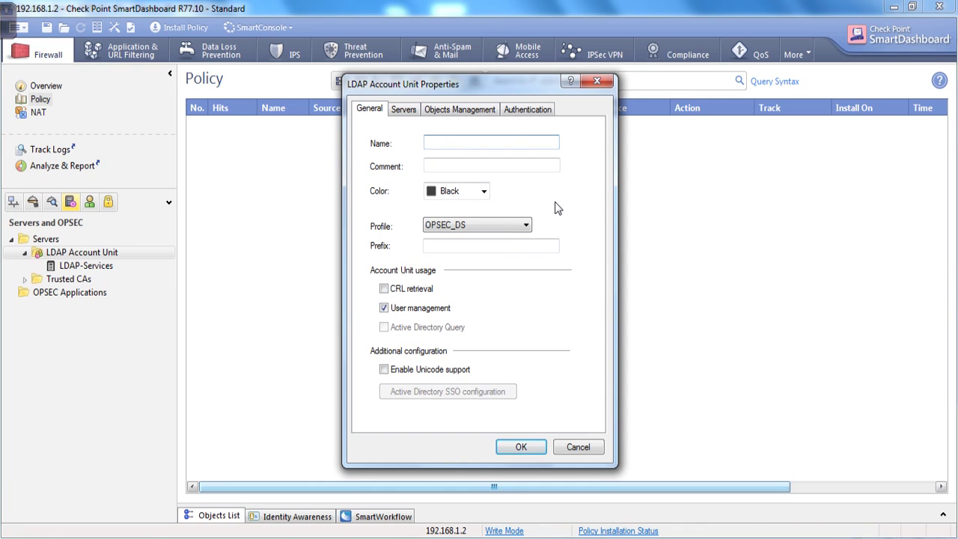
type("NetworkShei")
key("BackSpace")
key("BackSpace")
type("ield_ser")
key("BackSpace")
key("BackSpace")
key("BackSpace")
type("Services")
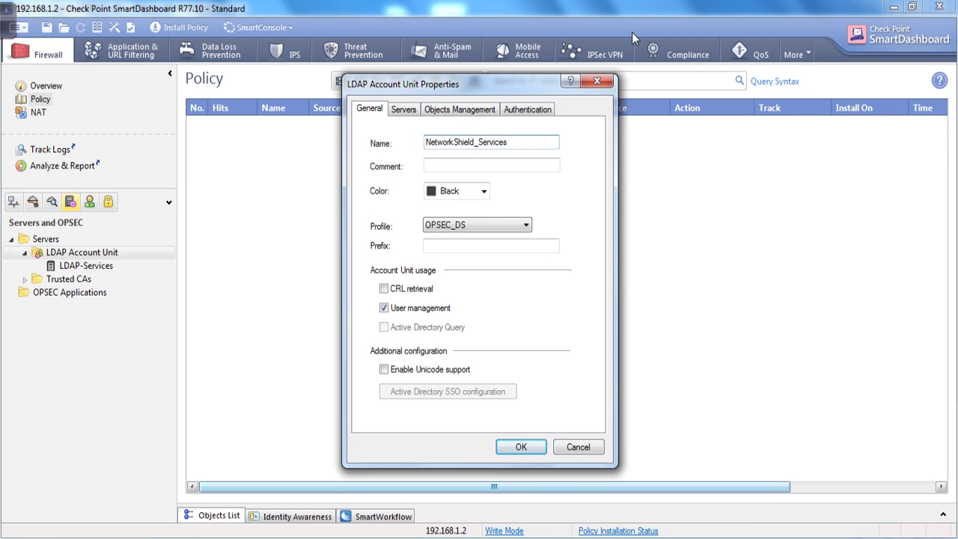
left_click_drag(520, 145, 410, 147)
key("ctrl+c")
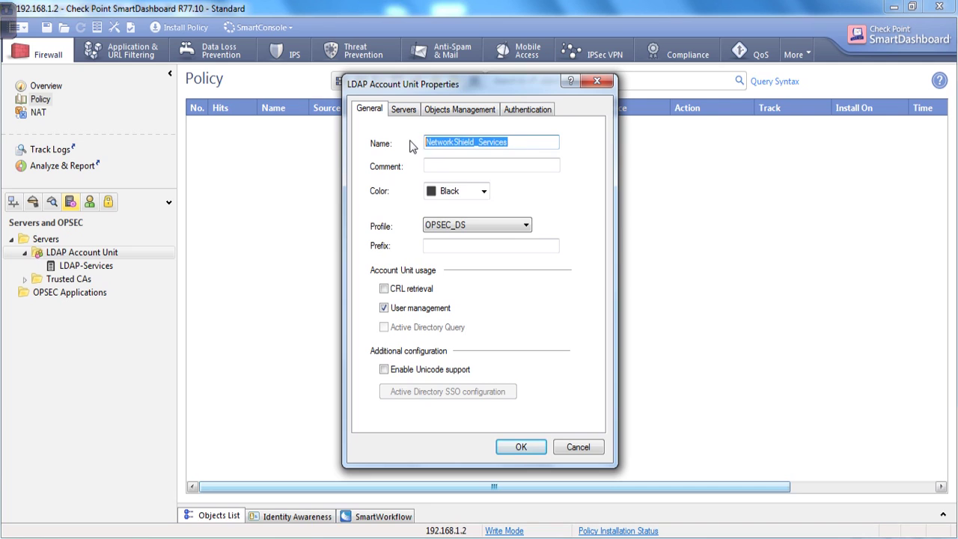
left_click(469, 171)
key("ctrl+v")
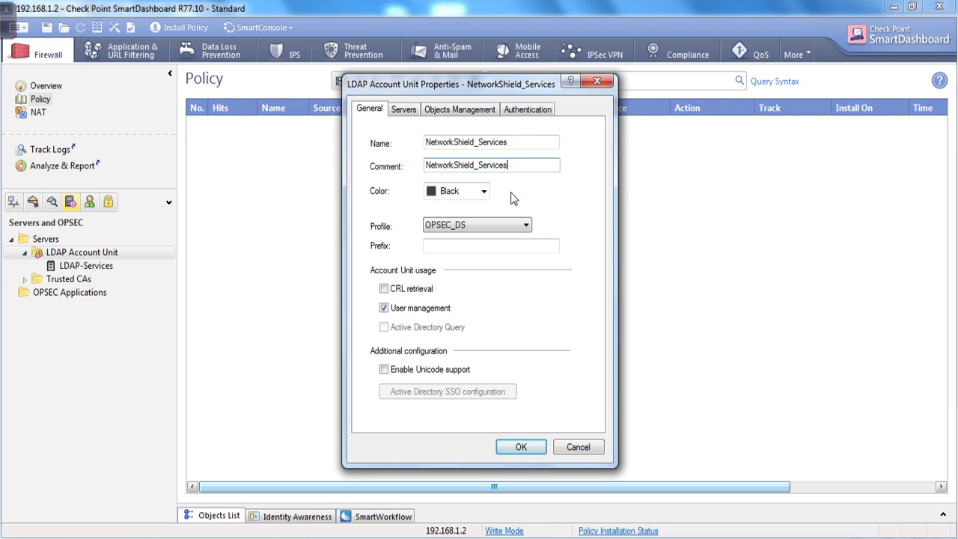
left_click(483, 191)
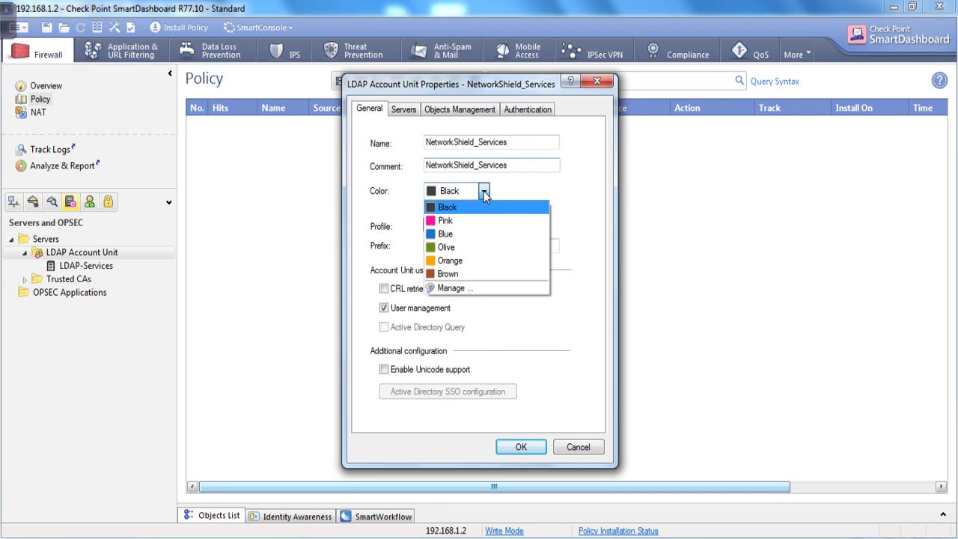
left_click(449, 235)
Step: Use the Microsoft_AD profile and domain networkshield.com, enabling Active Directory Query and CRL retrieval
left_click(500, 226)
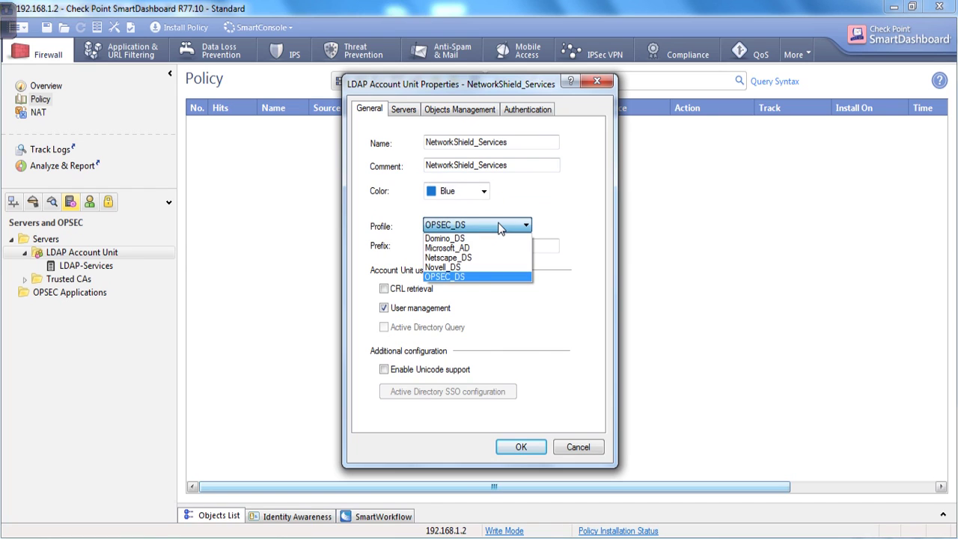
left_click(466, 248)
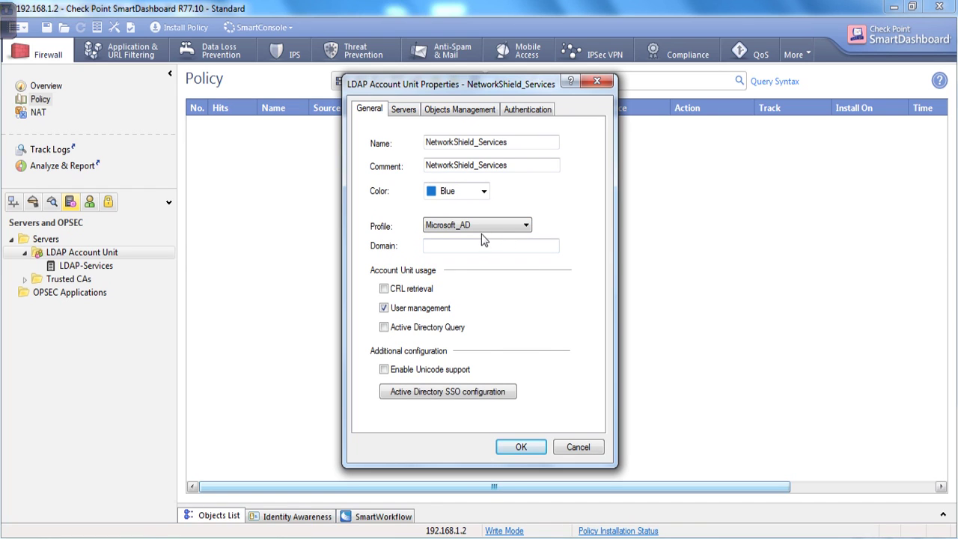
left_click(482, 242)
type("networkshie")
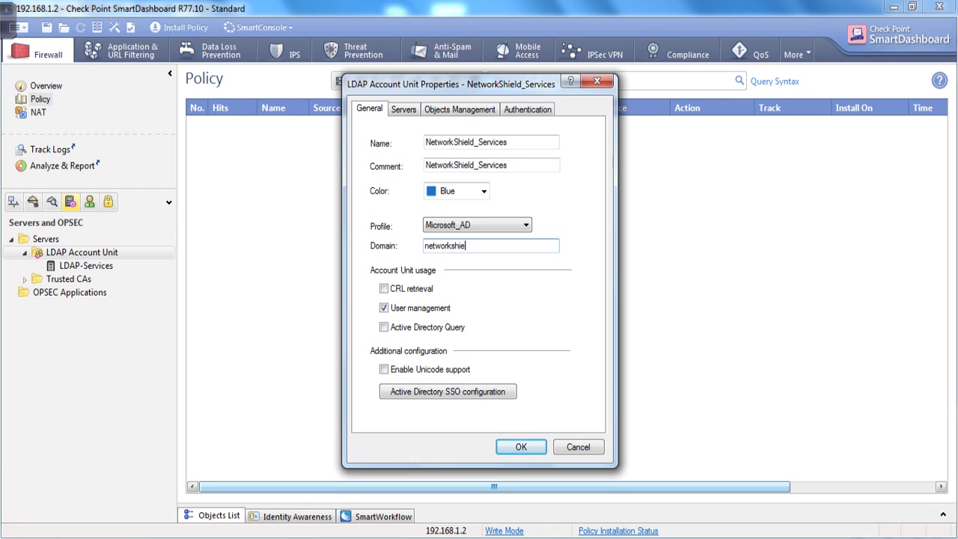
type("ld.com")
left_click(383, 328)
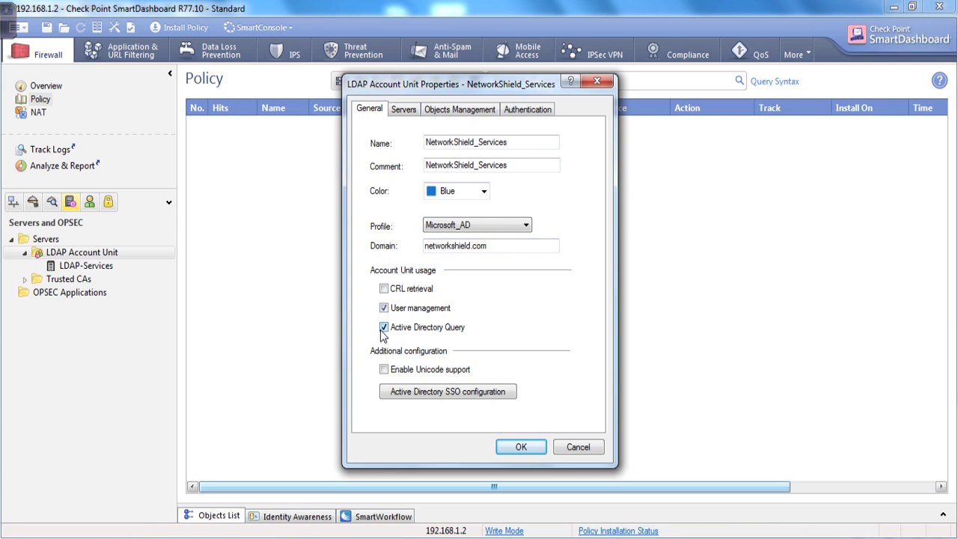
left_click(384, 289)
left_click(403, 109)
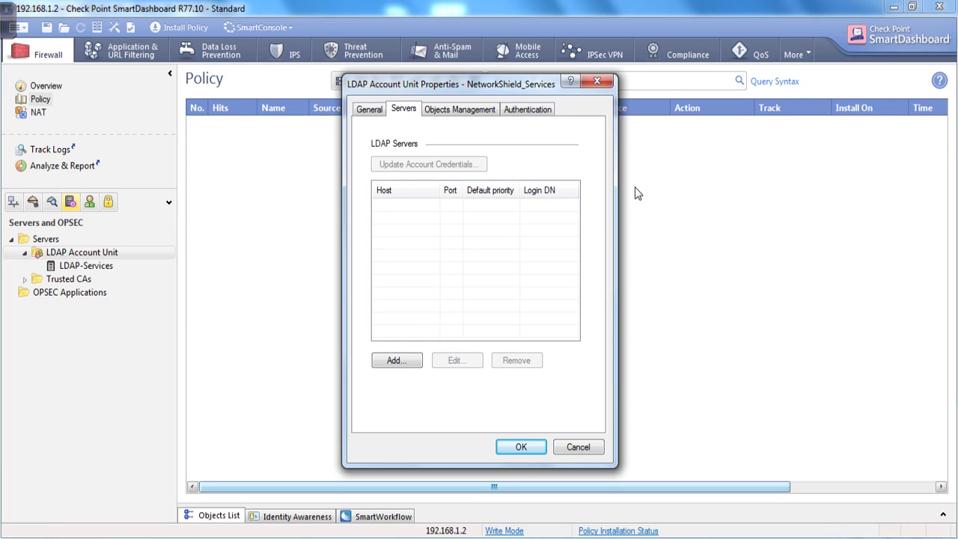
Step: Add an LDAP server entry with host AD_Server on port 389, then begin a new host definition
left_click(395, 361)
left_click(499, 173)
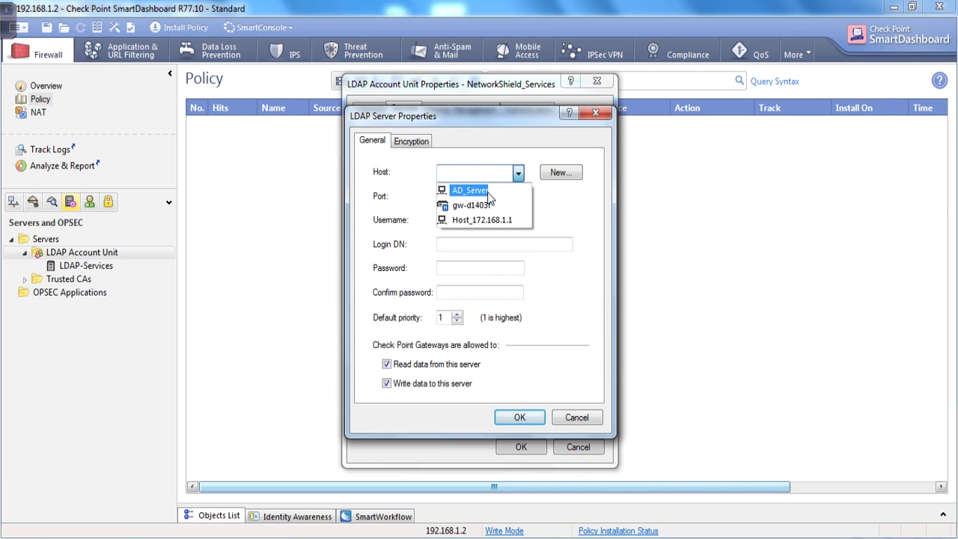
left_click(472, 191)
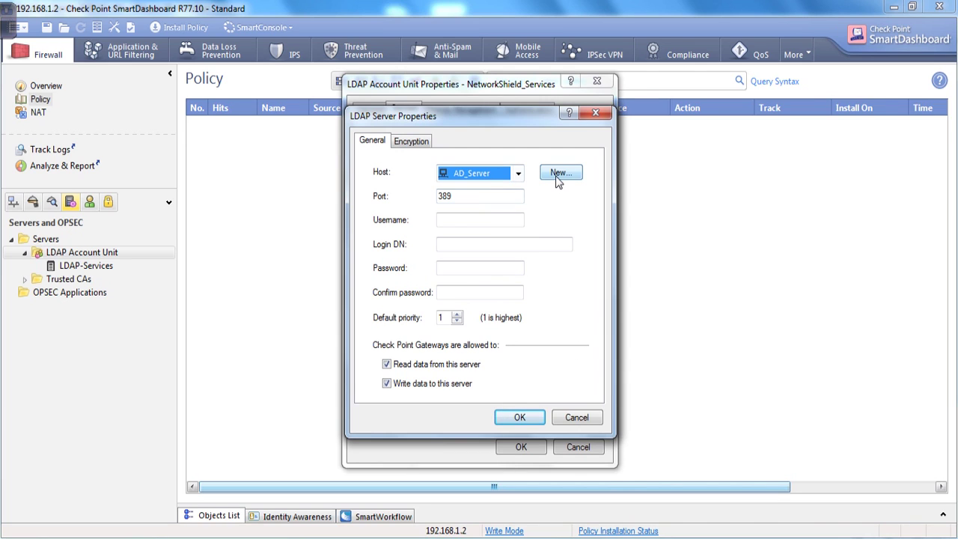
left_click(487, 176)
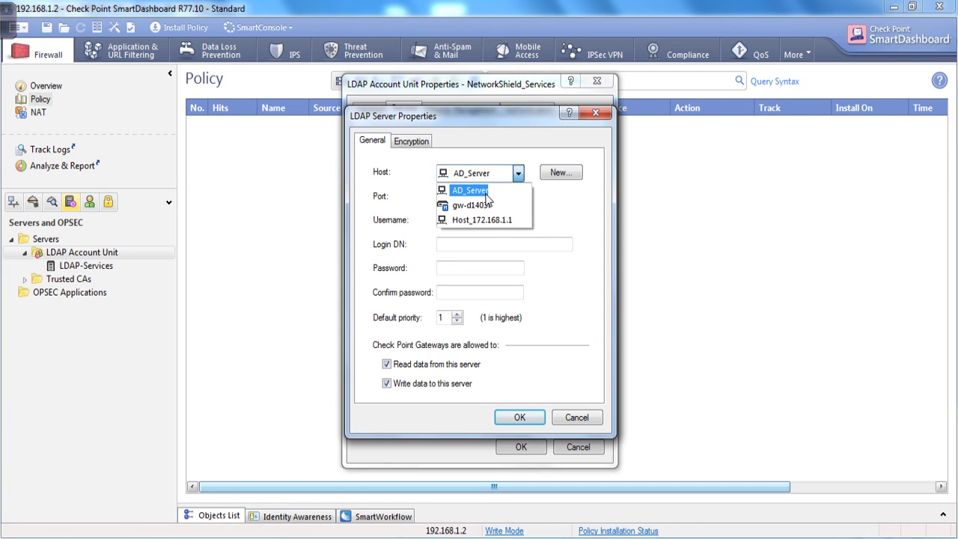
left_click(506, 177)
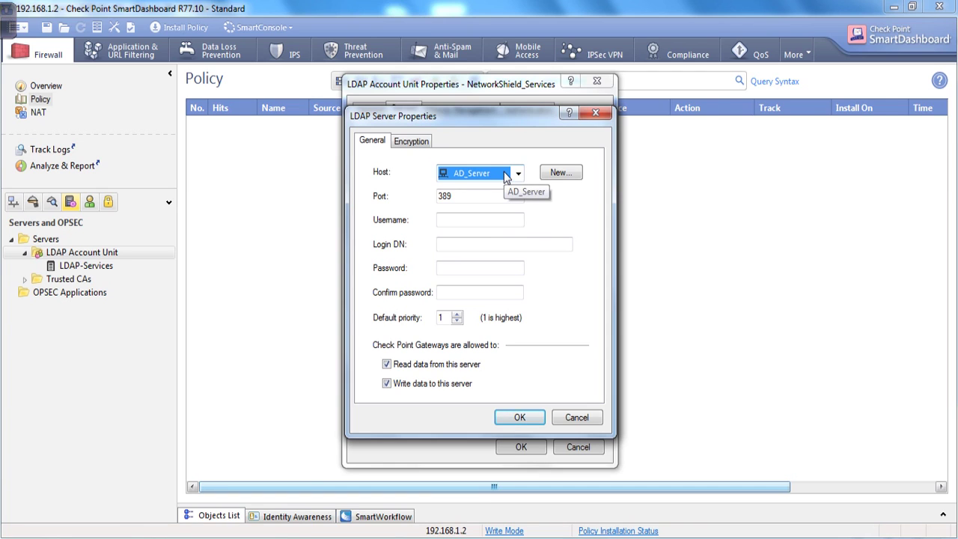
left_click(563, 172)
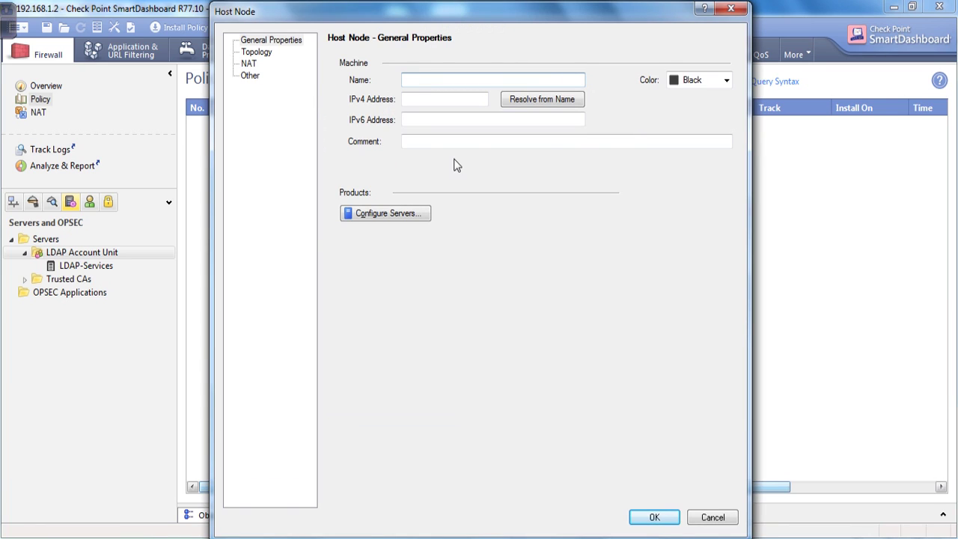
Step: Try to create host AD_server at 192.168.1.20, then cancel it after the duplicate-name warning
type("AD_")
key("BackSpace")
key("BackSpace")
type("_server")
key("Tab")
type("19")
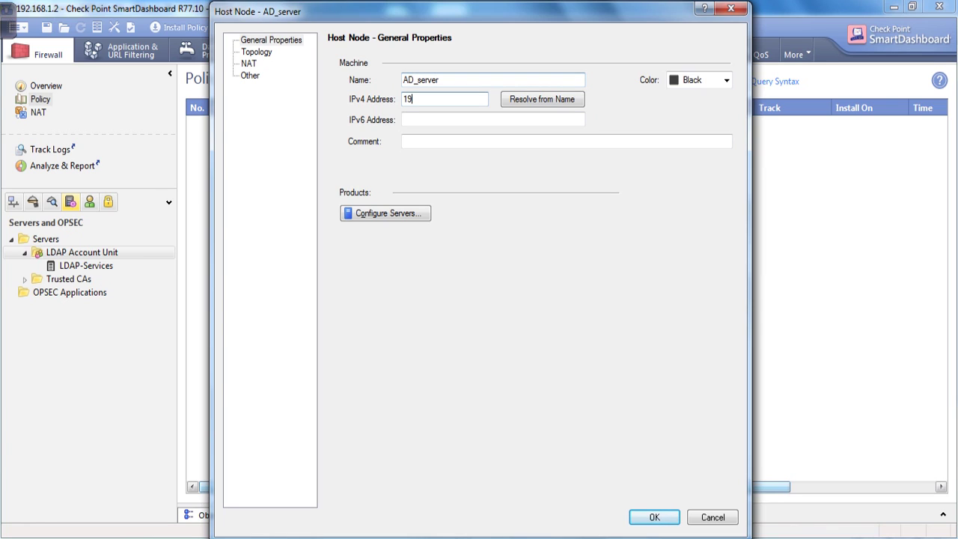
type("2.168.1.20")
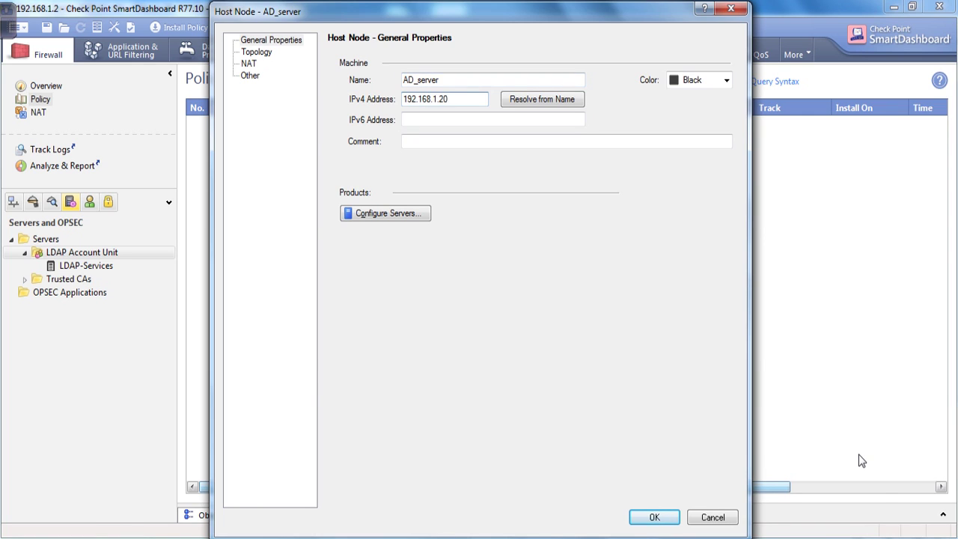
left_click(654, 517)
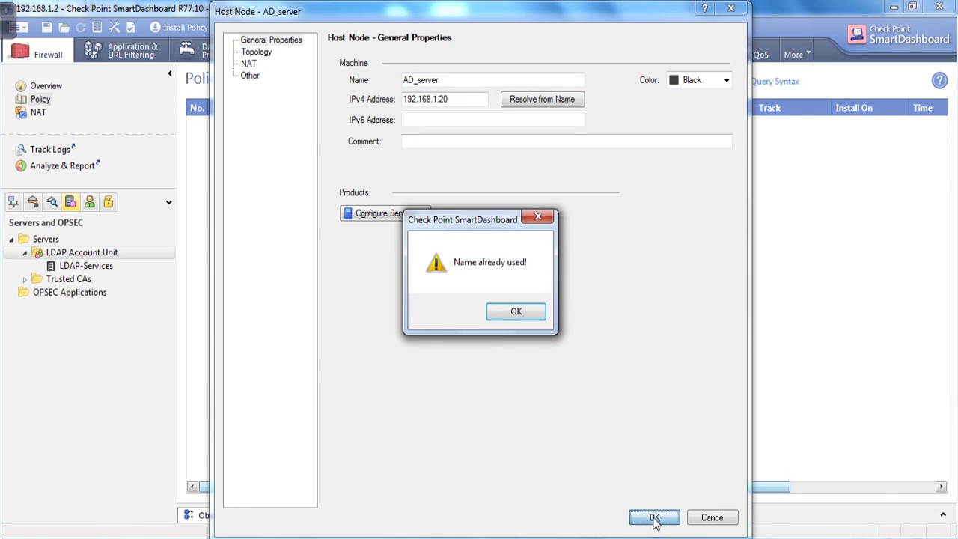
left_click(515, 309)
key("Escape")
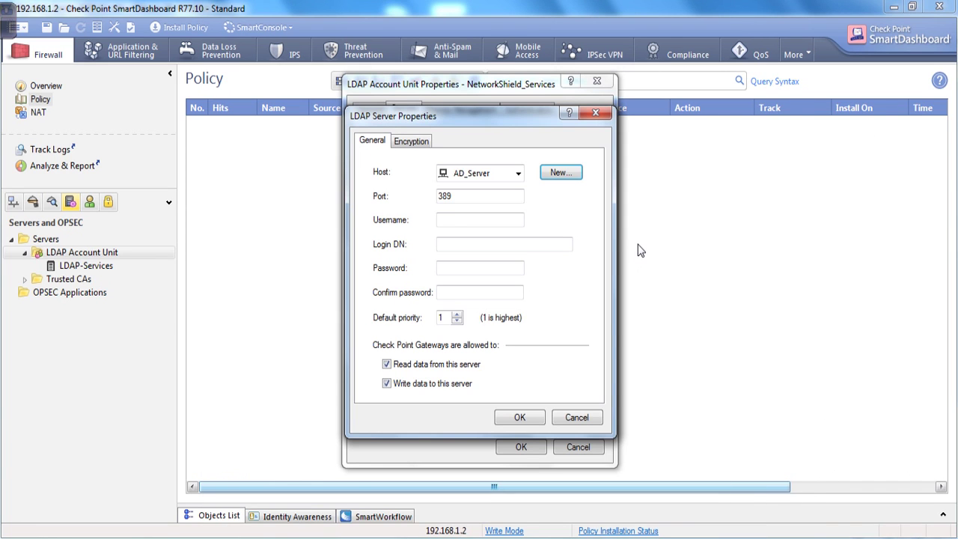
Step: Enter Administrator as the LDAP username, then switch to the Notepad note with the sample login DN
left_click(464, 226)
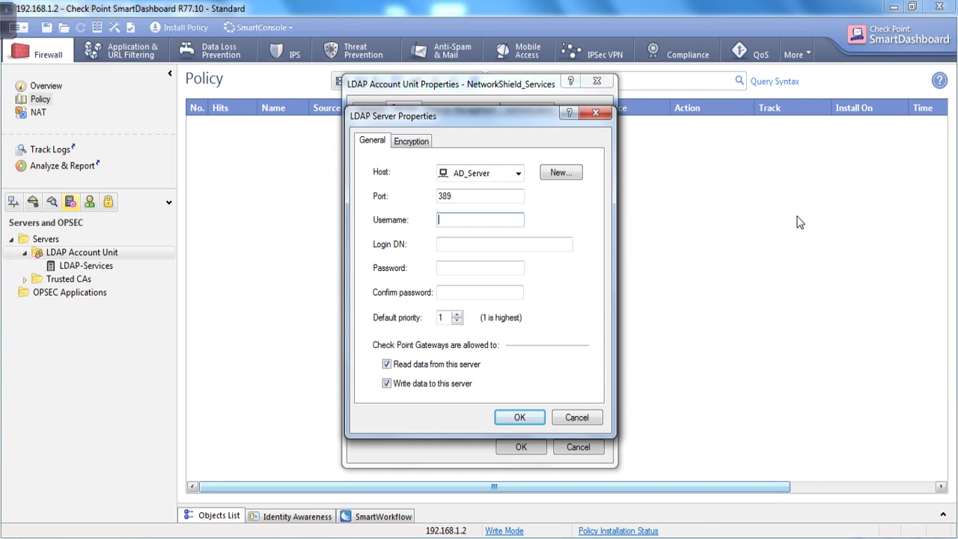
type("Administrator")
left_click(476, 245)
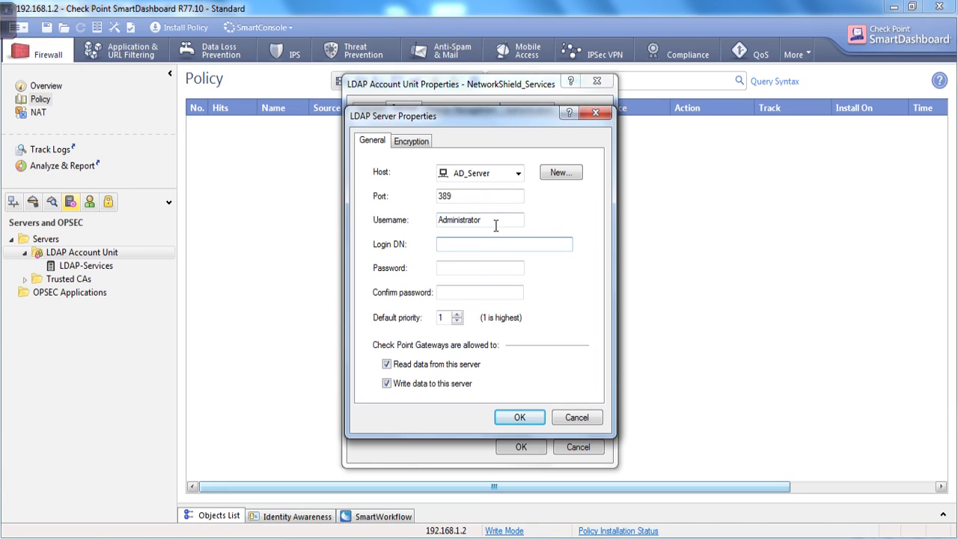
double_click(496, 223)
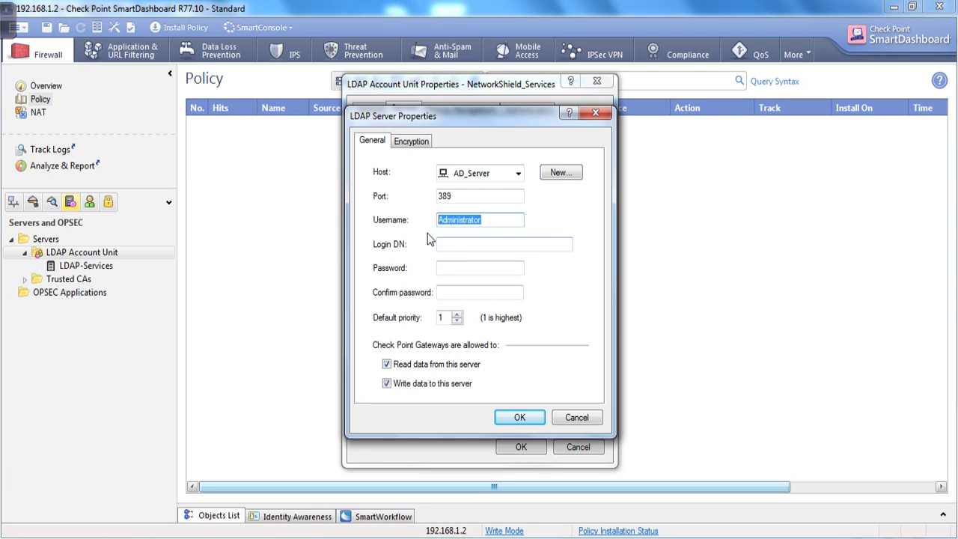
left_click(496, 225)
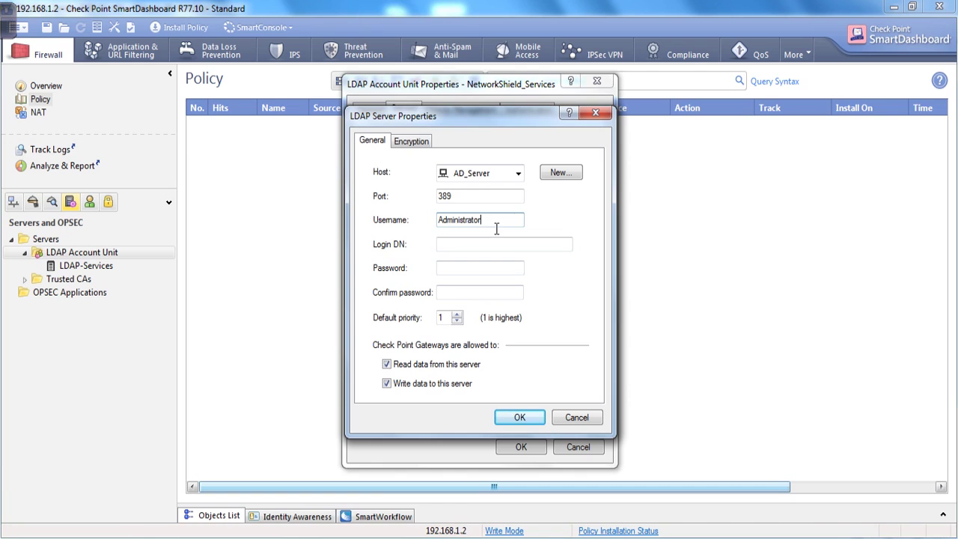
left_click_drag(496, 228, 425, 231)
left_click(453, 247)
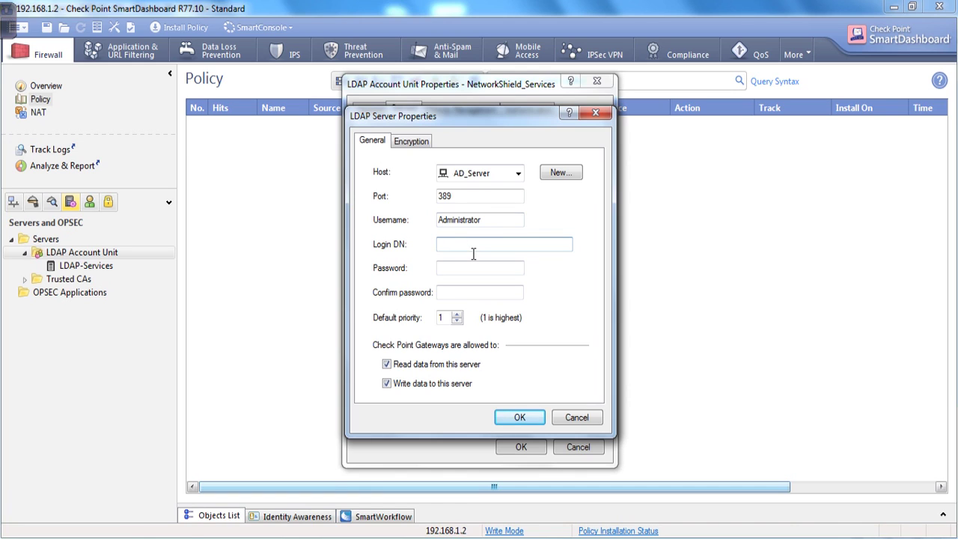
key("alt+Tab")
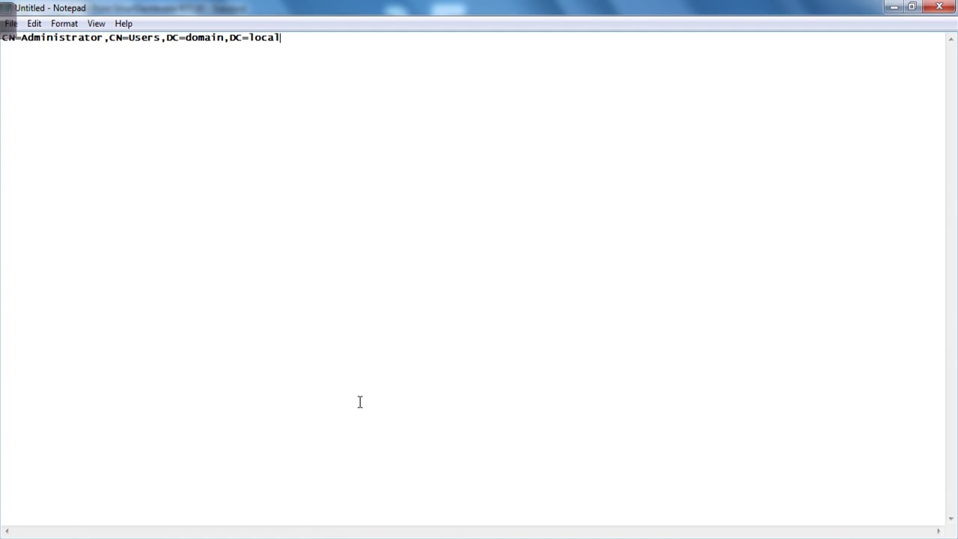
Step: Copy the sample DN and paste it on a new second line in Notepad
left_click_drag(294, 47, 3, 42)
key("ctrl+c")
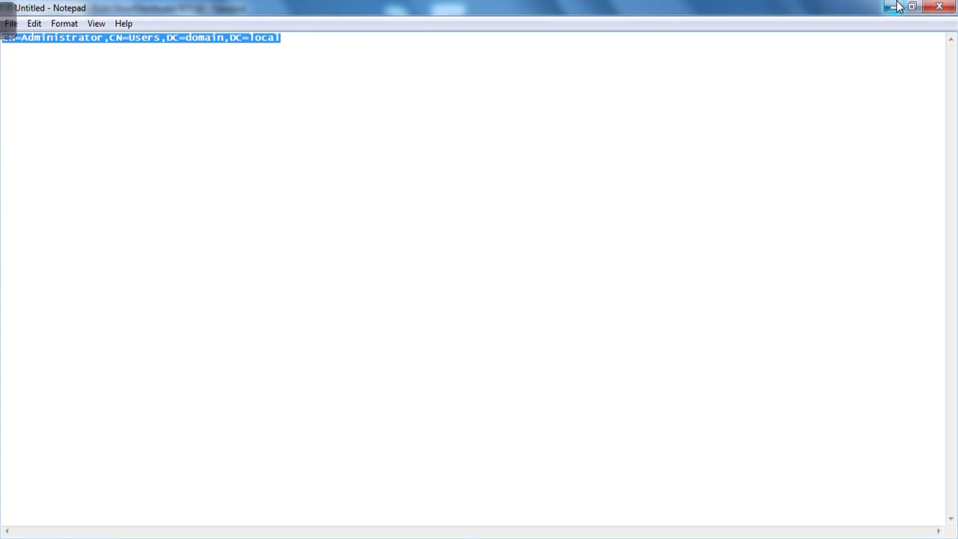
left_click(896, 7)
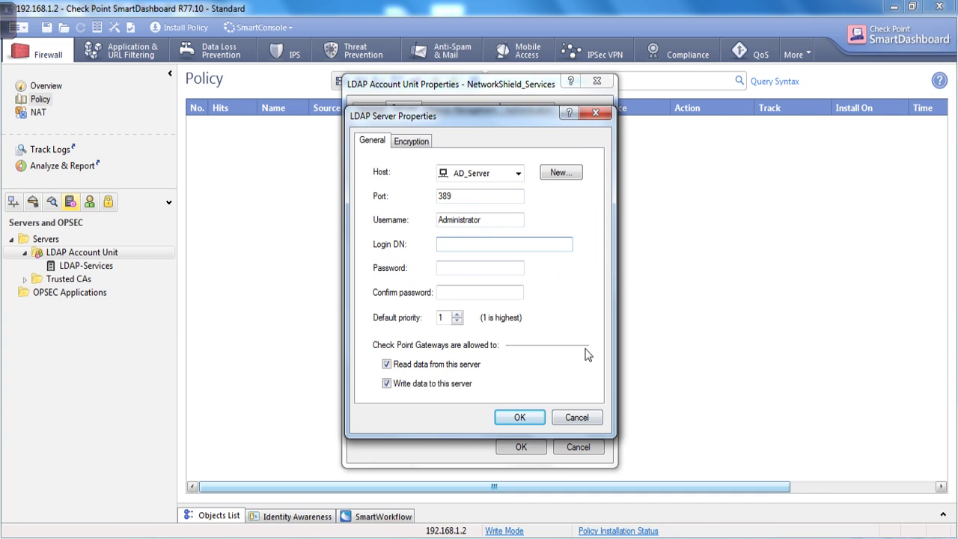
key("alt+Tab")
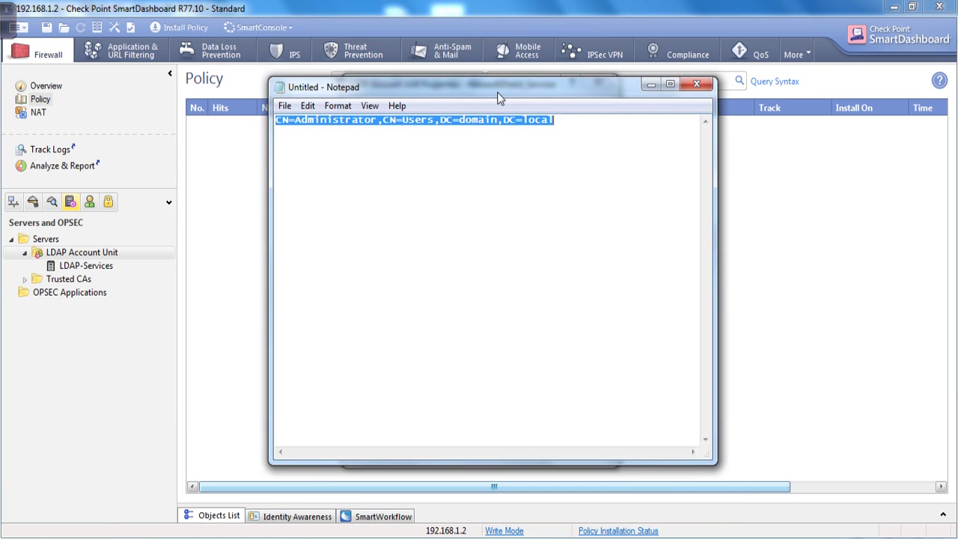
left_click_drag(499, 98, 517, 151)
left_click(588, 183)
key("Return")
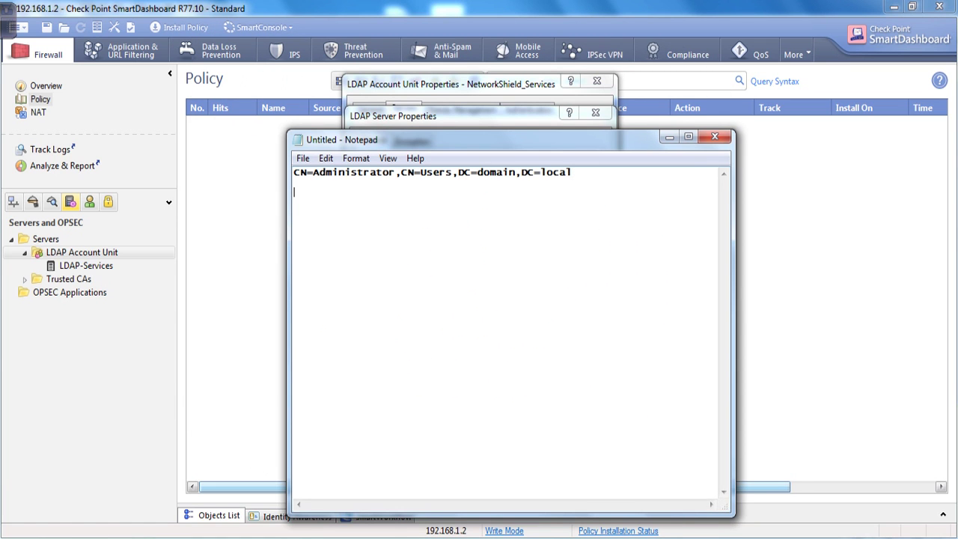
key("ctrl+v")
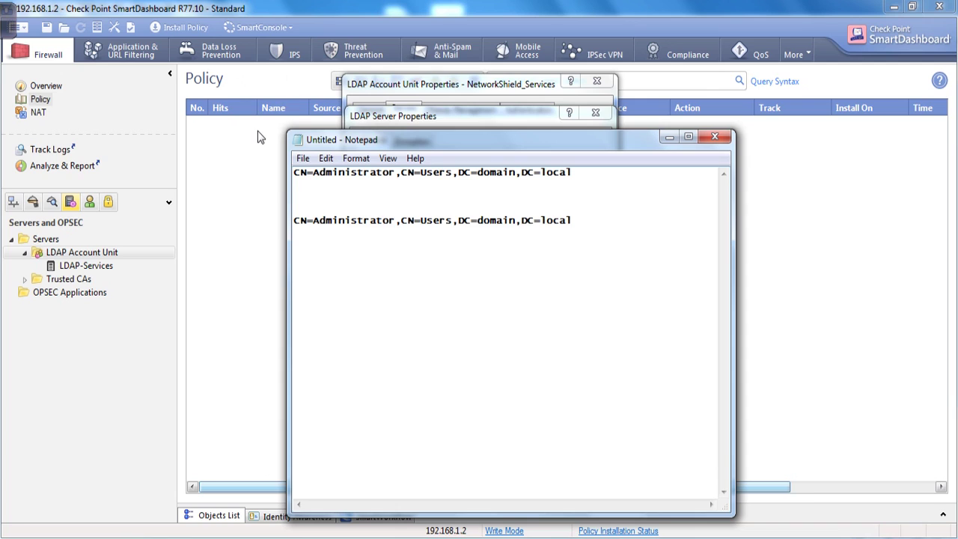
Step: Change line 2 to CN=Administrator,CN=Users,DC=networkshield,DC=com
left_click_drag(314, 228, 433, 223)
left_click_drag(350, 223, 516, 230)
left_click(479, 224)
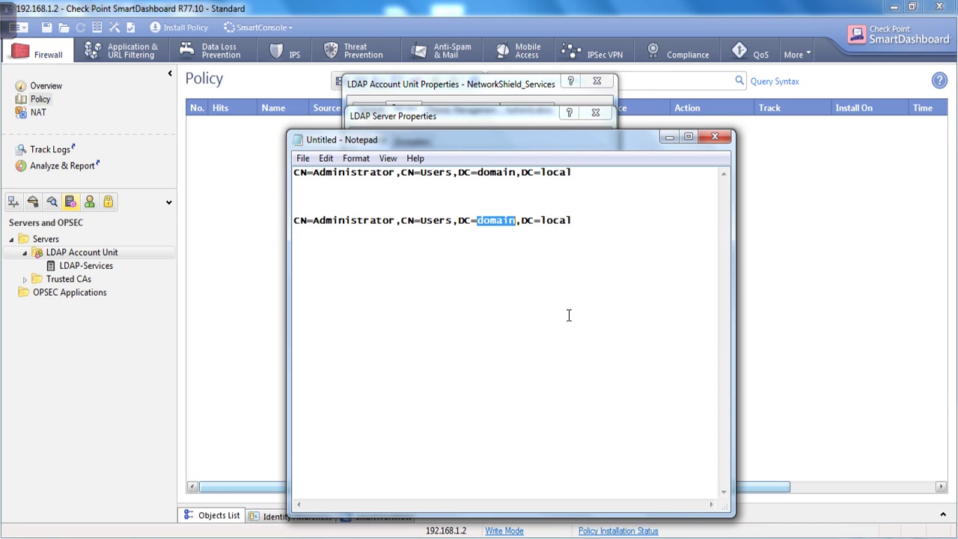
key("Delete")
type("net")
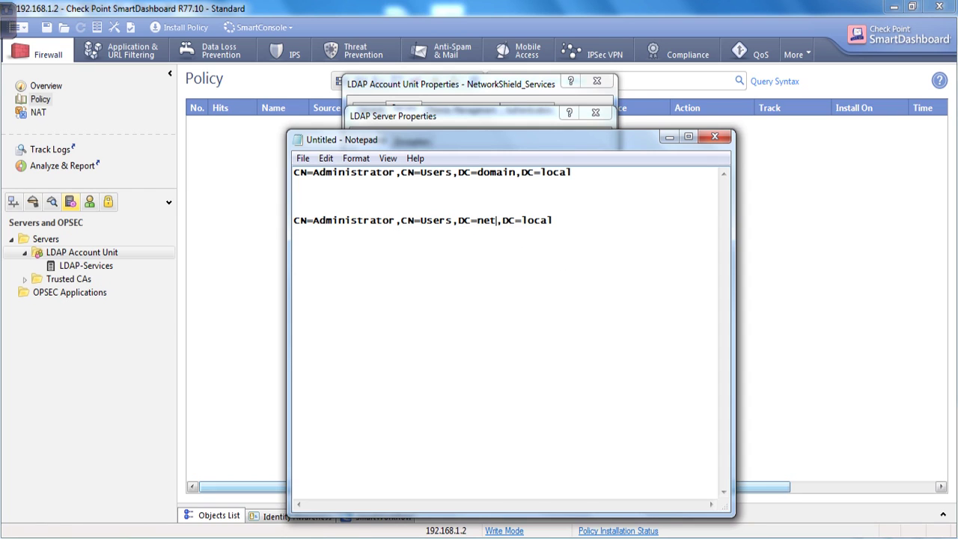
type("workshield")
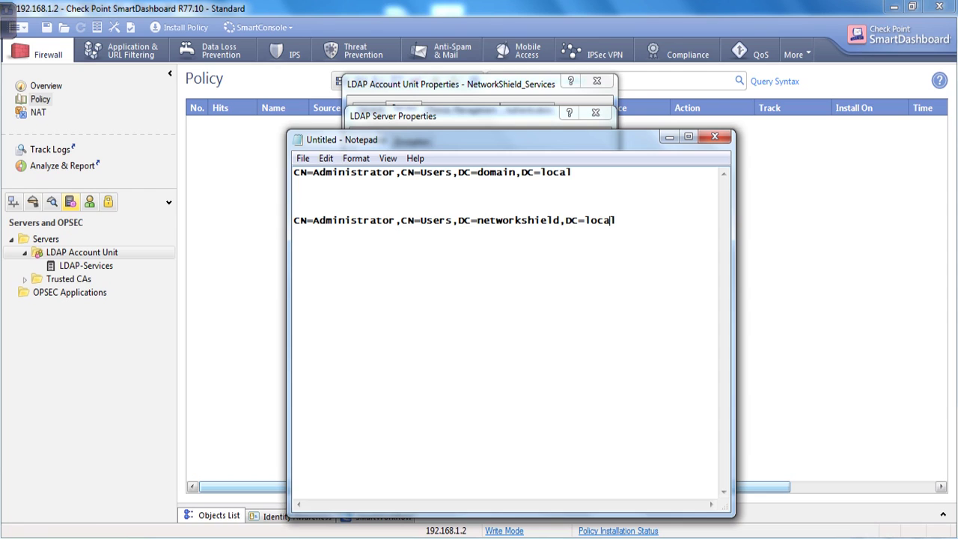
key("BackSpace")
key("BackSpace")
key("BackSpace")
key("BackSpace")
key("BackSpace")
type("com")
Step: Check the edited DN on line 2, then return to SmartDashboard's LDAP server settings
left_click_drag(313, 230, 449, 232)
left_click(307, 228)
left_click_drag(312, 228, 447, 231)
left_click(395, 223)
left_click(472, 221)
left_click_drag(477, 225, 612, 234)
key("ctrl+c")
left_click(301, 229)
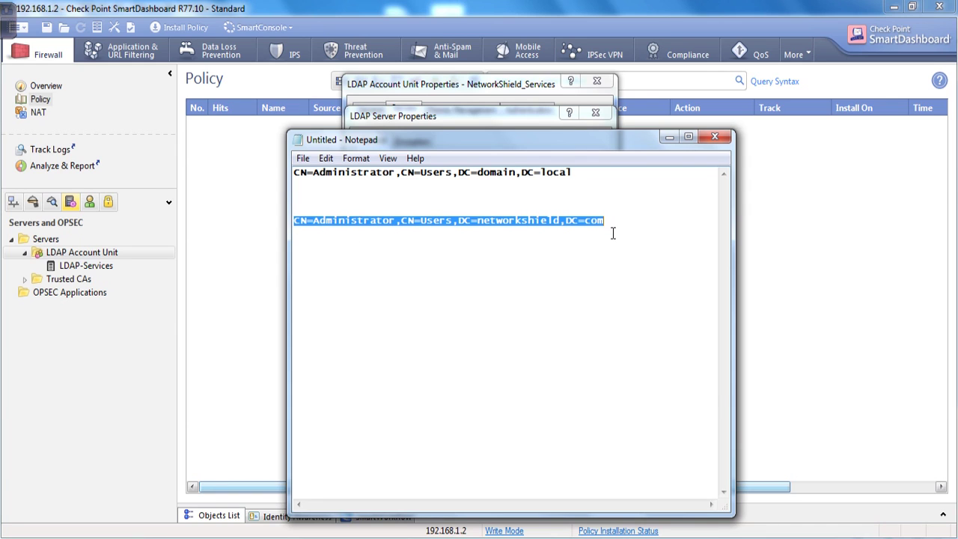
left_click(771, 169)
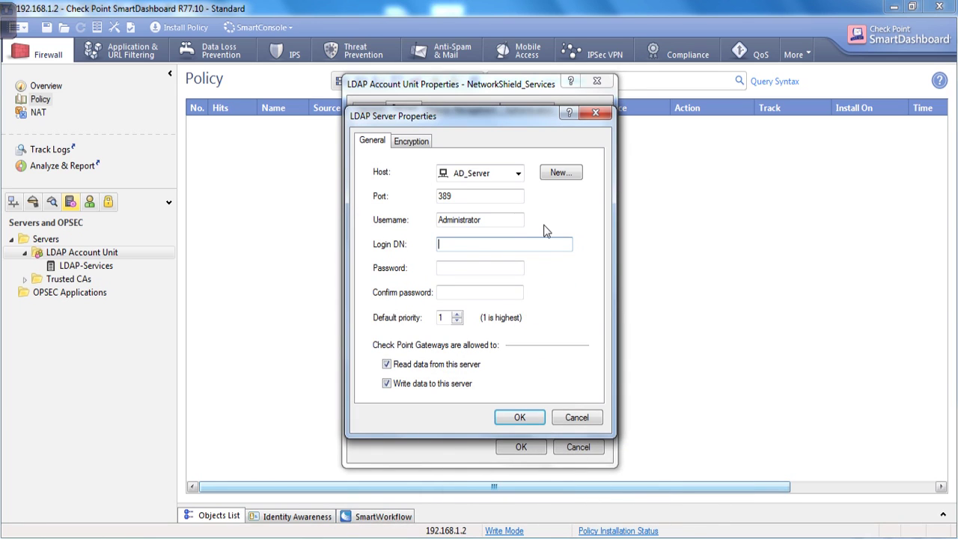
Step: Paste the networkshield DN as the login DN, enter and confirm the login password, and save
key("ctrl+v")
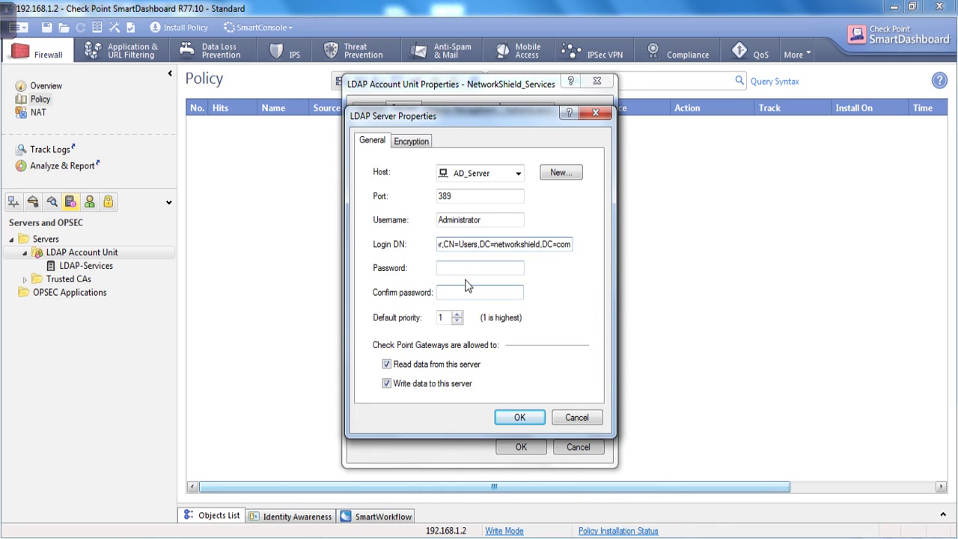
key("Tab")
left_click_drag(484, 222, 398, 229)
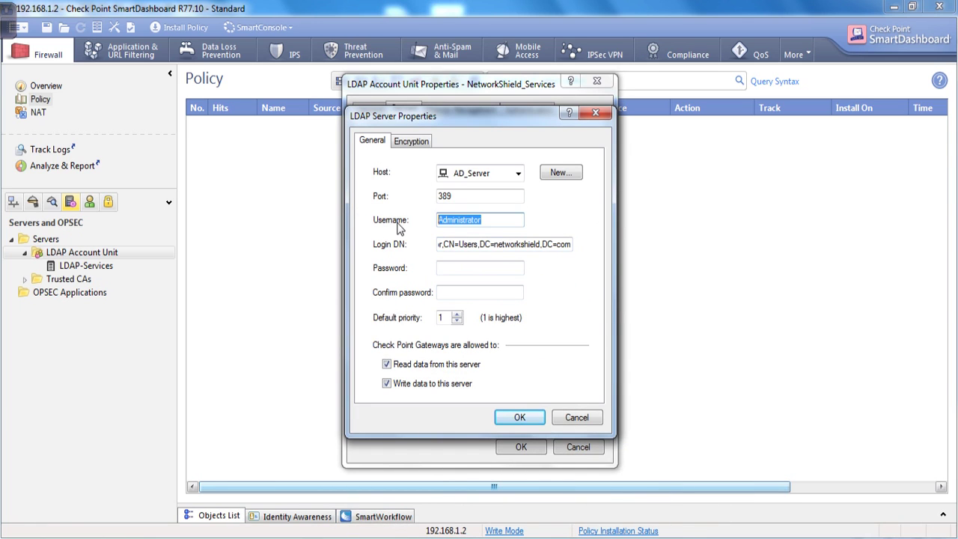
key("Tab")
key("Tab")
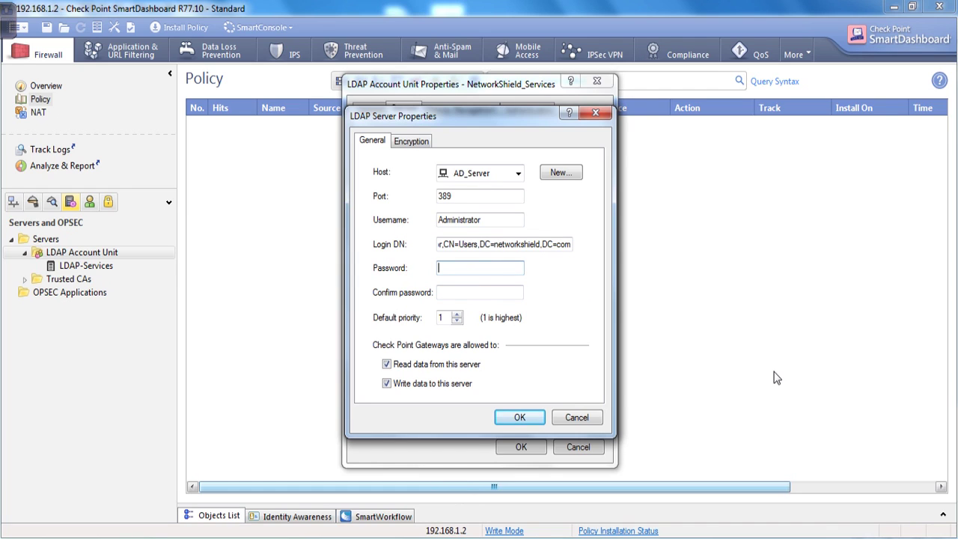
type("password1")
left_click(479, 292)
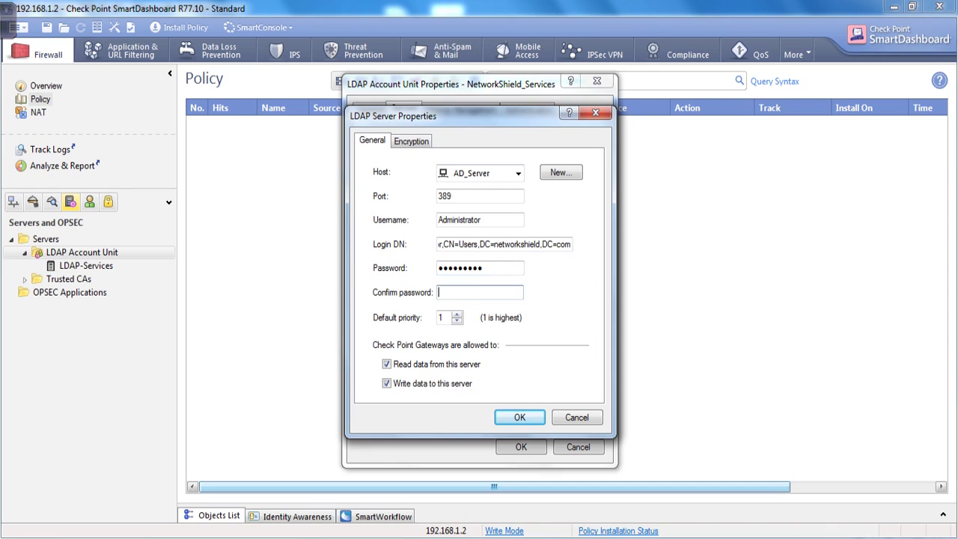
type("Password1")
left_click(525, 421)
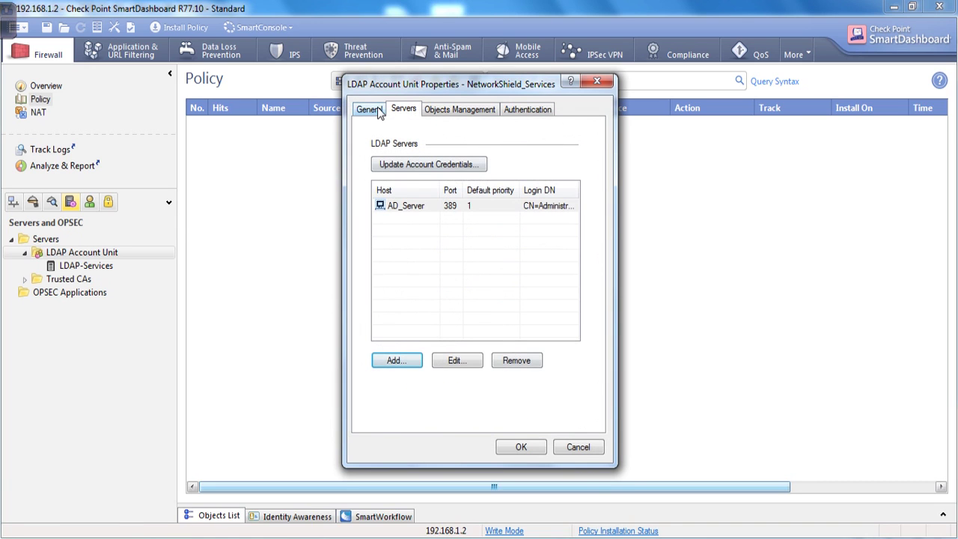
Step: Check AD_Server's Encryption settings, close without changes, and view the Objects Management tab
left_click(470, 359)
left_click(411, 142)
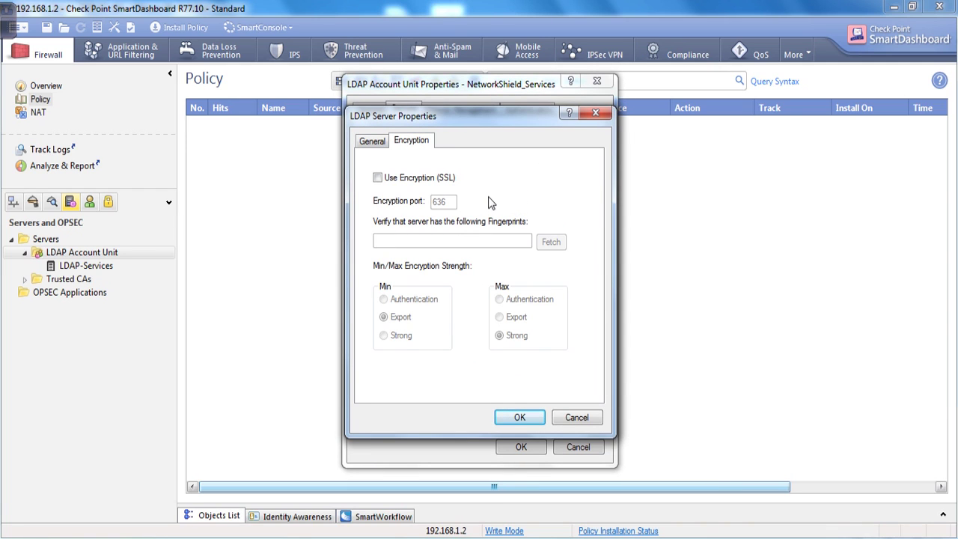
left_click(372, 141)
left_click(567, 424)
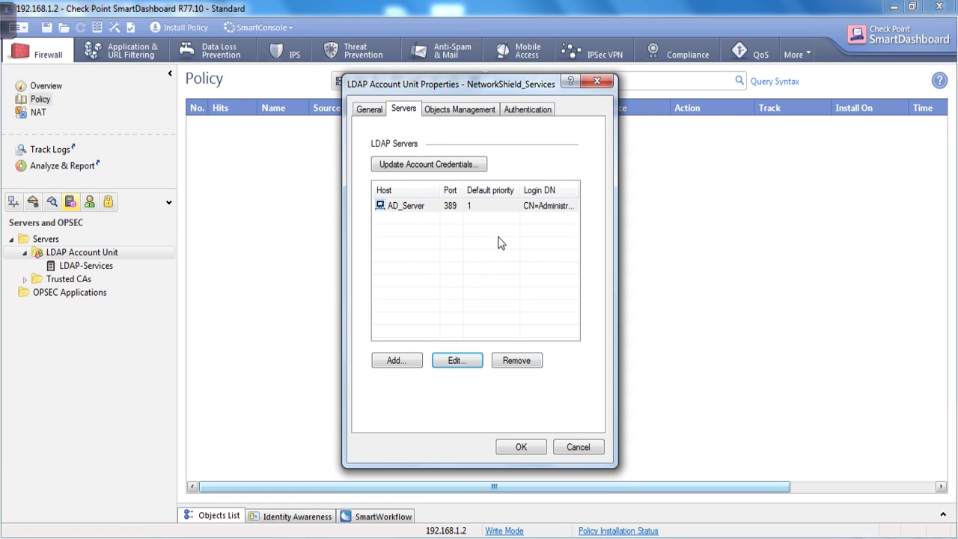
left_click(462, 109)
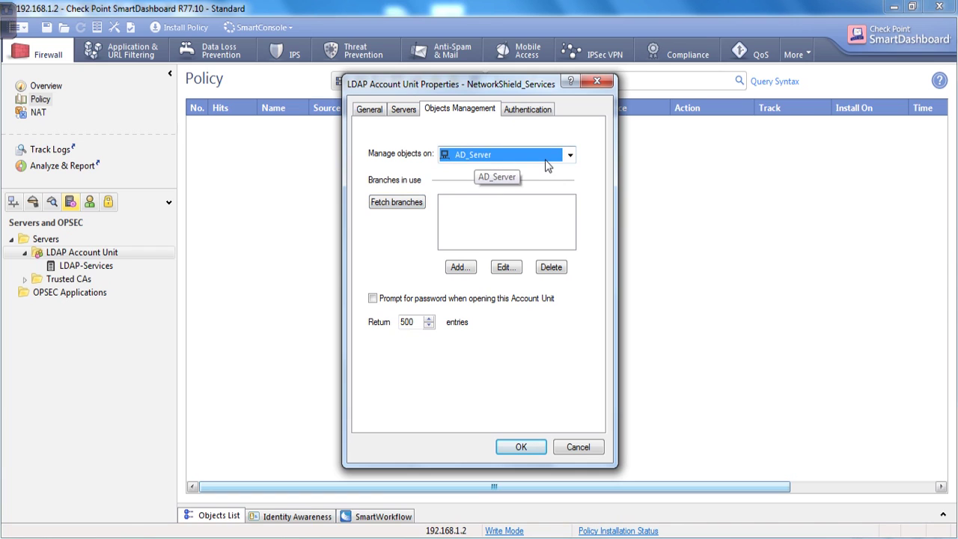
Step: Manage objects on AD_Server, fetch its branches, and bring up the Windows Server VM console
left_click(486, 159)
left_click(486, 166)
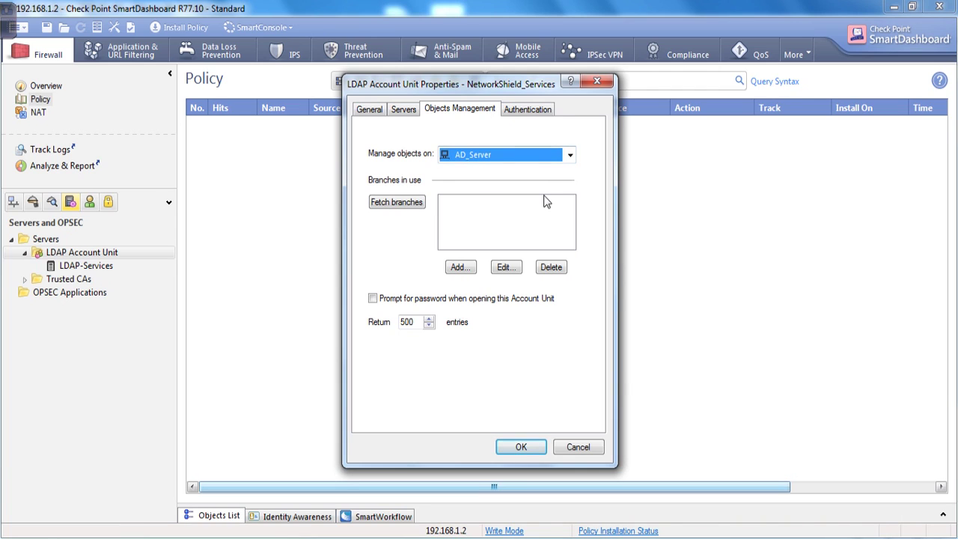
left_click(380, 208)
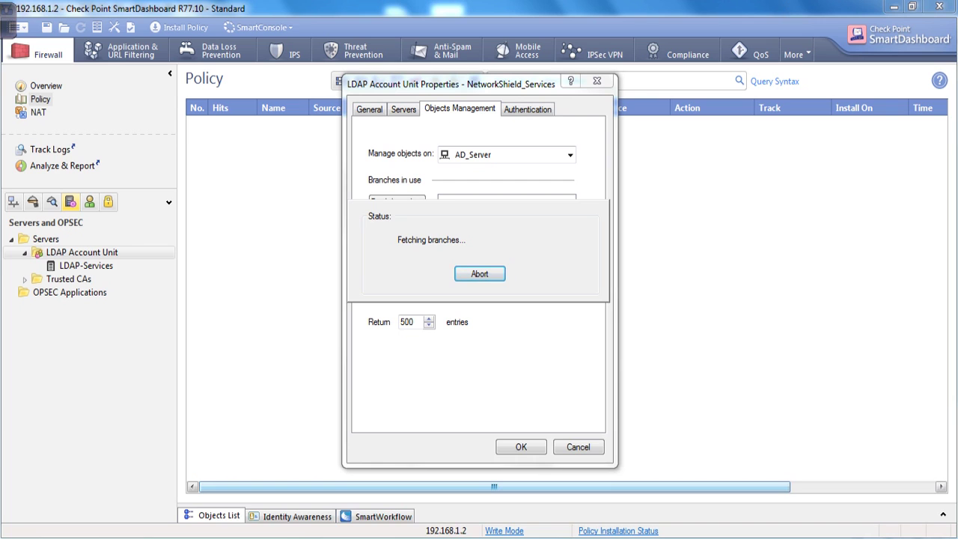
left_click(513, 473)
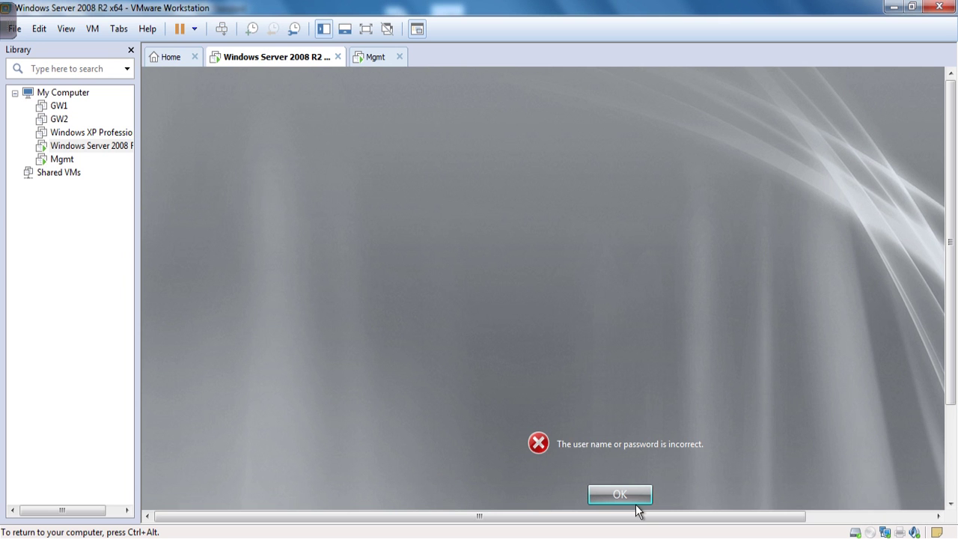
Step: Dismiss the sign-in error and log on to the Windows Server VM as Administrator via Other User
left_click(620, 501)
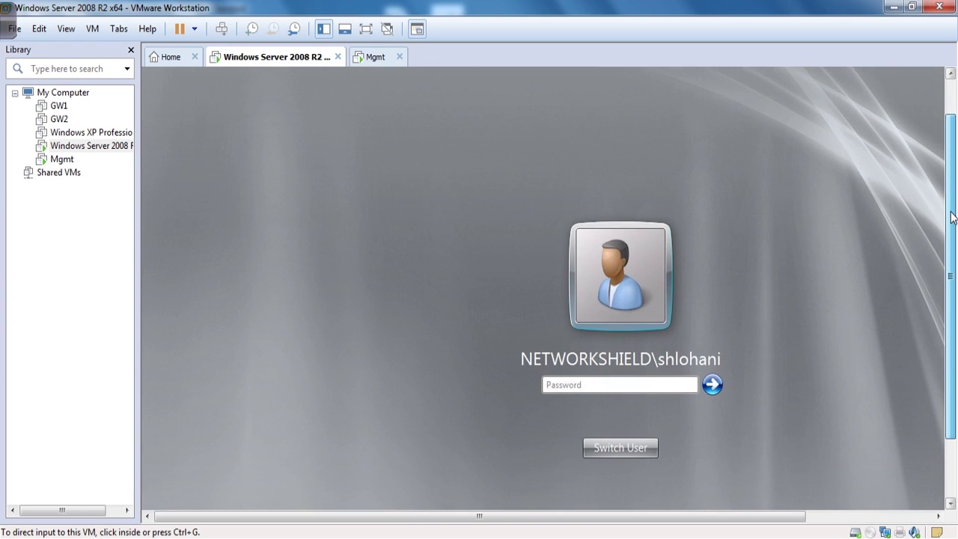
scroll(870, 266, "down", 2)
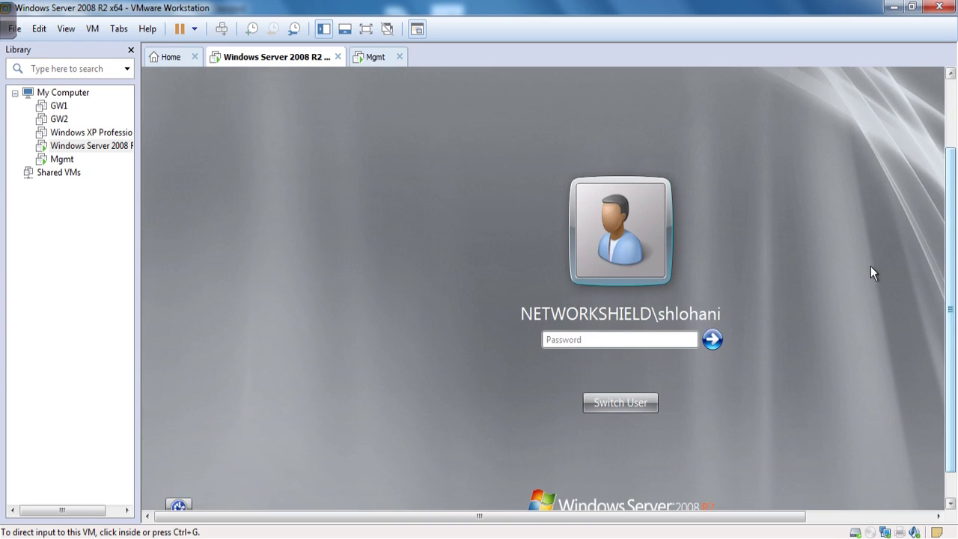
left_click(626, 409)
left_click(677, 346)
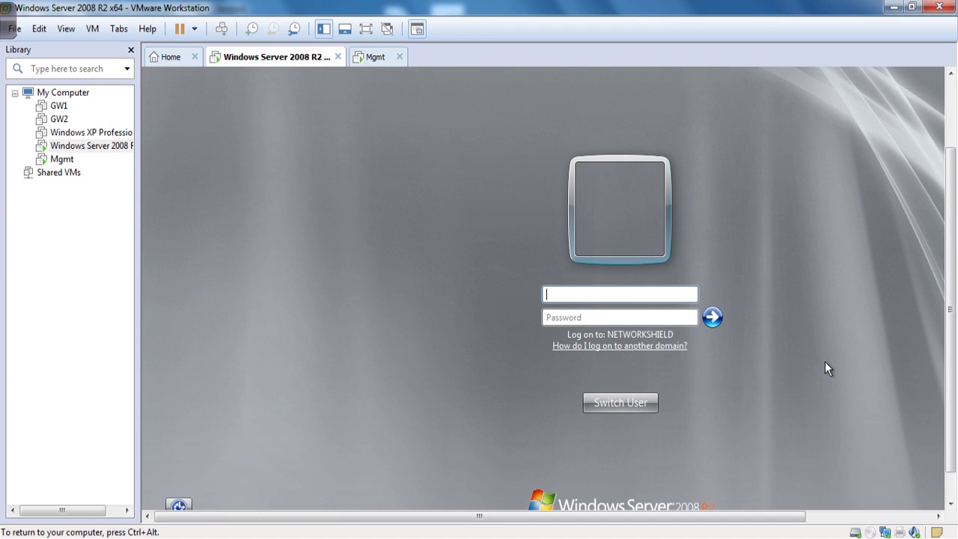
type("Administrator")
key("Tab")
type("P@ssw0")
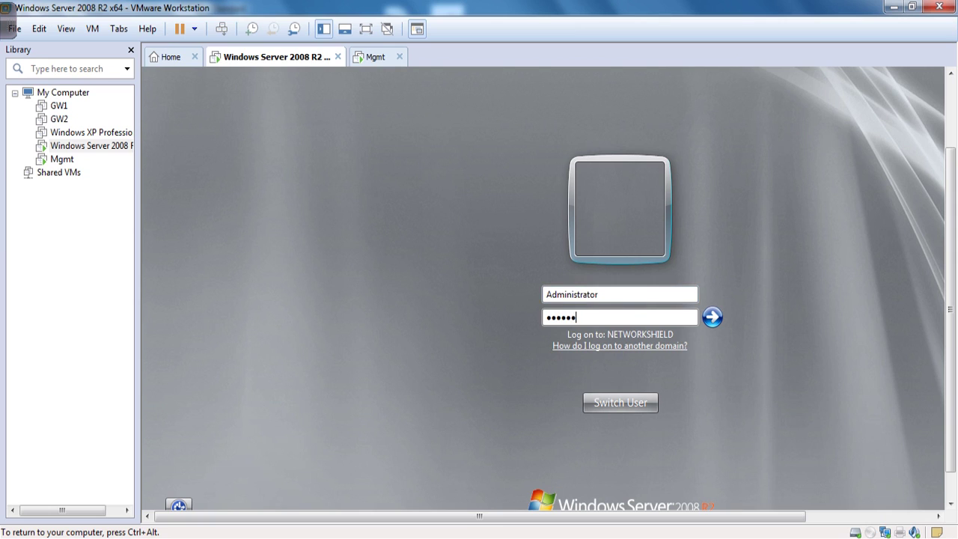
key("Return")
key("ctrl+alt")
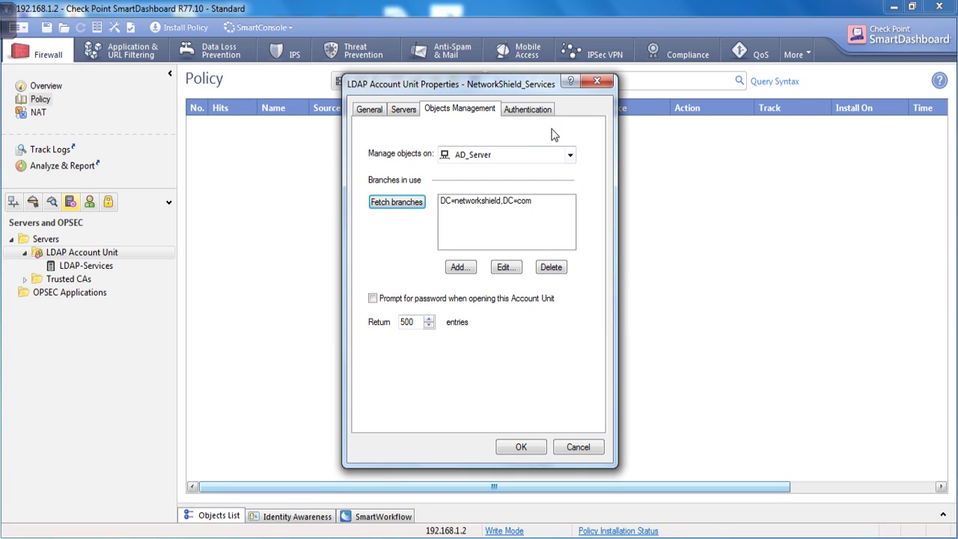
Step: Show NetworkShield_Services' Authentication settings, where all five schemes are allowed
left_click(528, 110)
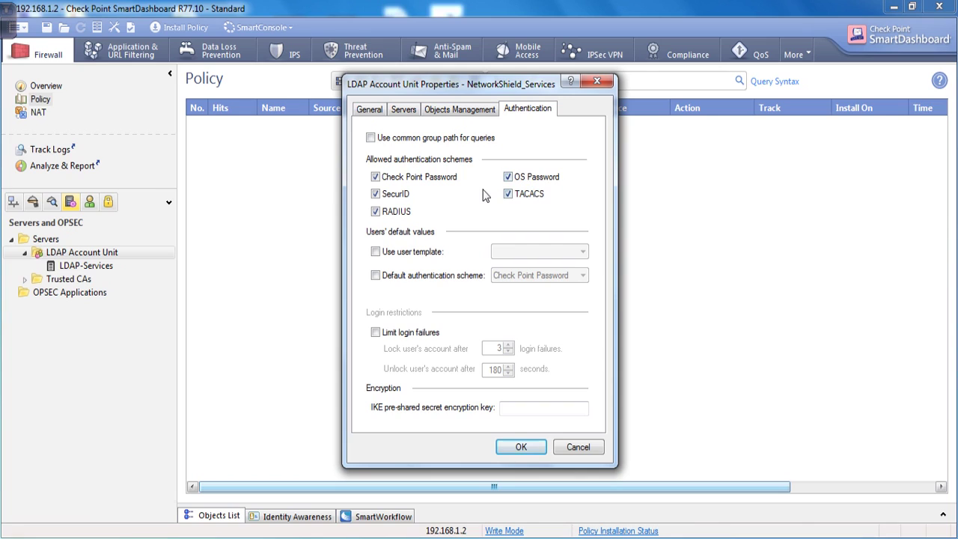
Step: Disallow RADIUS, SecurID, OS Password and TACACS, leaving only Check Point Password
left_click(375, 211)
left_click(375, 194)
left_click(508, 177)
left_click(508, 194)
Step: Make Check Point Password the default authentication scheme instead of a user template
left_click(375, 251)
left_click(541, 252)
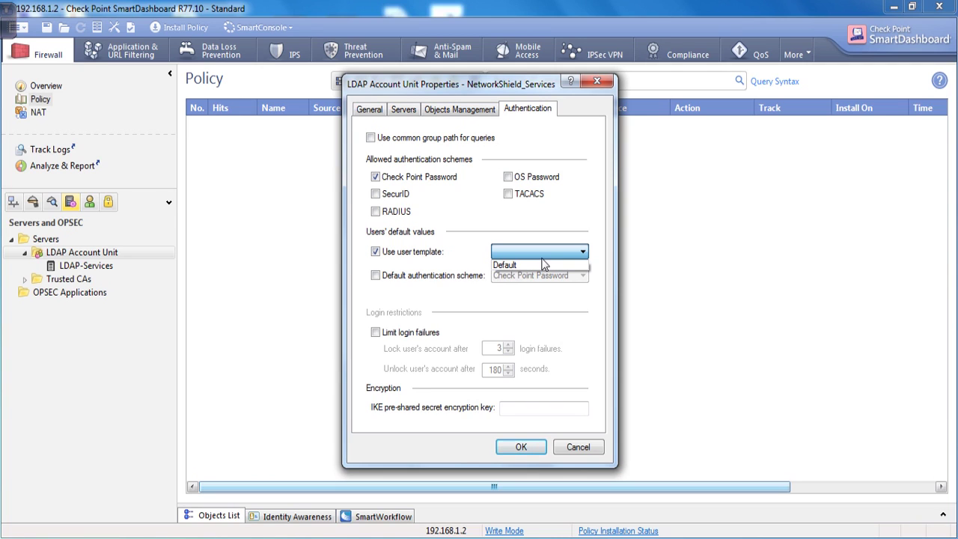
left_click(545, 265)
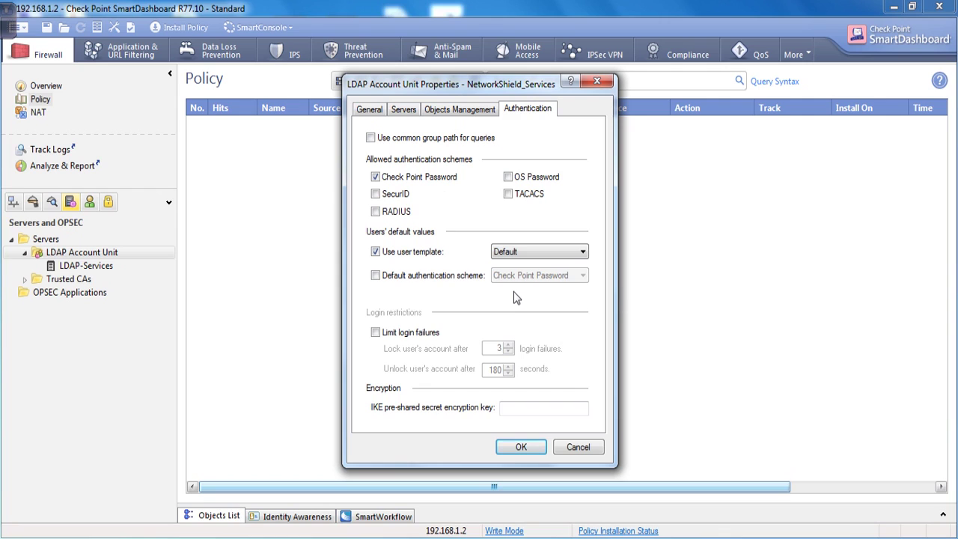
left_click(374, 275)
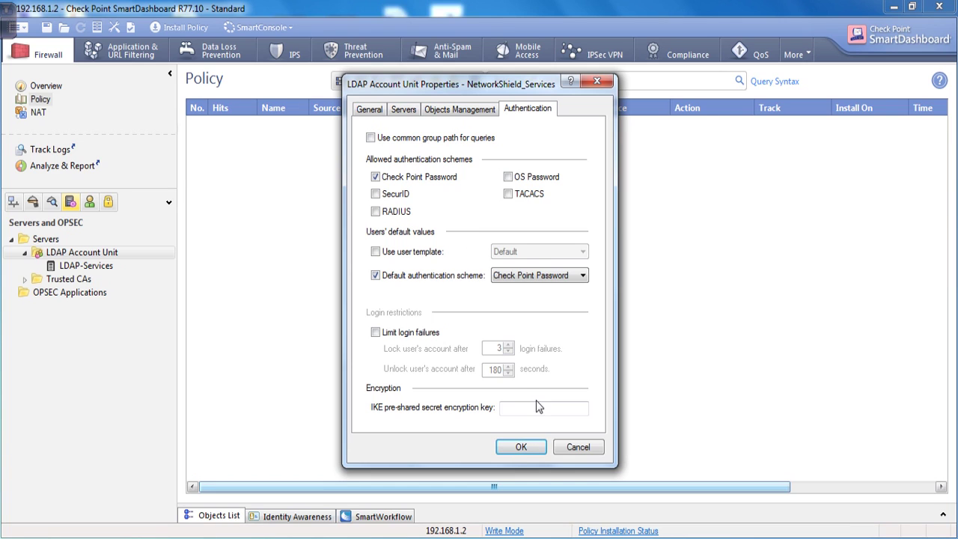
Step: Review the Servers, SSO and Objects Management settings, then confirm NetworkShield_Services with OK
left_click(402, 110)
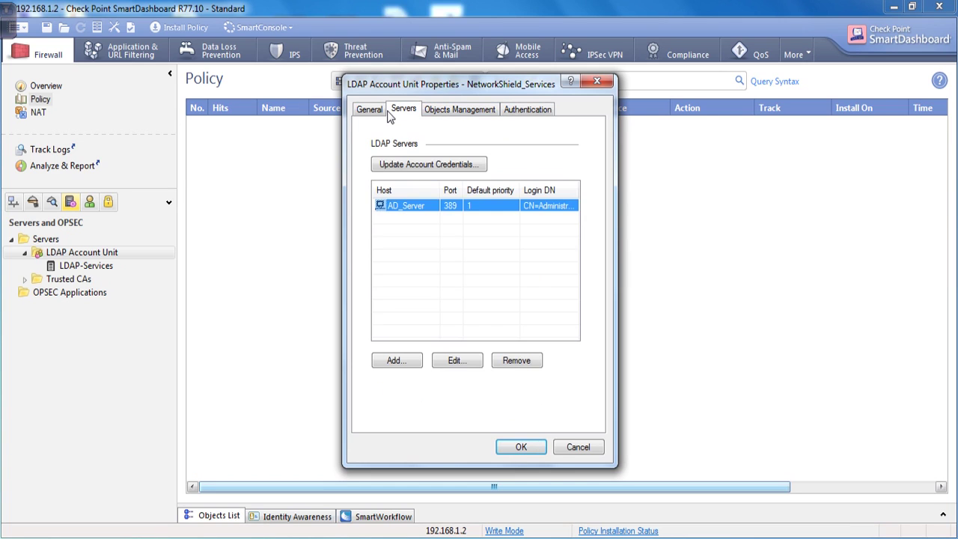
left_click(362, 111)
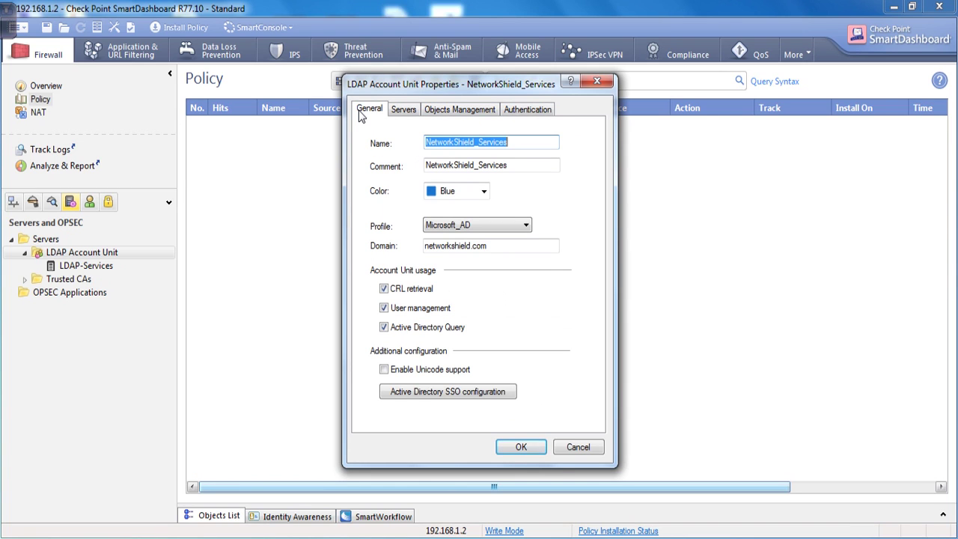
left_click(462, 397)
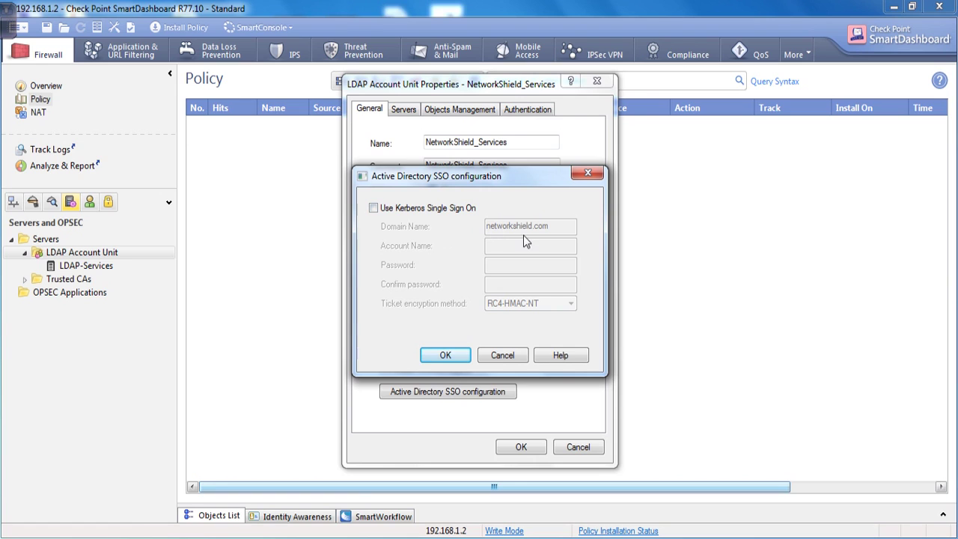
left_click(502, 356)
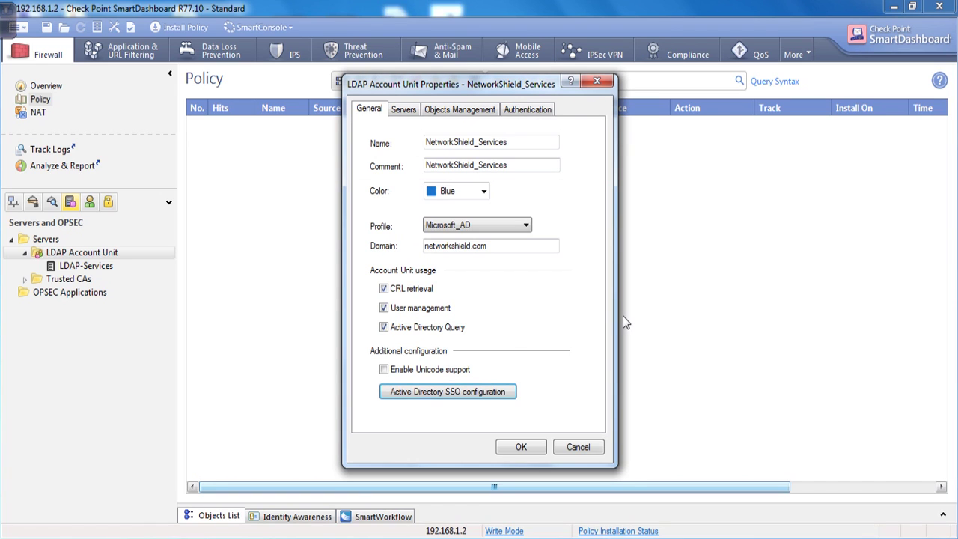
left_click(472, 109)
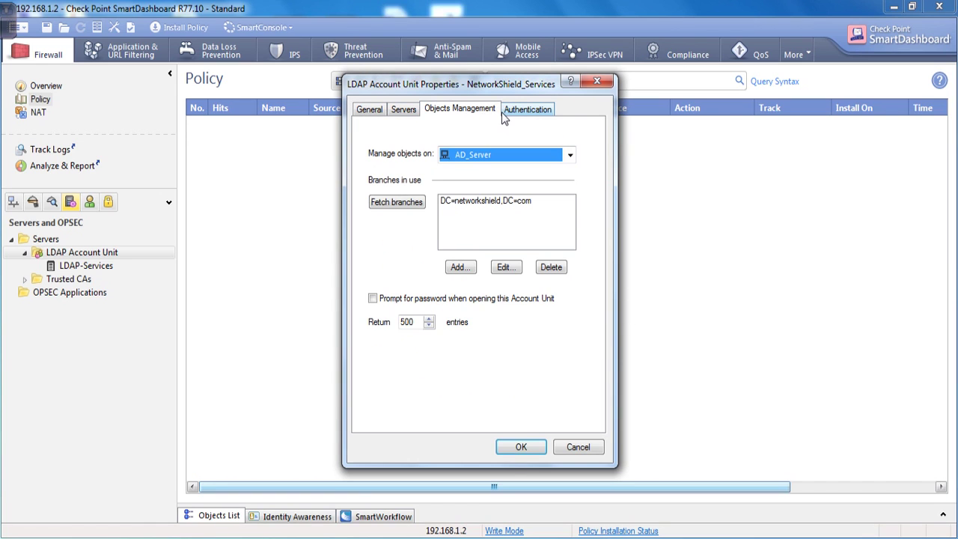
left_click(378, 109)
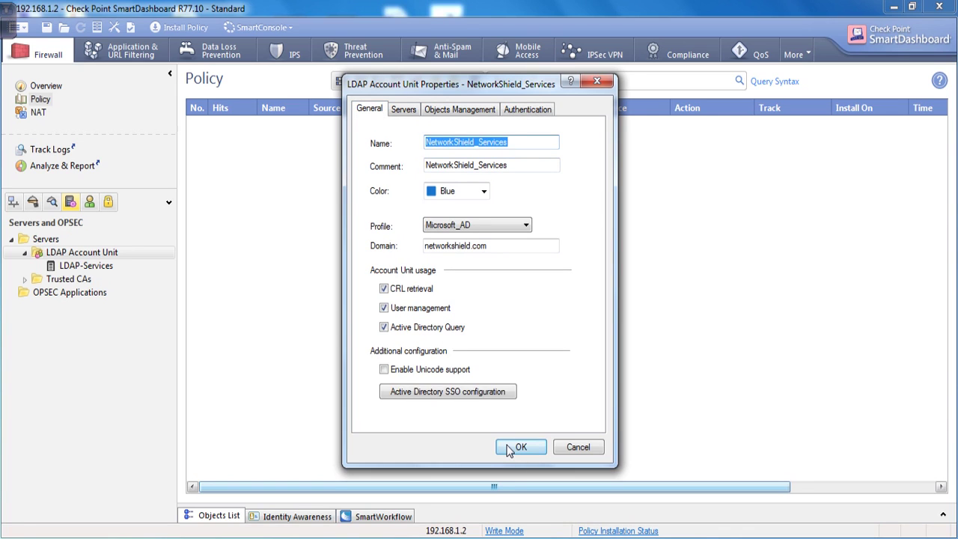
left_click(521, 452)
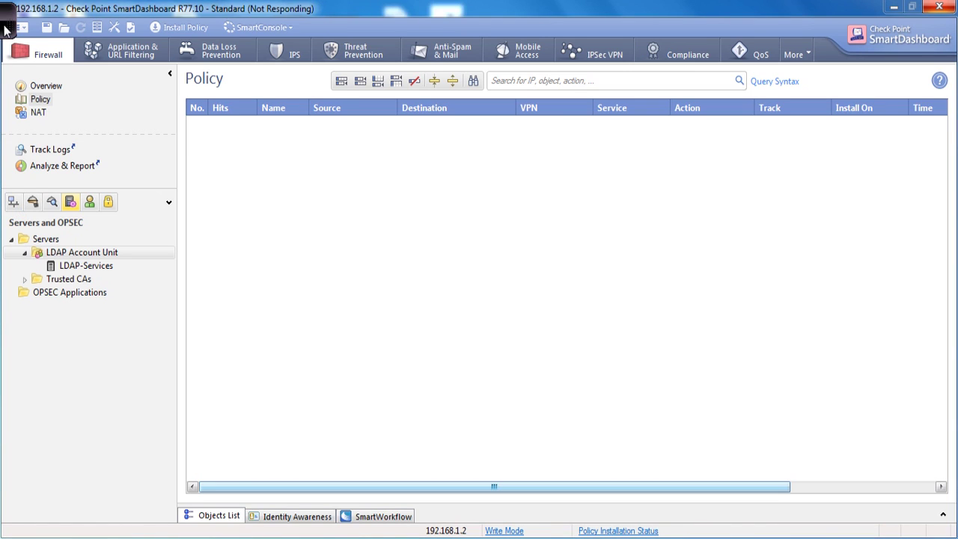
Step: Open the gw-d1403f gateway's properties from the network objects tree
mouse_move(5, 29)
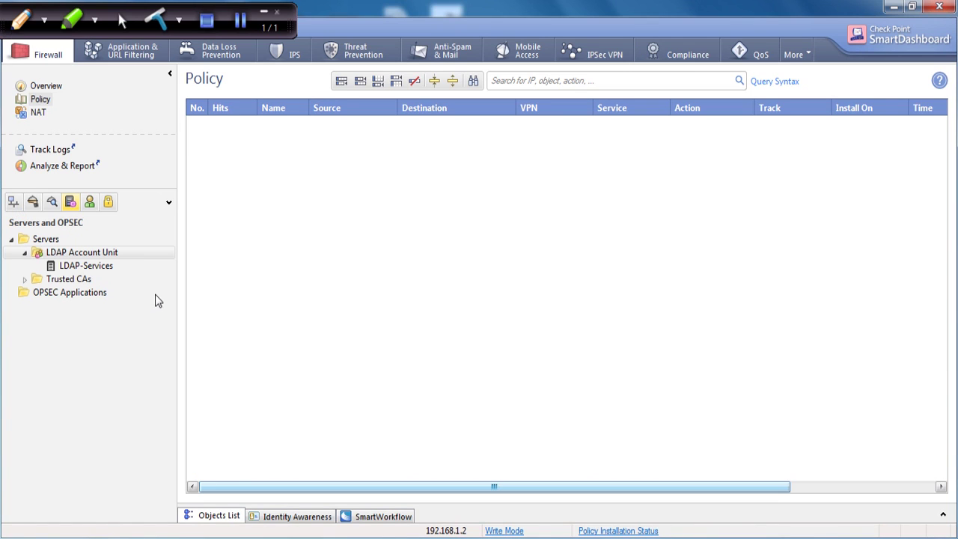
left_click(13, 201)
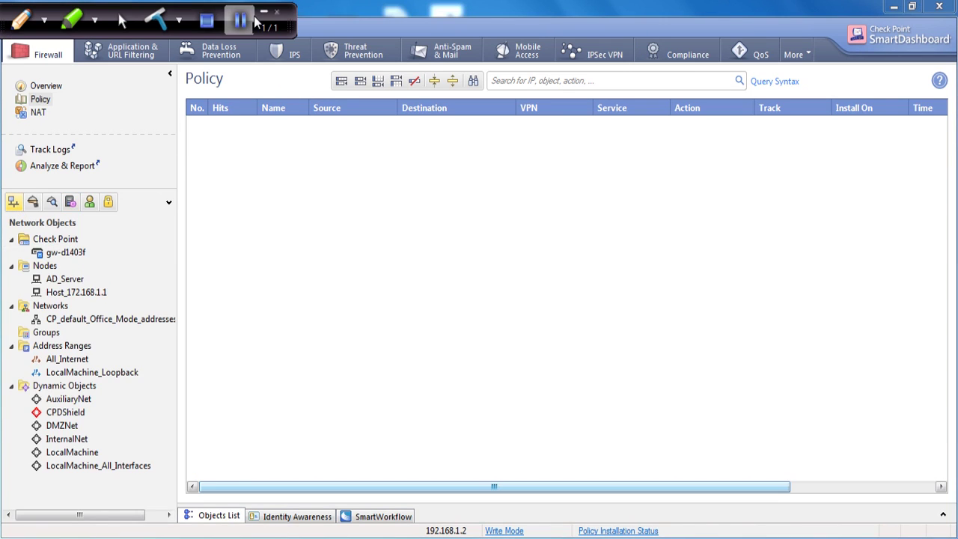
left_click(65, 253)
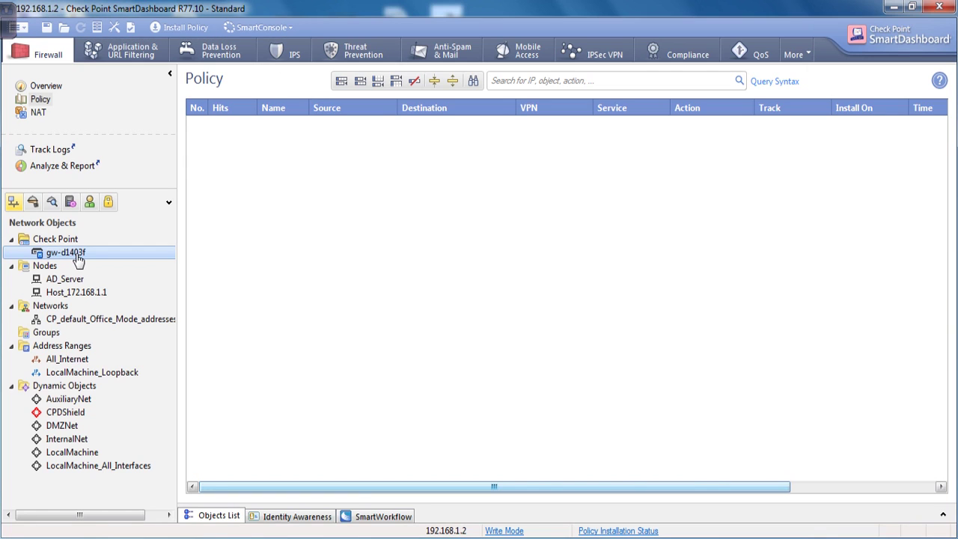
double_click(79, 257)
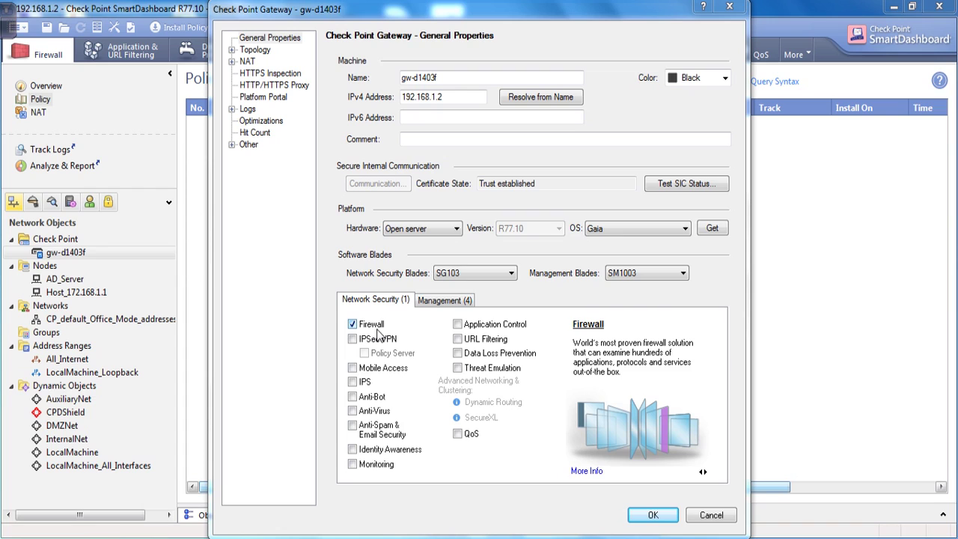
Step: Enable the Identity Awareness blade on gw-d1403f, keeping AD Query selected
mouse_move(376, 452)
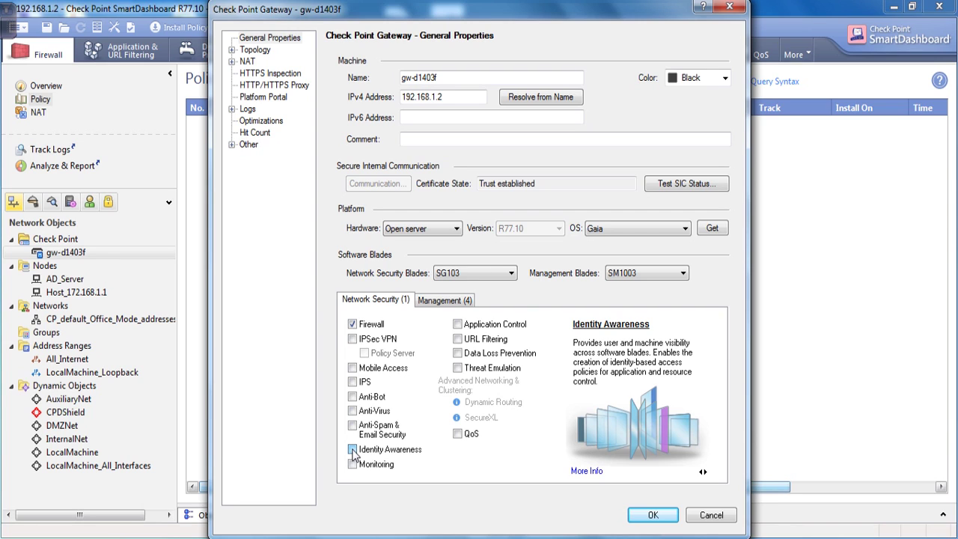
left_click(367, 449)
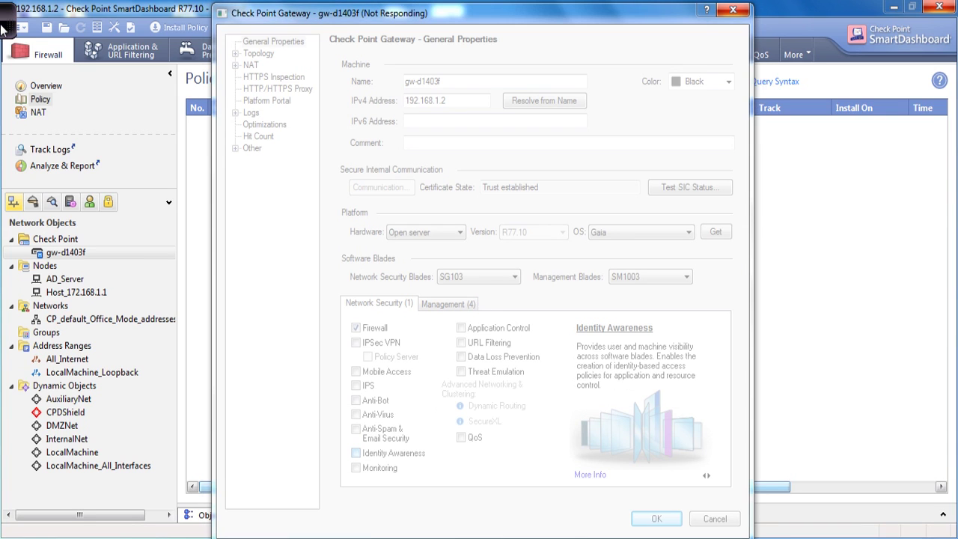
mouse_move(116, 43)
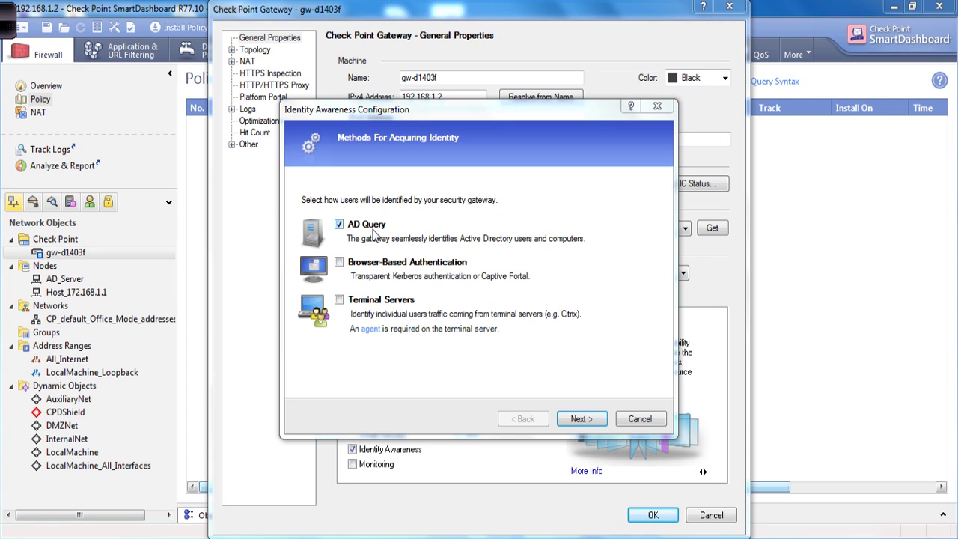
Step: Connect the wizard to the networkshield.com Active Directory after re-entering the administrator password
left_click(582, 419)
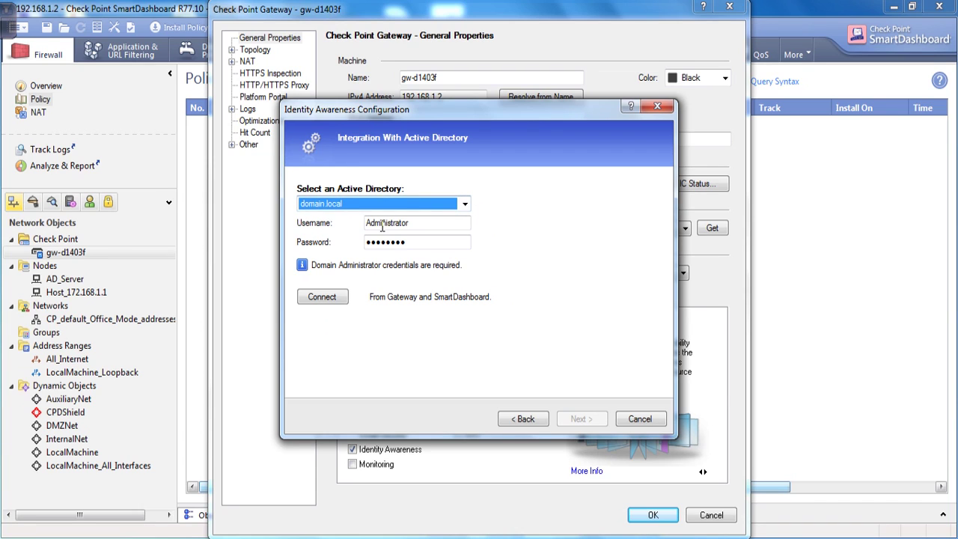
left_click(464, 205)
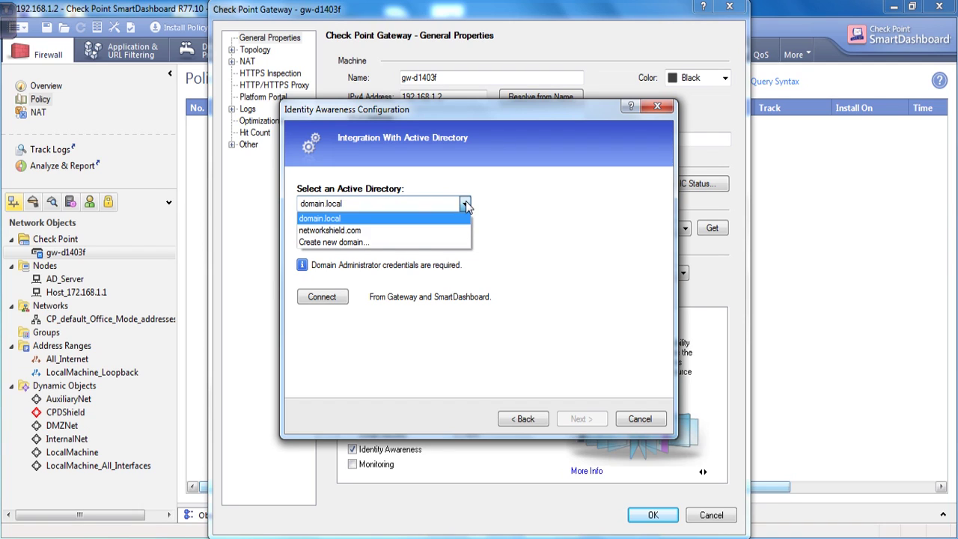
left_click(348, 232)
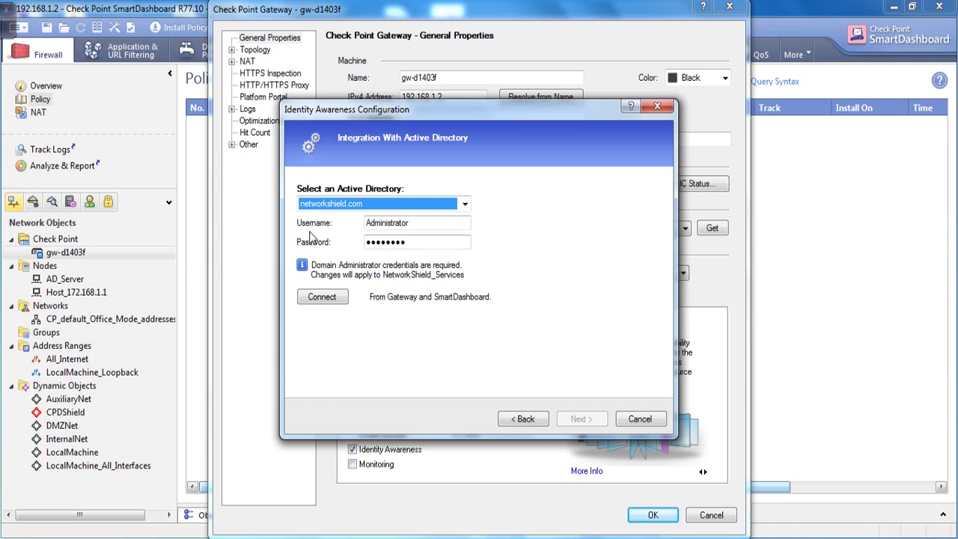
left_click_drag(414, 247, 349, 247)
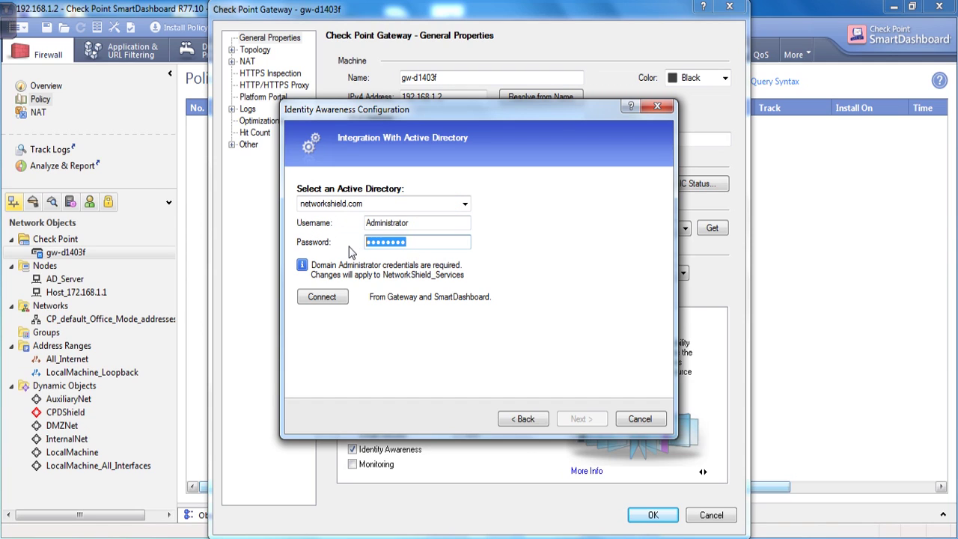
key("BackSpace")
type("p")
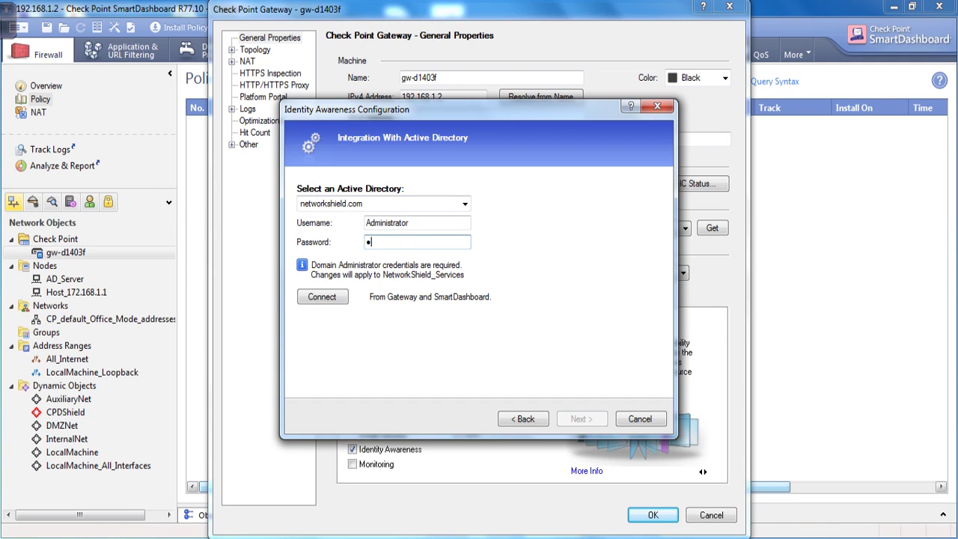
type("assword1")
left_click(330, 298)
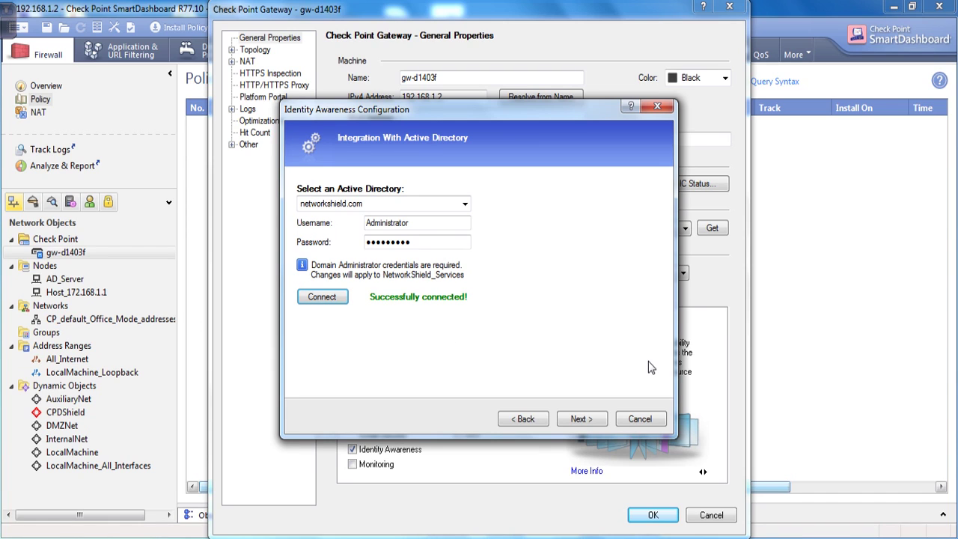
Step: Finish the Identity Awareness wizard and close the gw-d1403f properties with OK
left_click(581, 418)
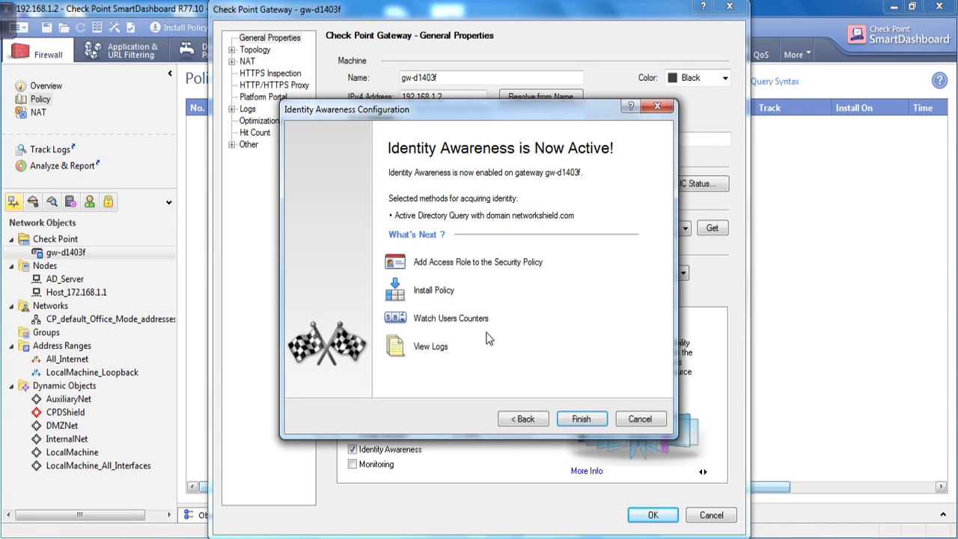
left_click(582, 420)
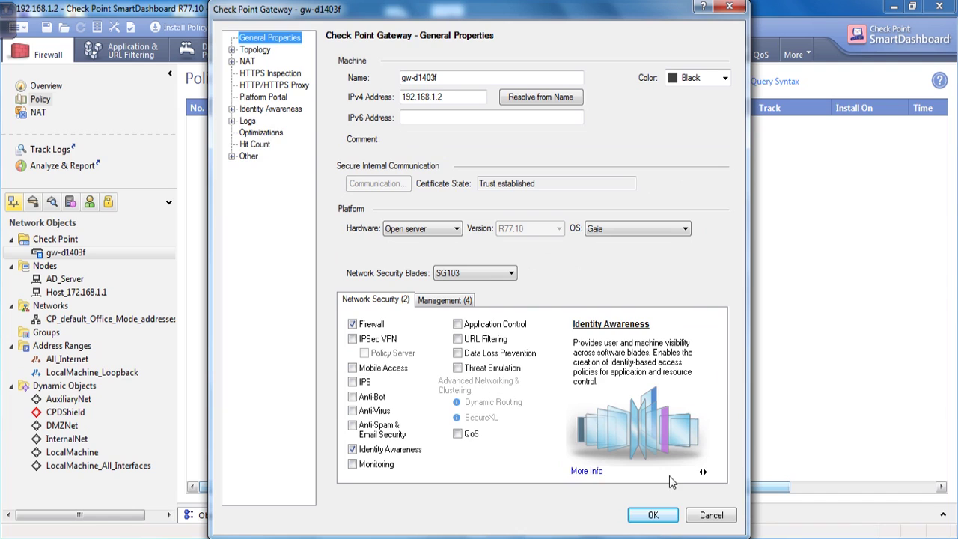
left_click(653, 515)
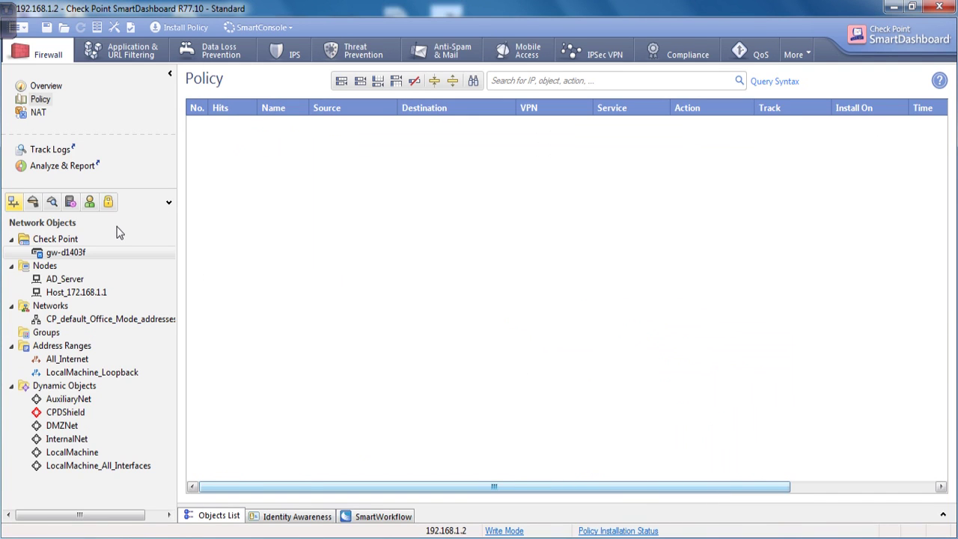
Step: Show Users and Administrators and expand NetworkShield_Services down to com and networkshield
left_click(70, 203)
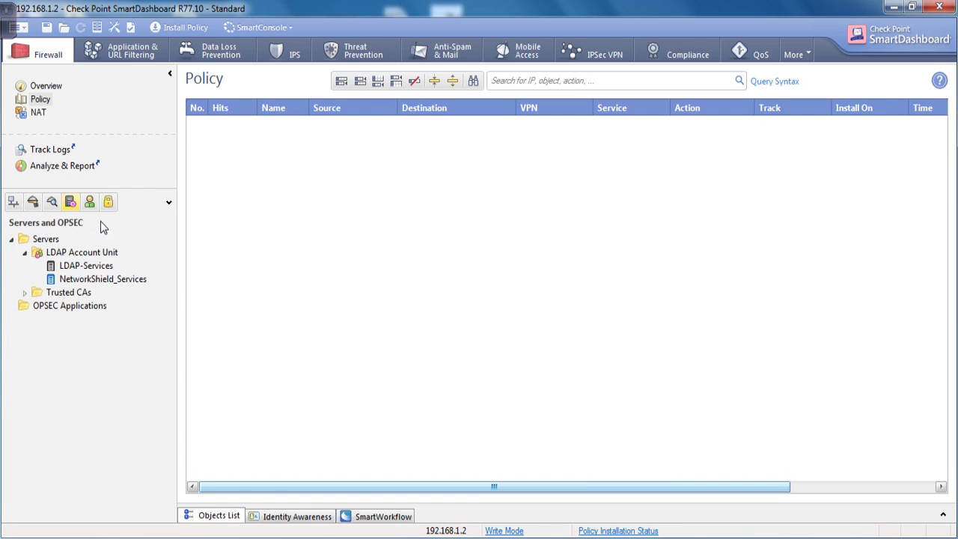
left_click(90, 203)
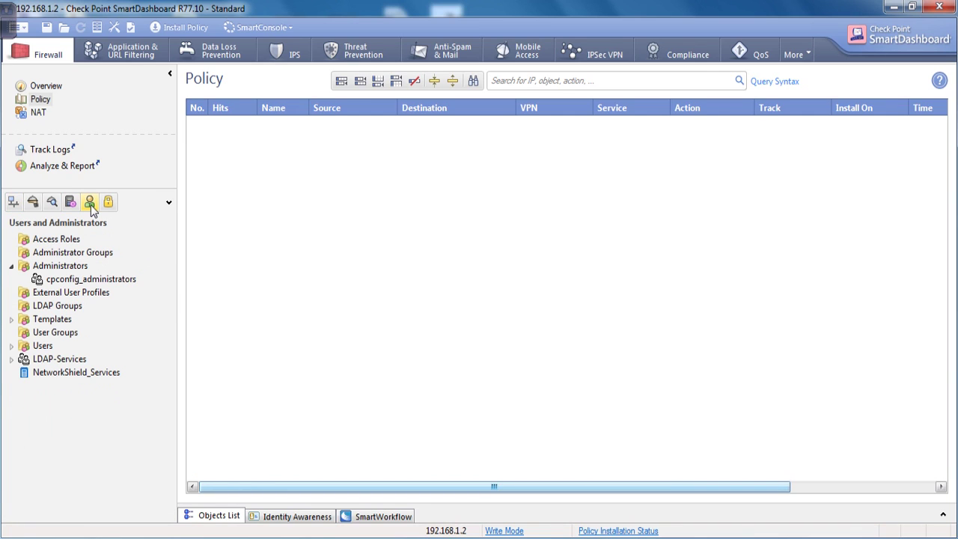
left_click(88, 374)
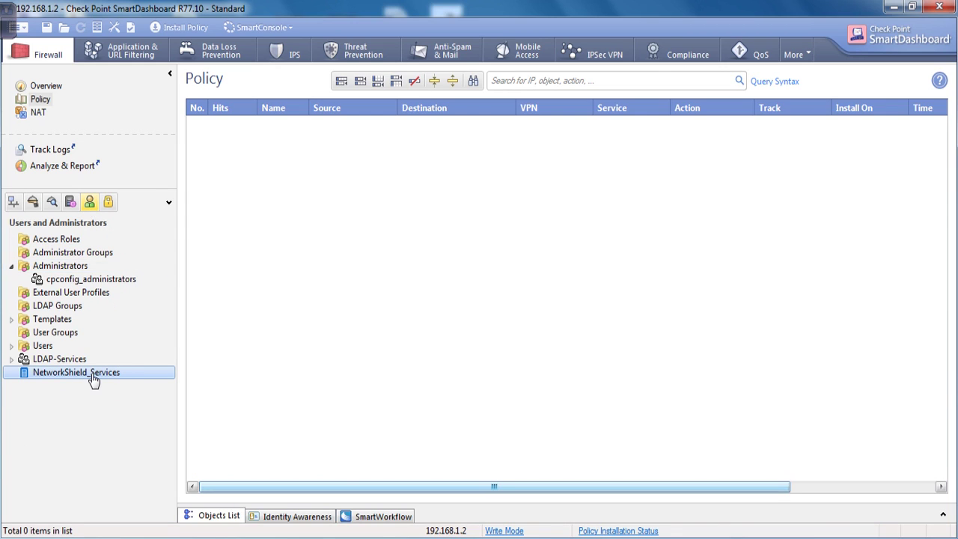
double_click(88, 372)
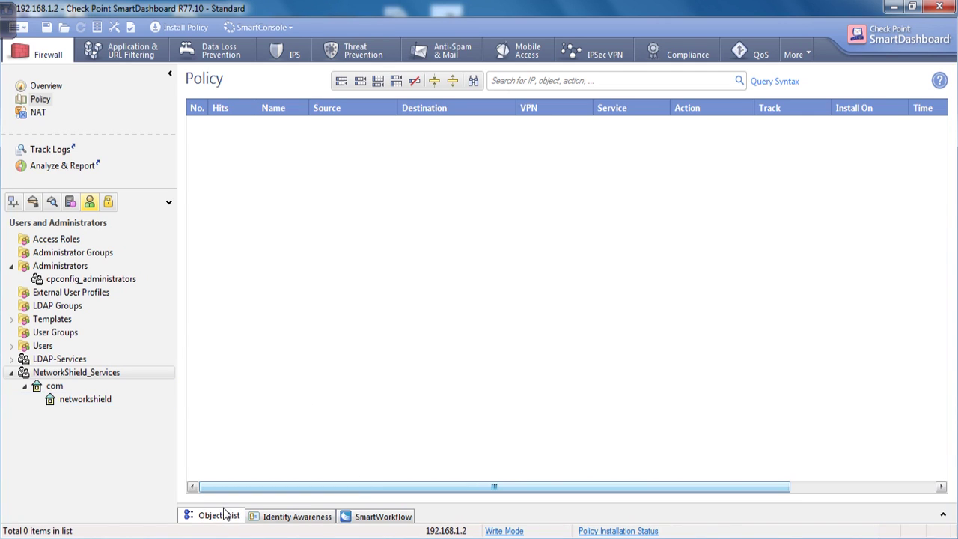
mouse_move(9, 30)
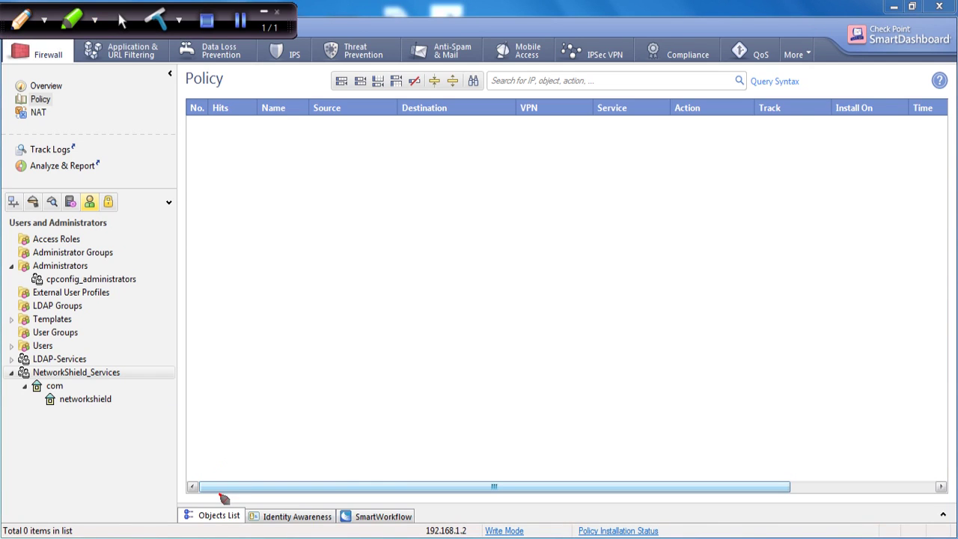
mouse_move(224, 498)
left_mouse_down()
mouse_move(224, 536)
mouse_move(247, 503)
left_mouse_up()
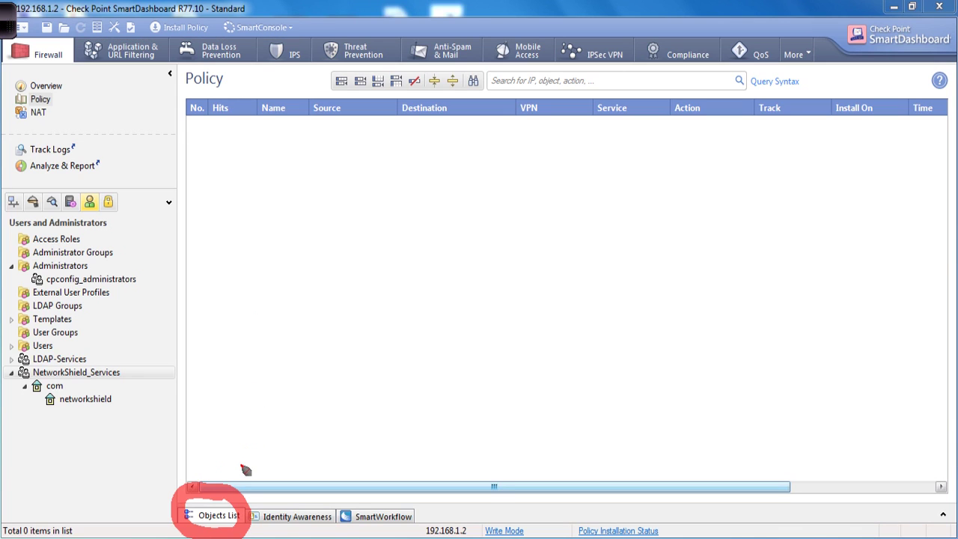
Step: Open the Objects List pane filtered to Users and Administrators
left_click(215, 515)
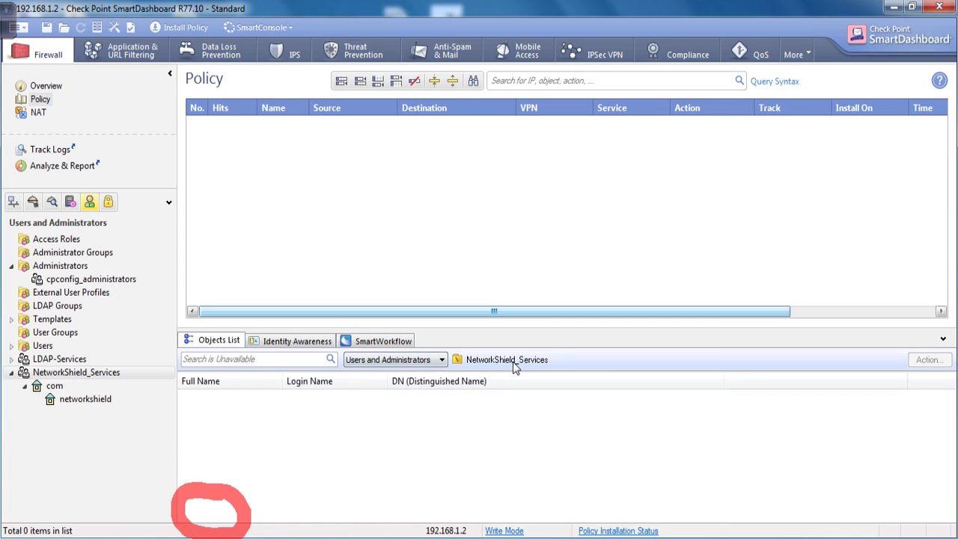
left_click(441, 360)
left_click(445, 363)
left_click(455, 361)
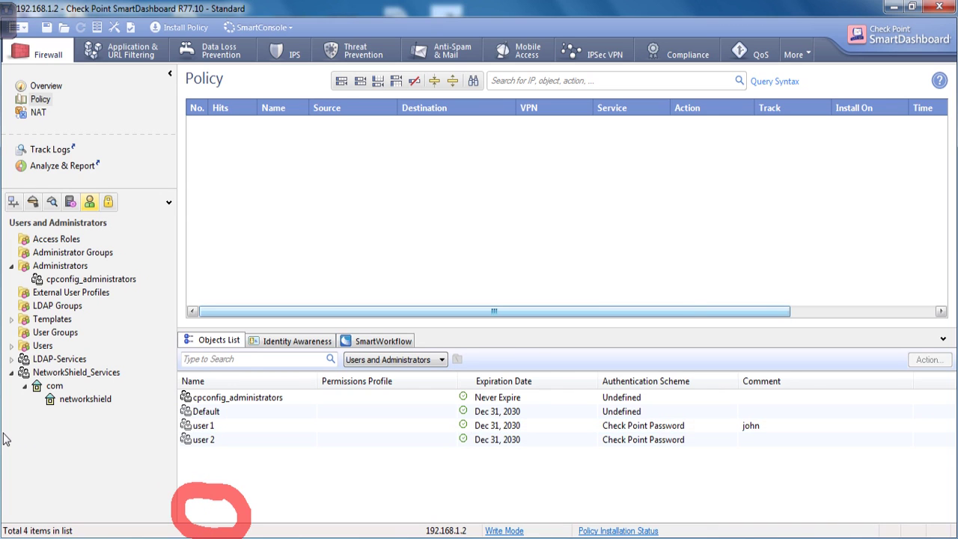
left_click(77, 402)
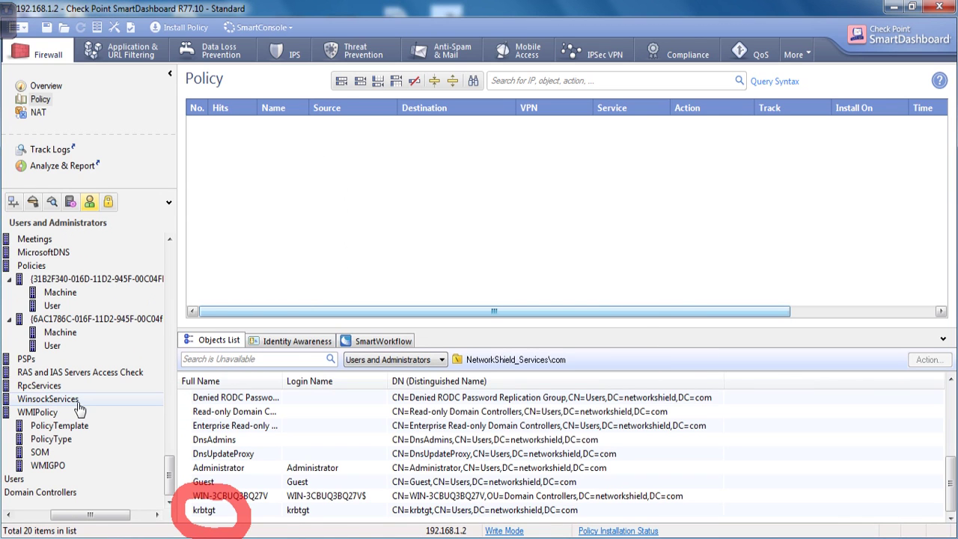
left_click(422, 360)
left_click(473, 437)
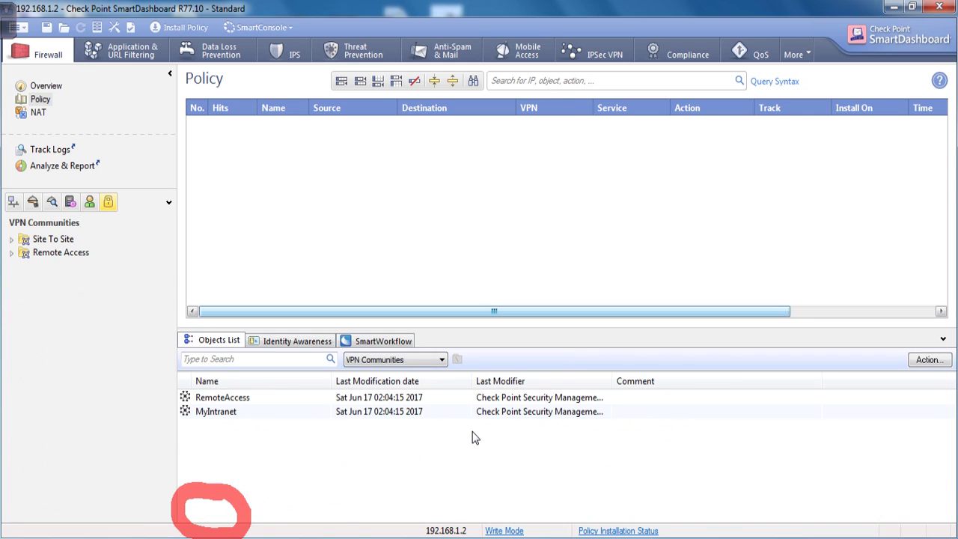
left_click(404, 360)
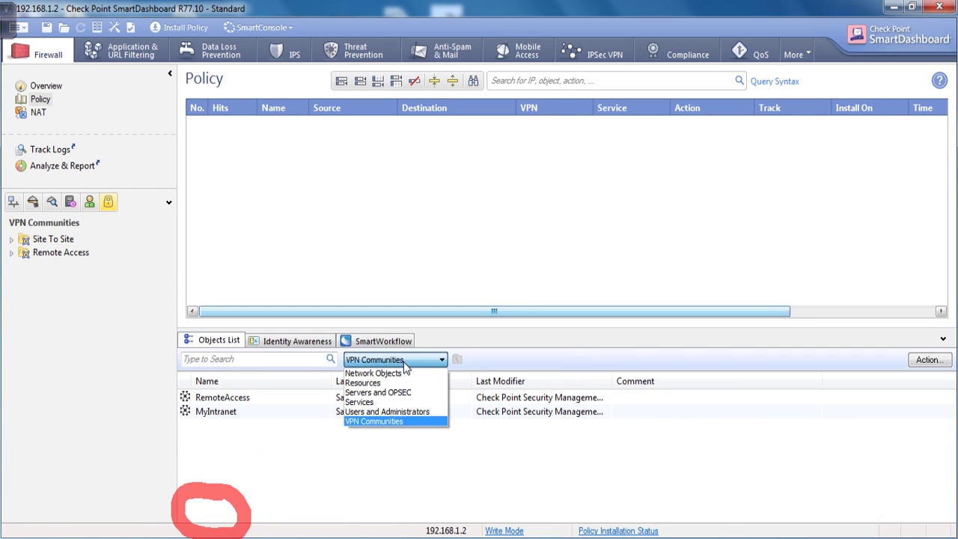
left_click(395, 411)
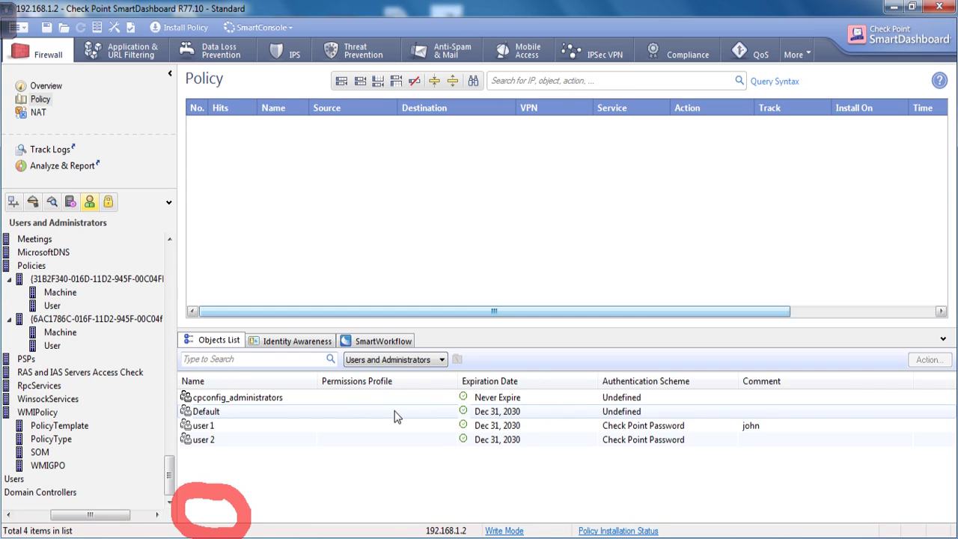
Step: Browse the networkshield directory so the list shows its 20 entries, including Administrator and Guest
left_click(169, 374)
left_click_drag(176, 346, 176, 287)
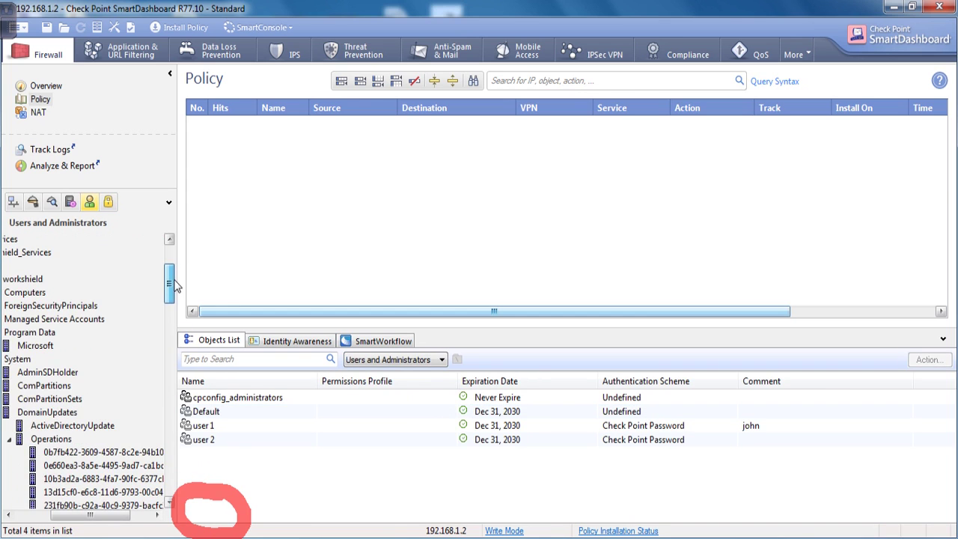
left_click(52, 333)
left_click(36, 279)
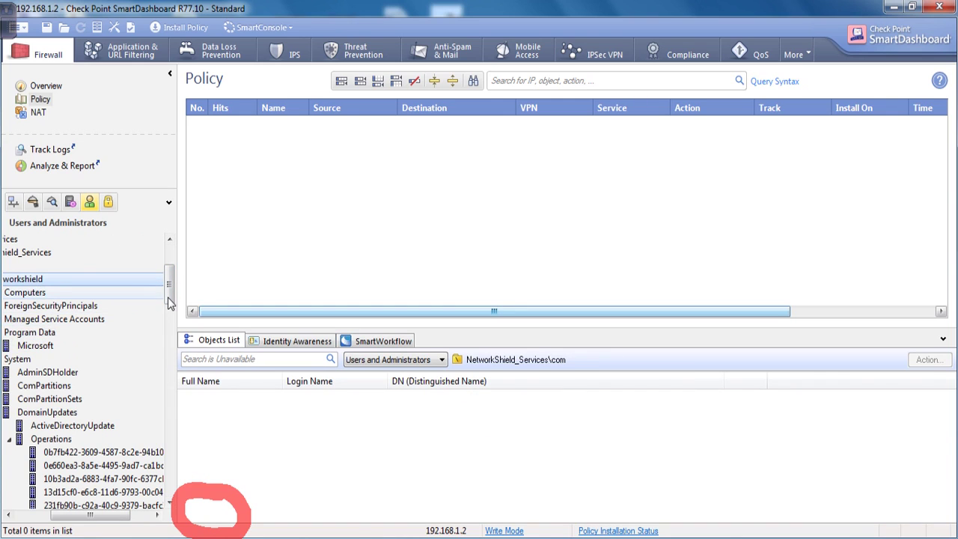
scroll(139, 385, "up", 1)
scroll(120, 481, "left", 3)
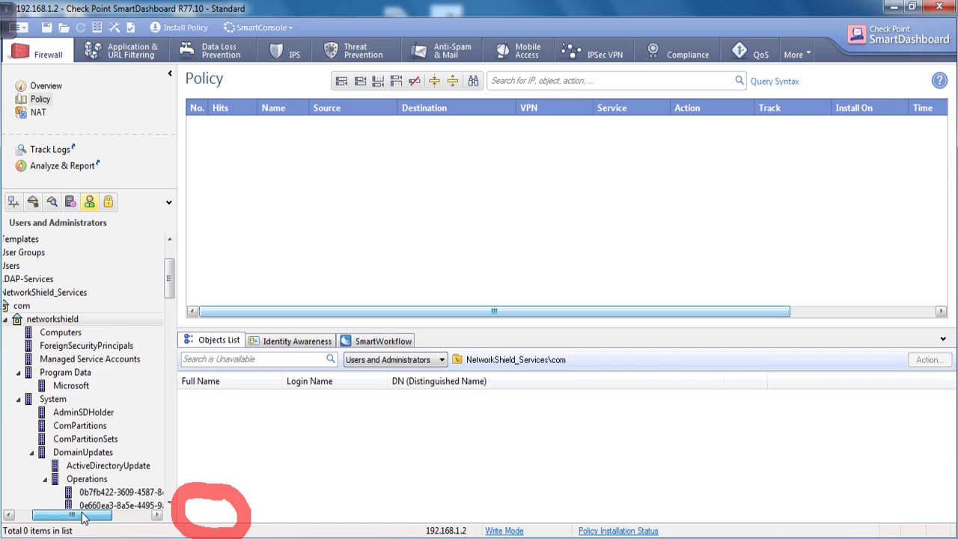
left_click(88, 321)
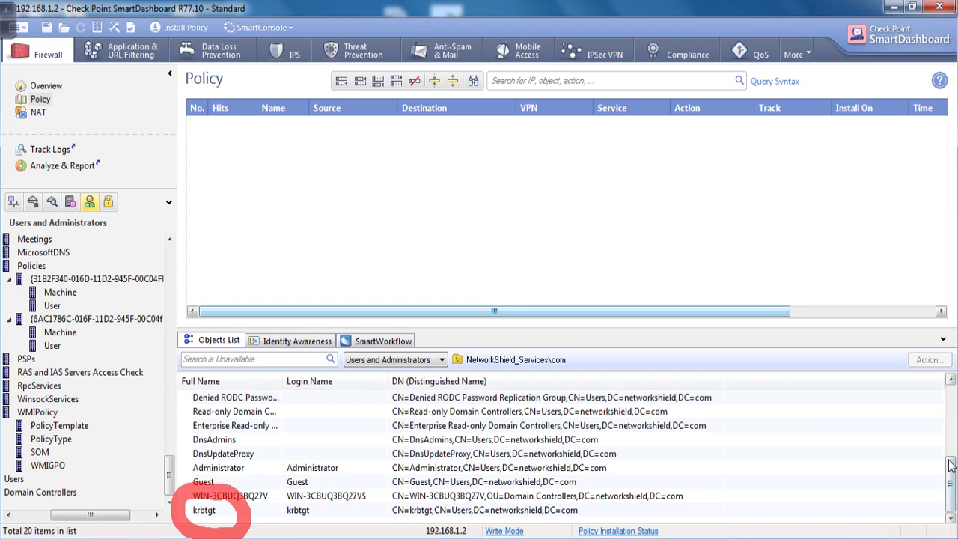
left_click_drag(951, 466, 947, 440)
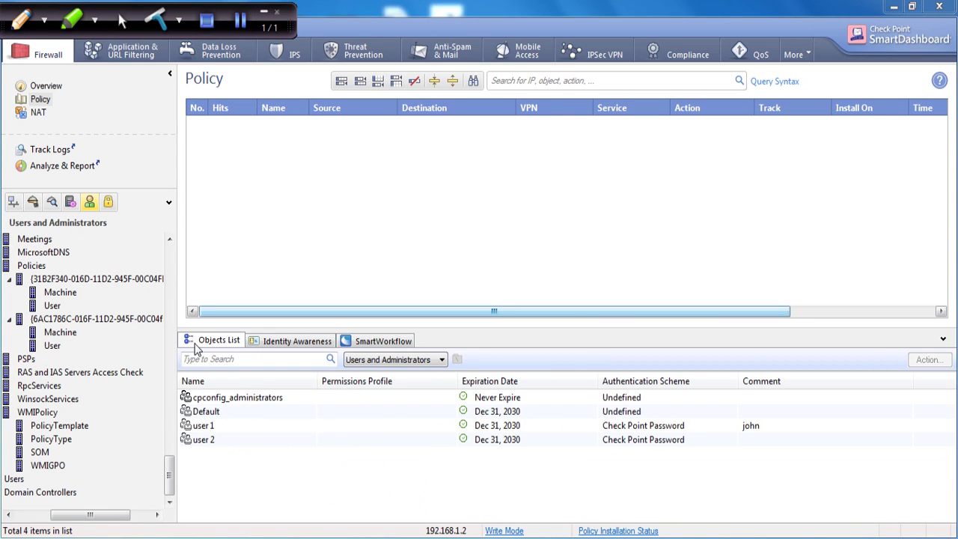
Step: Check the existing Access Roles, then switch the object tree to Network Objects showing AD_Server
left_click_drag(169, 479, 248, 269)
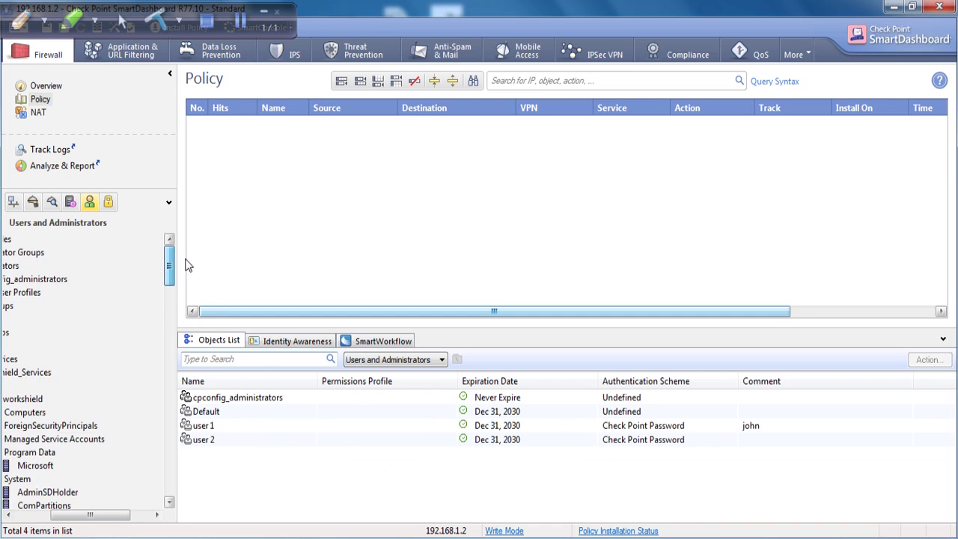
left_click_drag(101, 516, 10, 474)
left_click(11, 372)
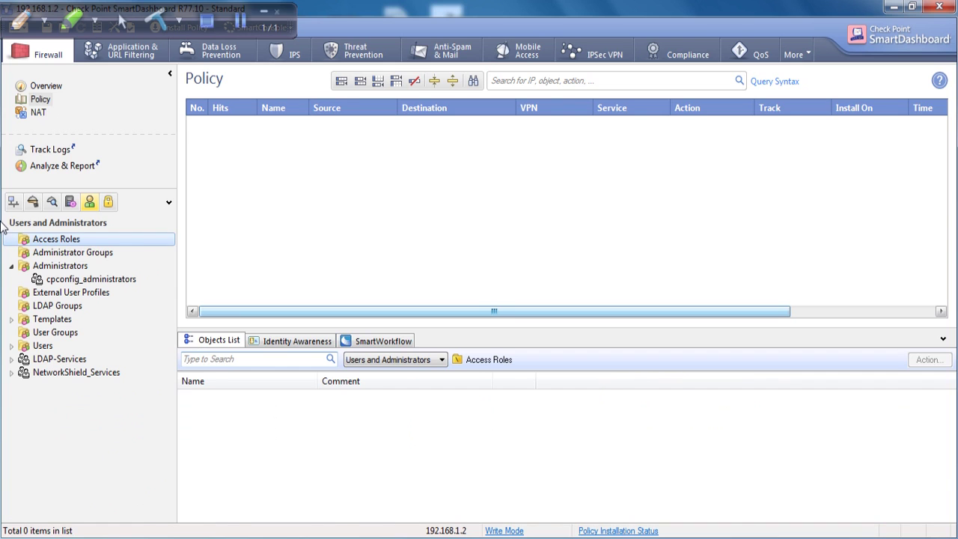
left_click(13, 202)
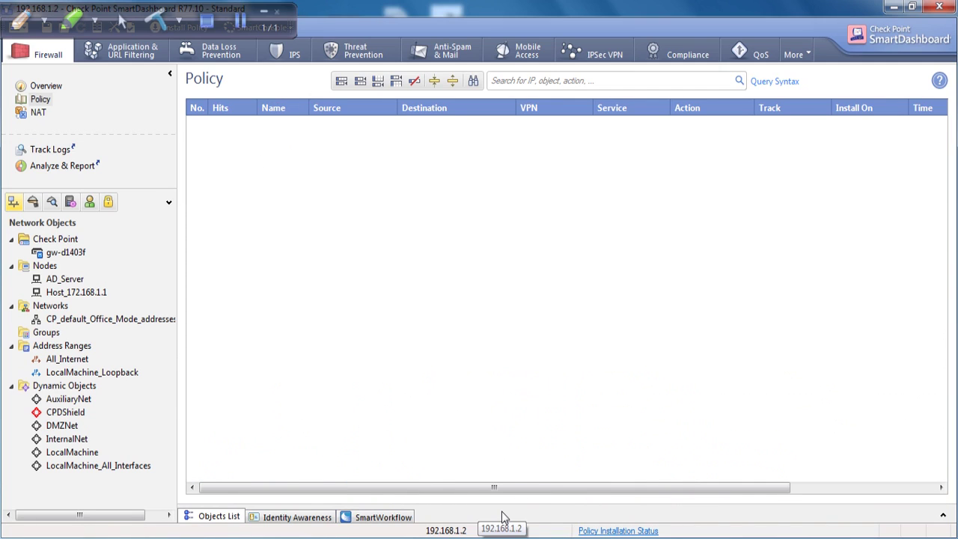
left_click(262, 13)
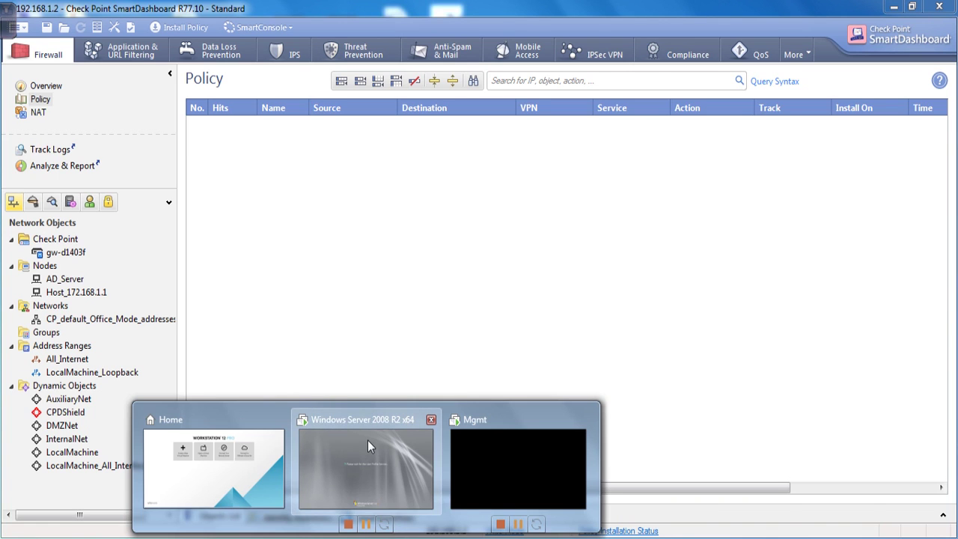
Step: Bring up the Windows Server 2008 R2 x64 virtual machine in full-screen view
left_click(367, 440)
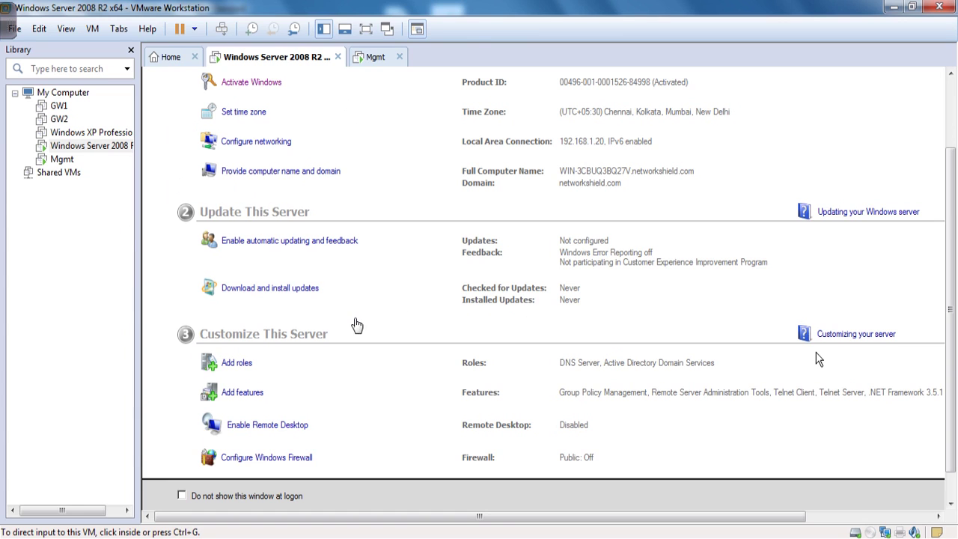
left_click(388, 30)
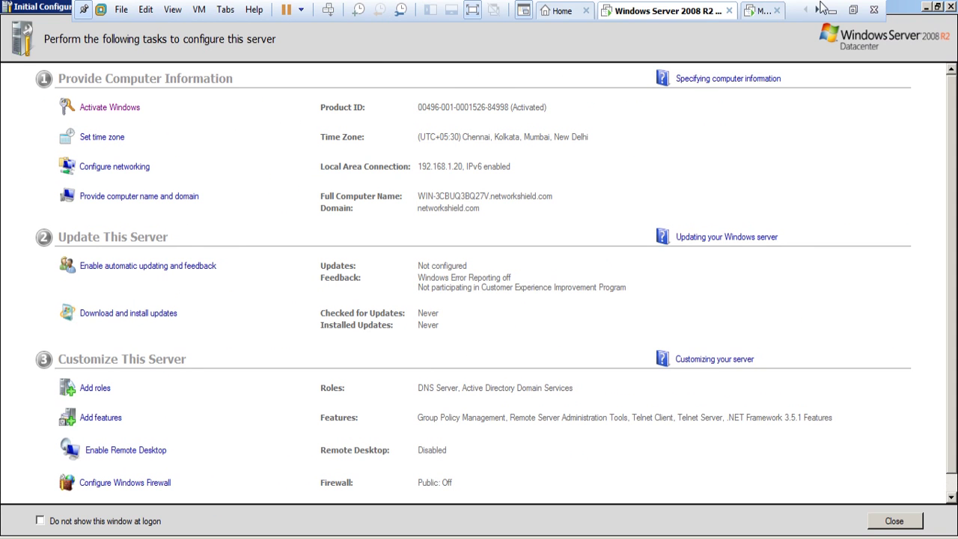
left_click(482, 20)
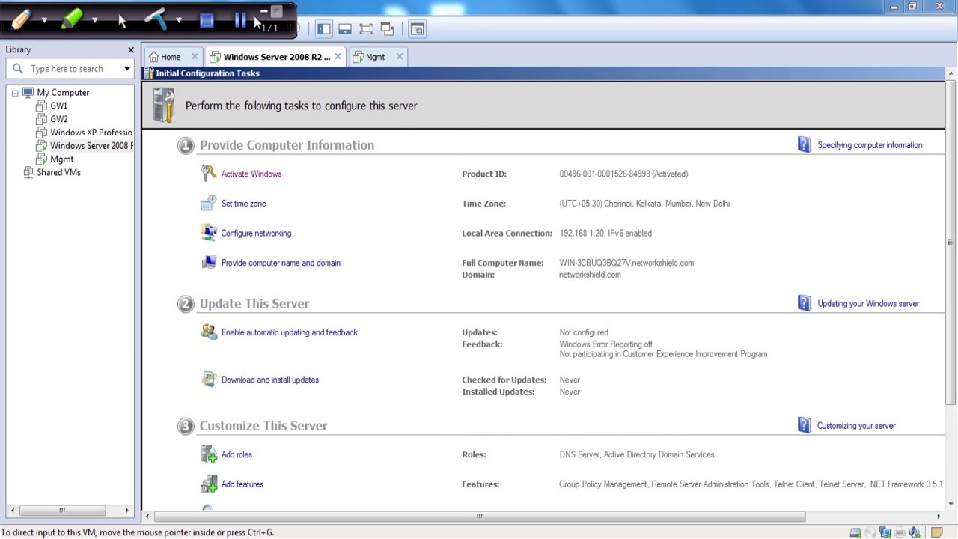
key("ctrl+alt+Return")
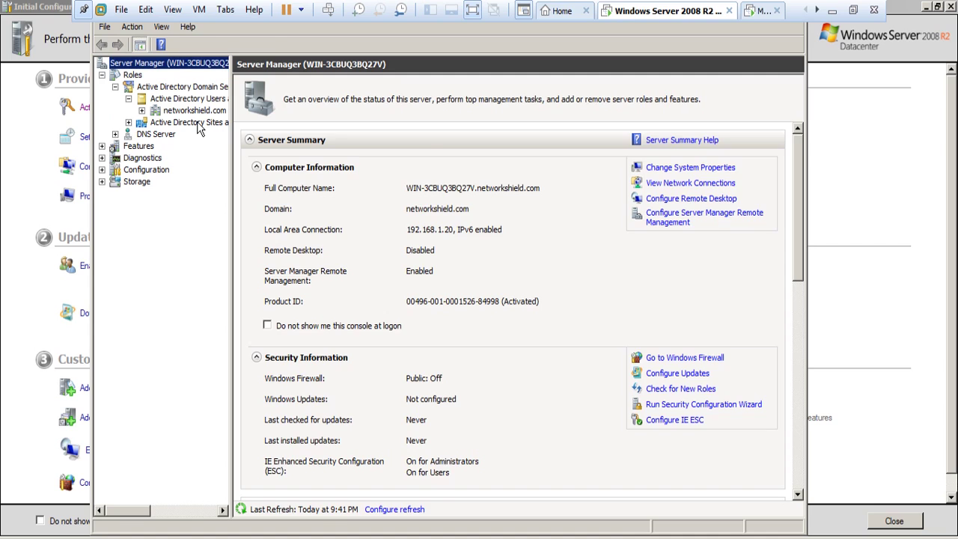
Step: Expand networkshield.com and display its Users container with 18 accounts and groups
left_click(194, 110)
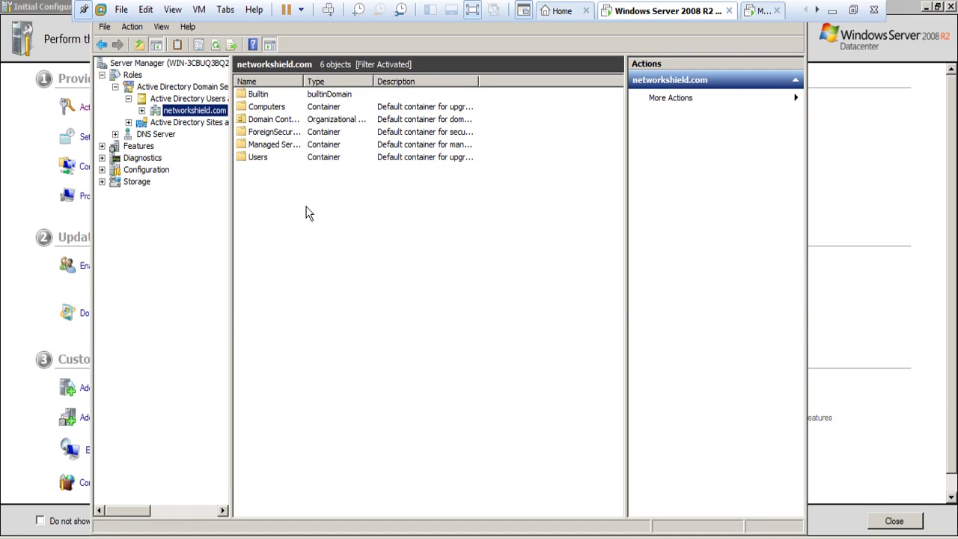
left_click(295, 110)
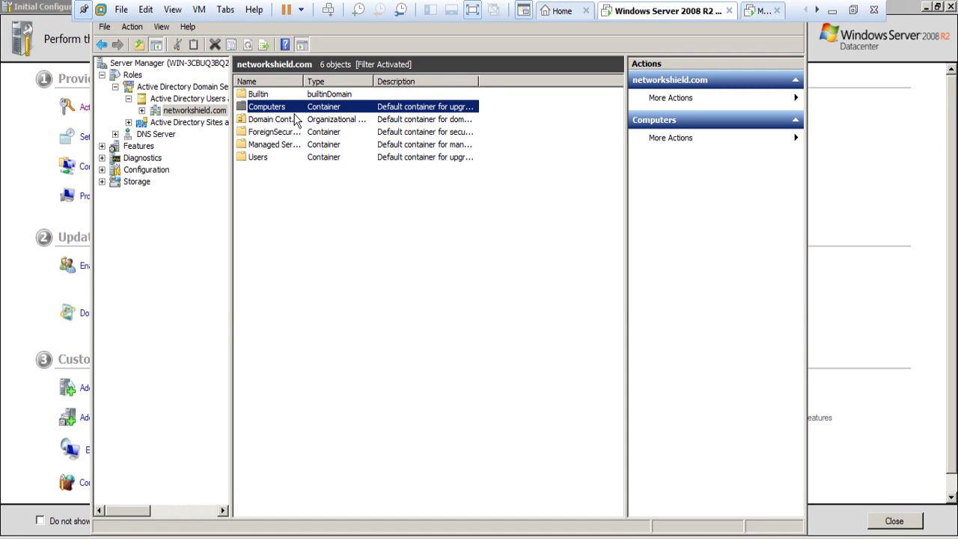
key("Return")
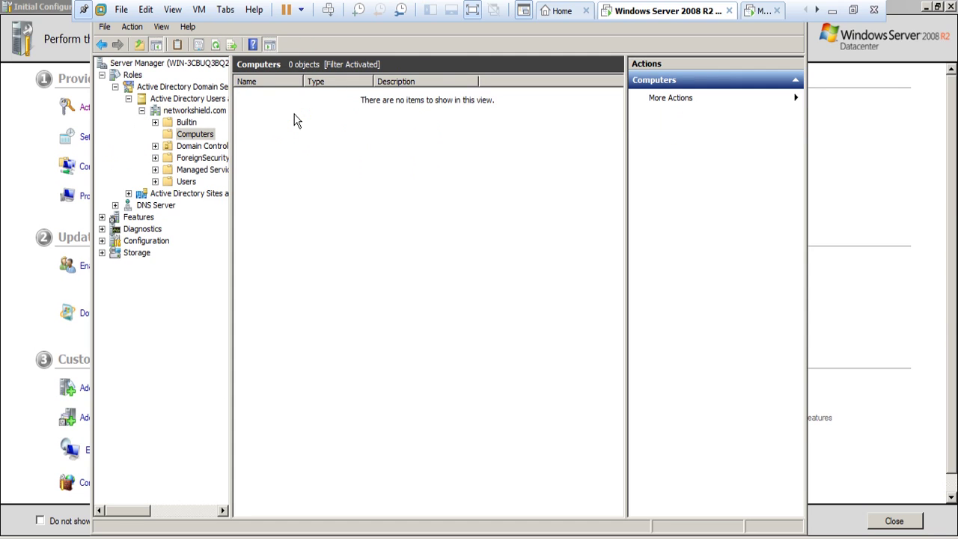
left_click(192, 184)
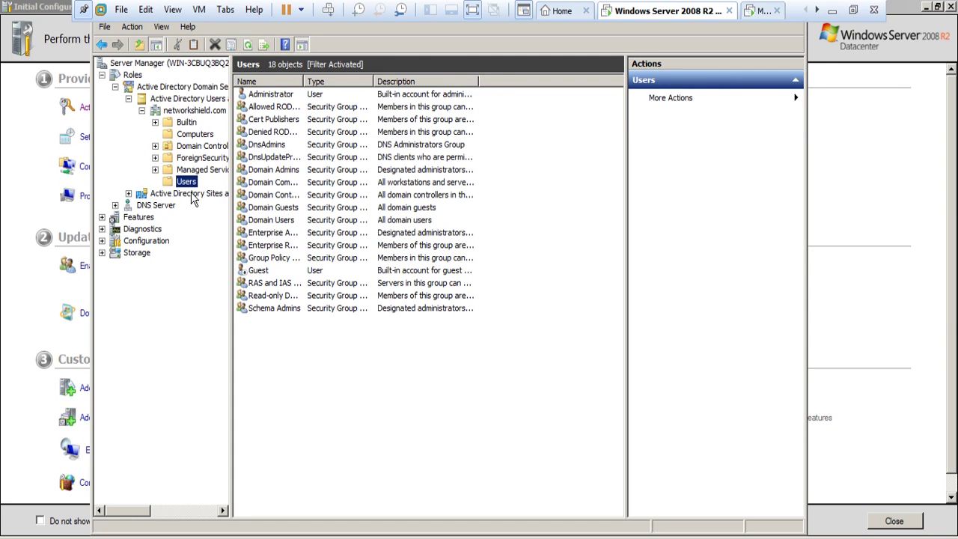
left_click(291, 96)
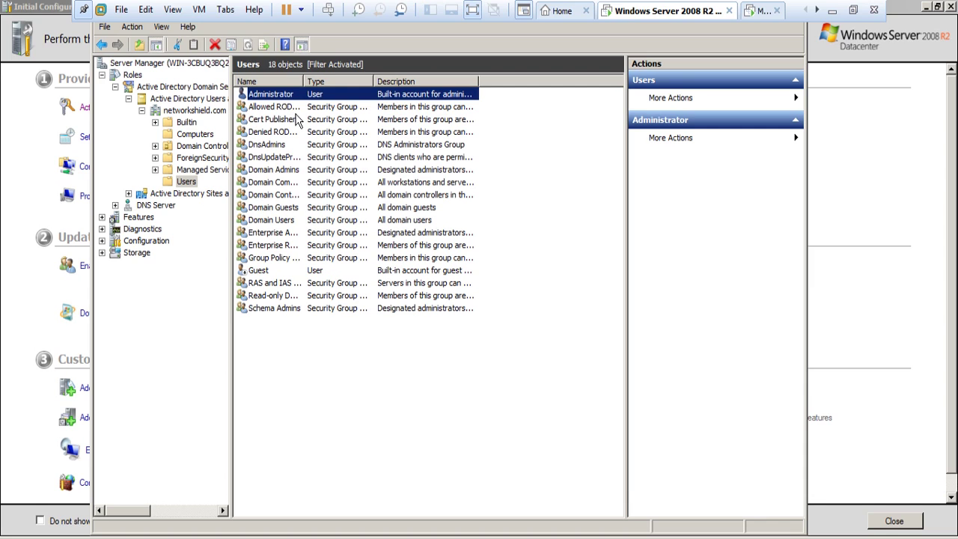
right_click(264, 93)
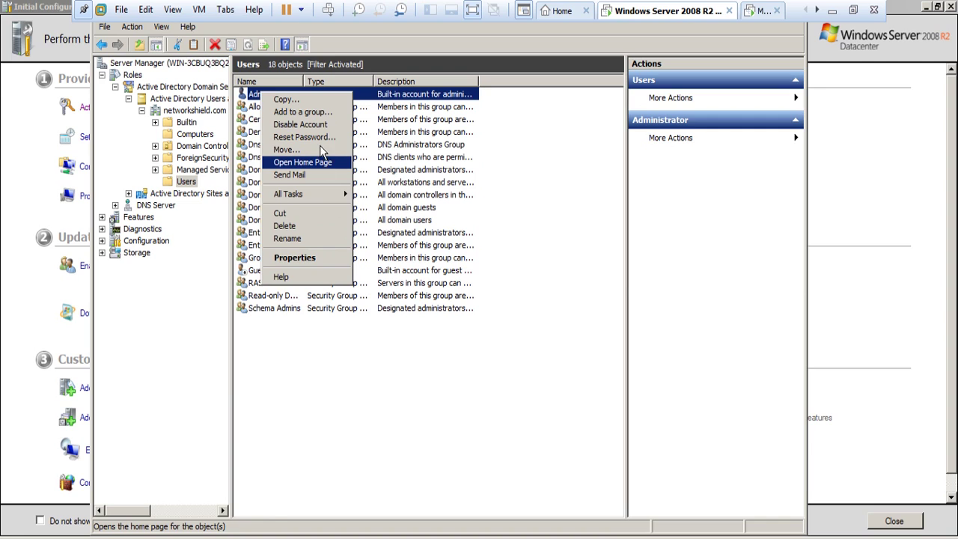
left_click(185, 181)
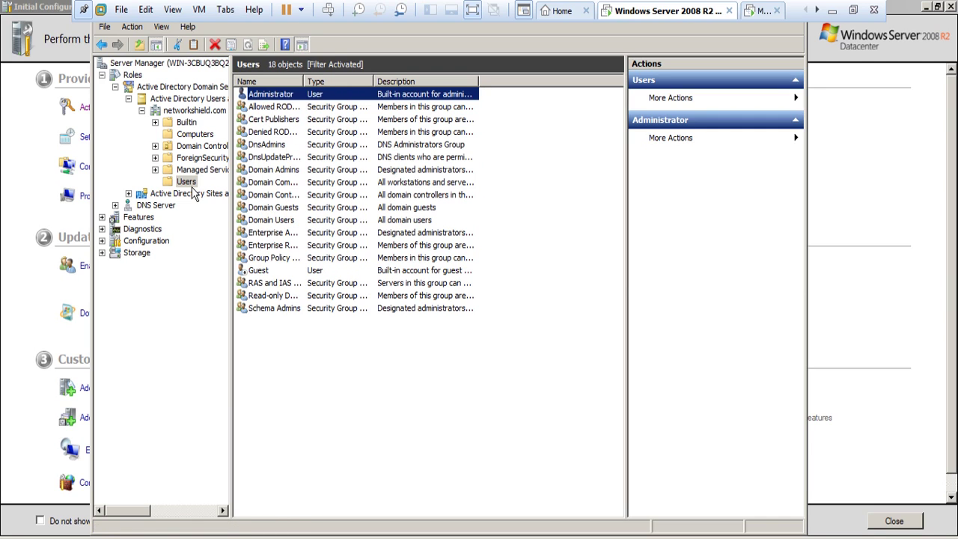
right_click(187, 181)
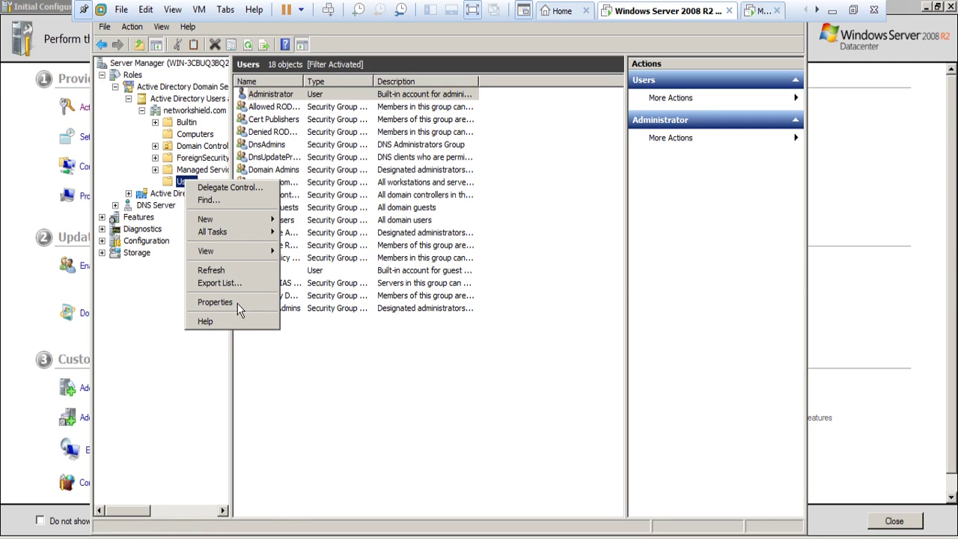
mouse_move(249, 223)
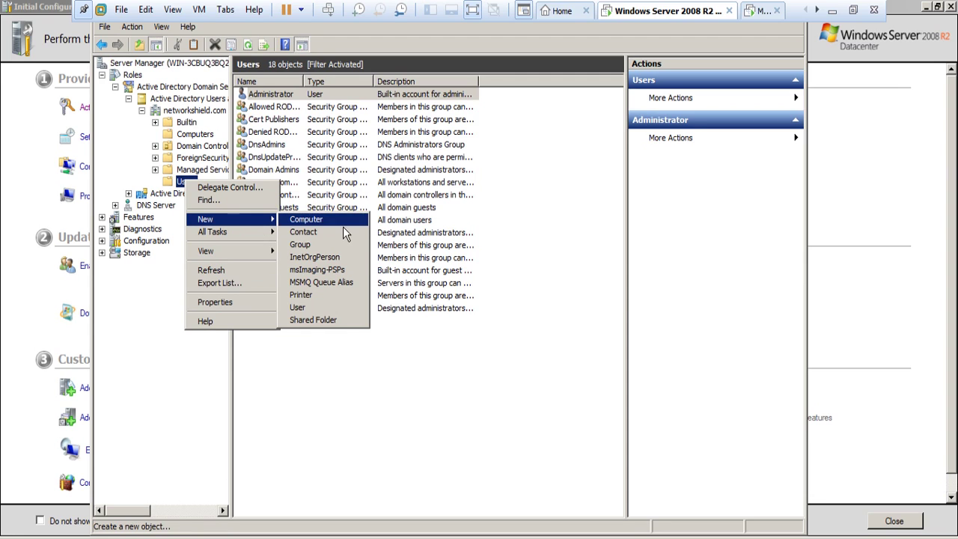
Step: Start a new user with first name and logon name user1
left_click(332, 308)
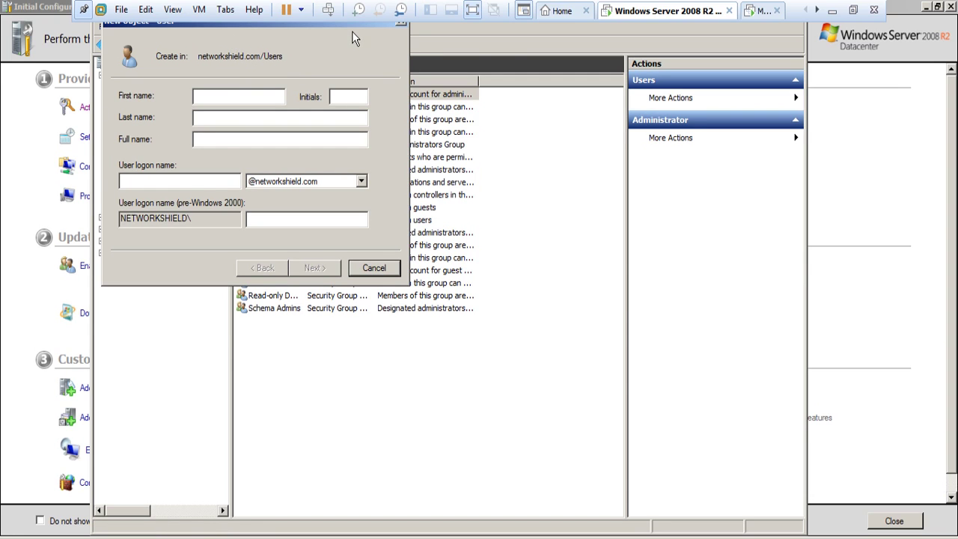
left_click_drag(352, 31, 524, 180)
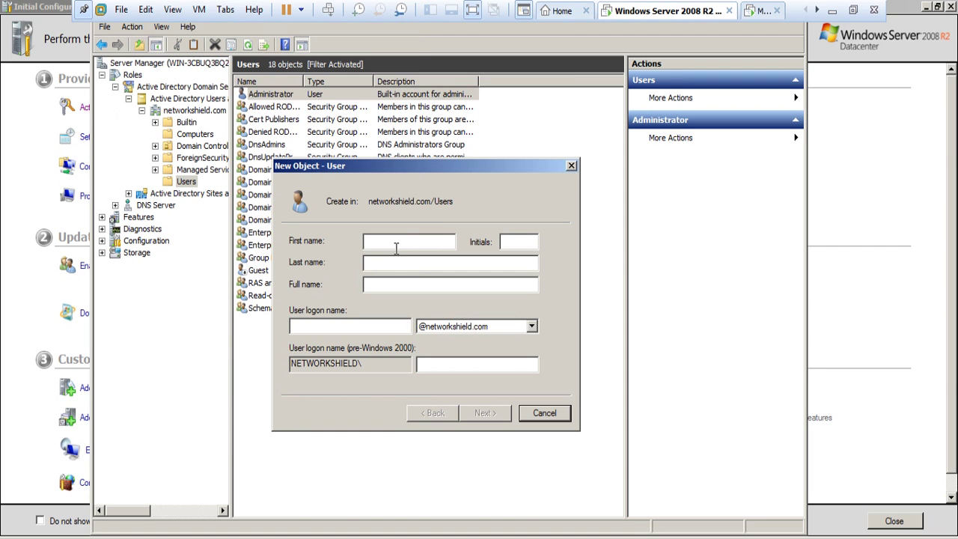
type("user1")
left_click(351, 327)
type("user")
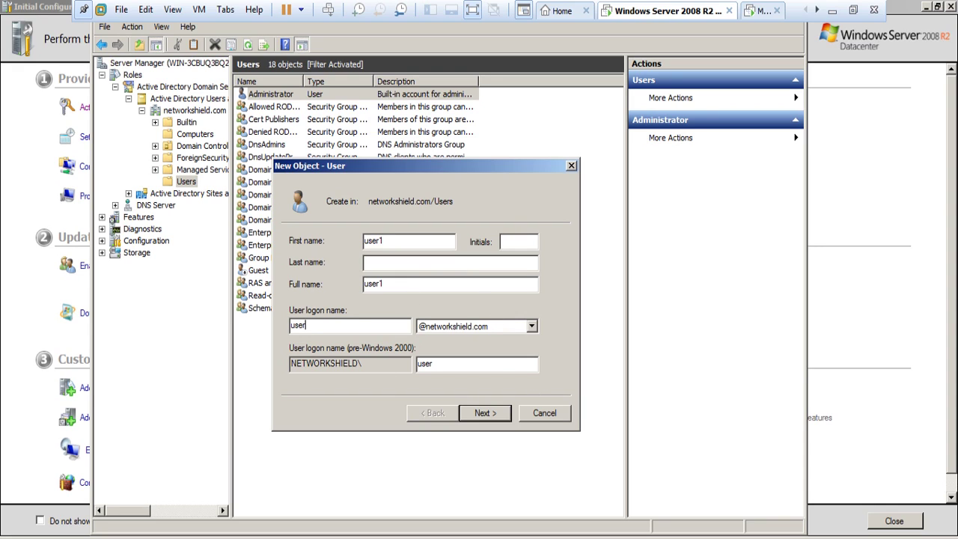
type("1")
key("Tab")
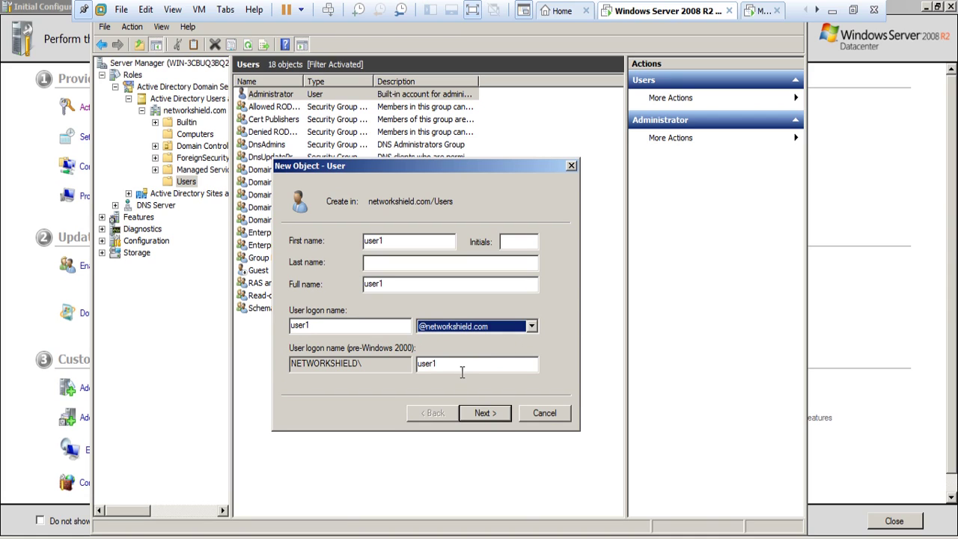
Step: Set user1's password with no forced change at next logon and create the account
left_click(489, 418)
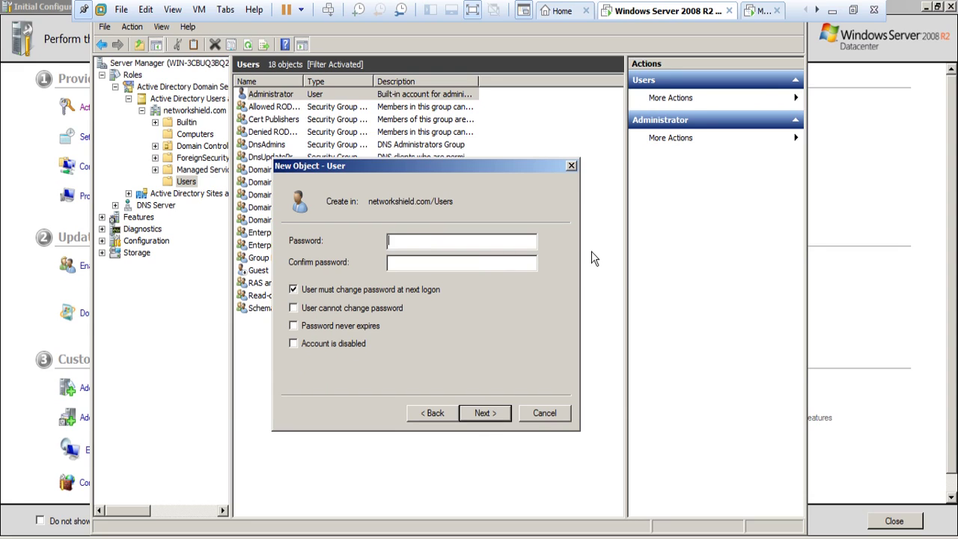
type("*********")
key("Tab")
type("*********")
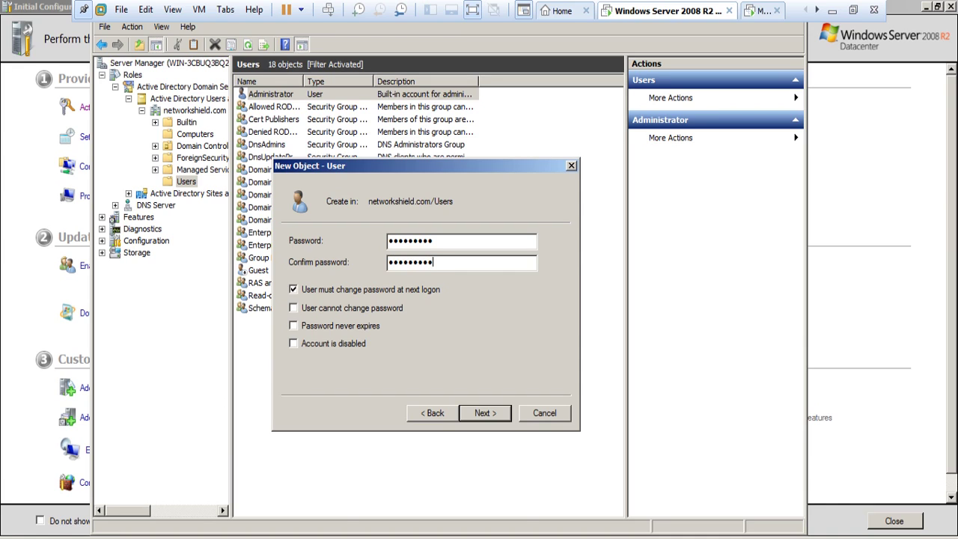
left_click(293, 289)
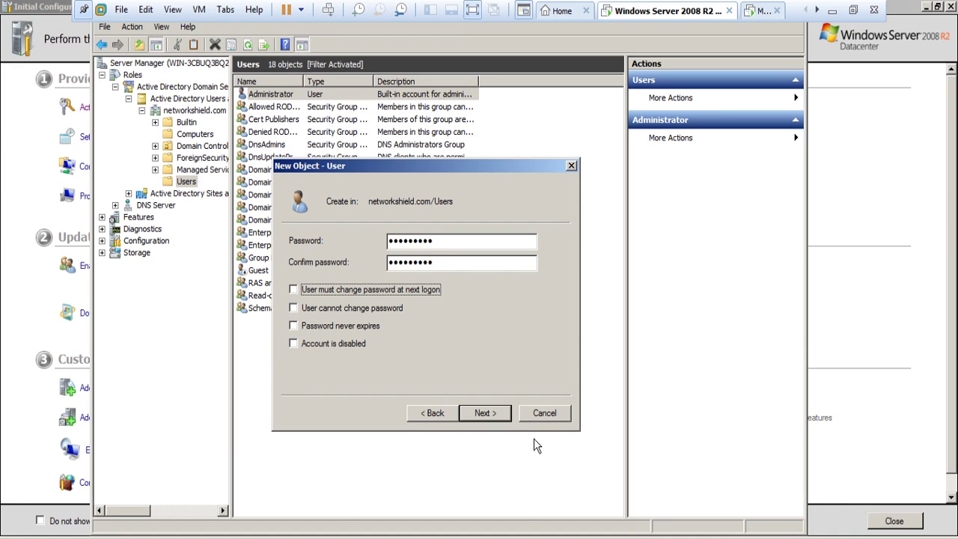
left_click(485, 413)
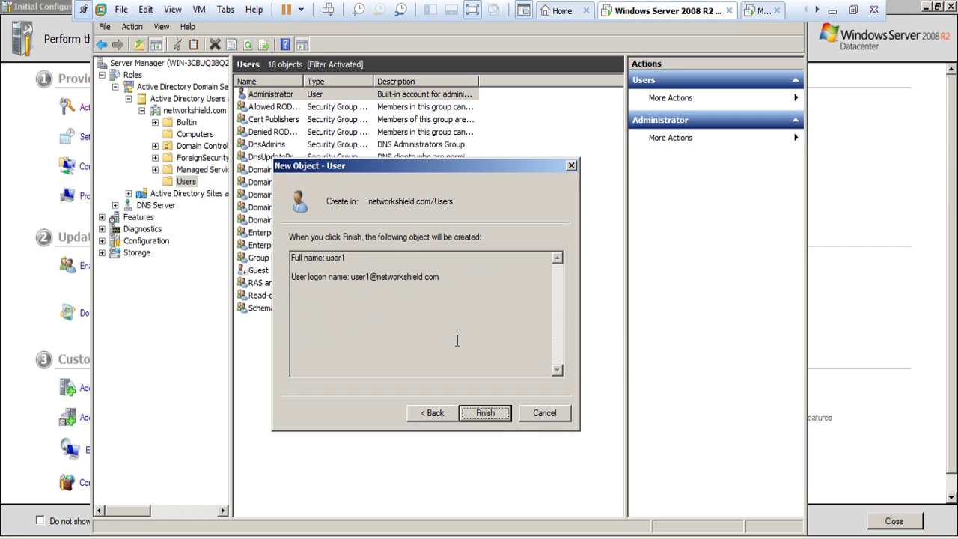
left_click(498, 419)
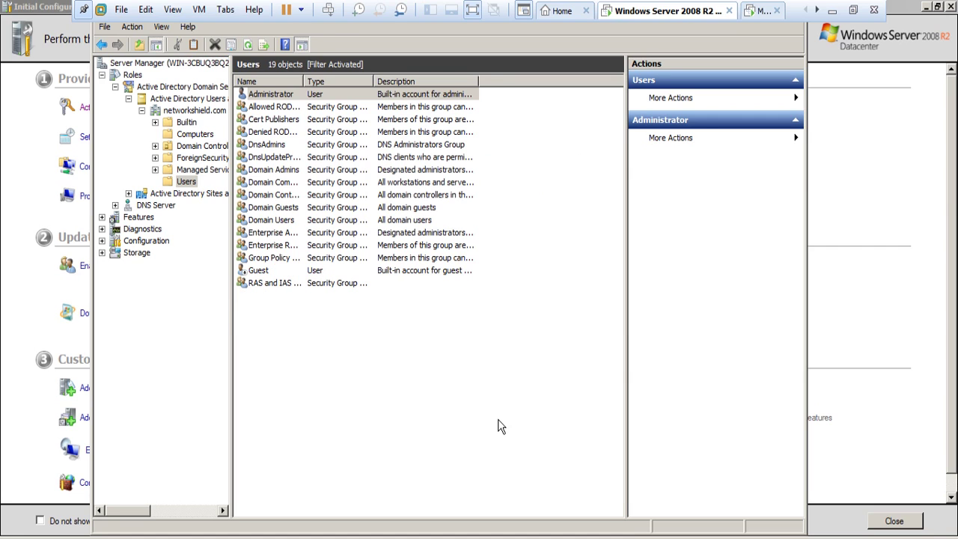
Step: Look through the multiple-account properties tabs and cancel without changes
right_click(309, 323)
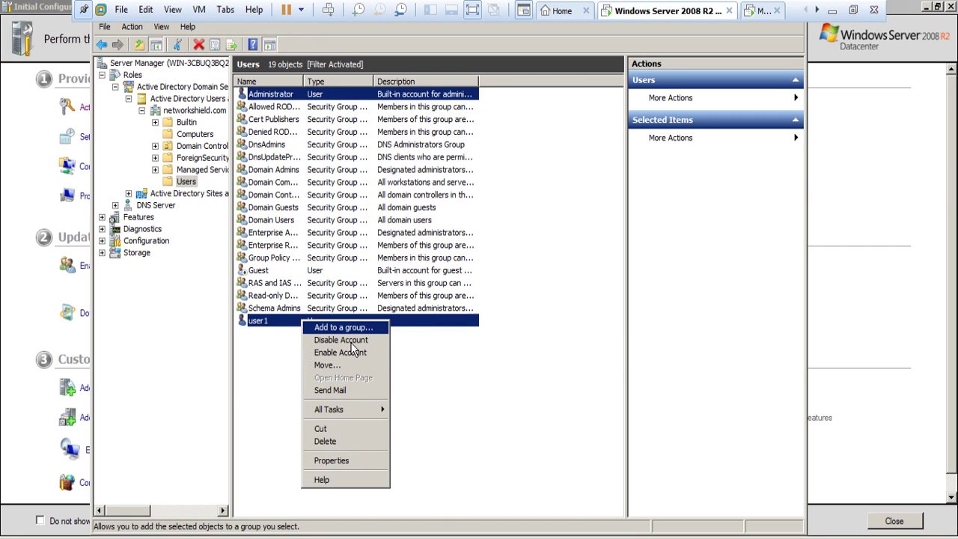
key("Escape")
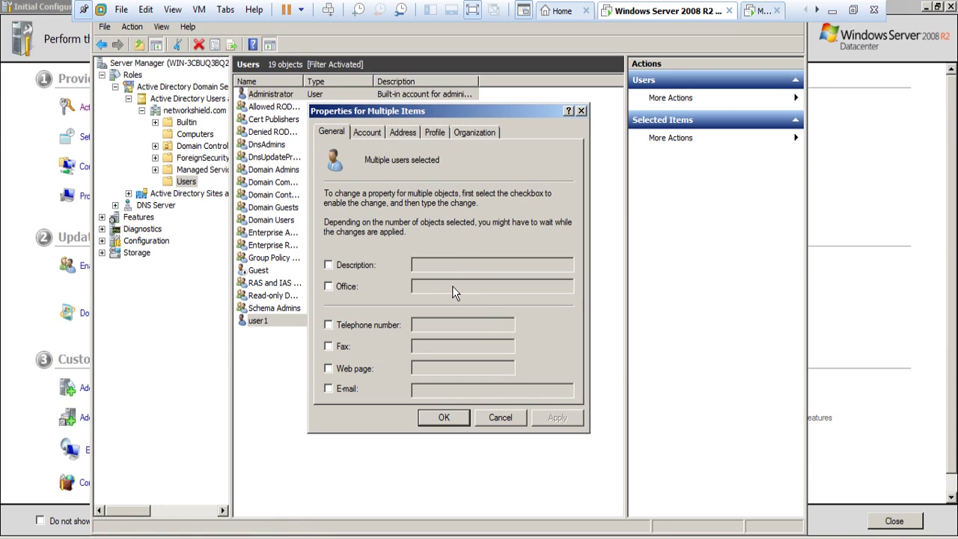
left_click(482, 133)
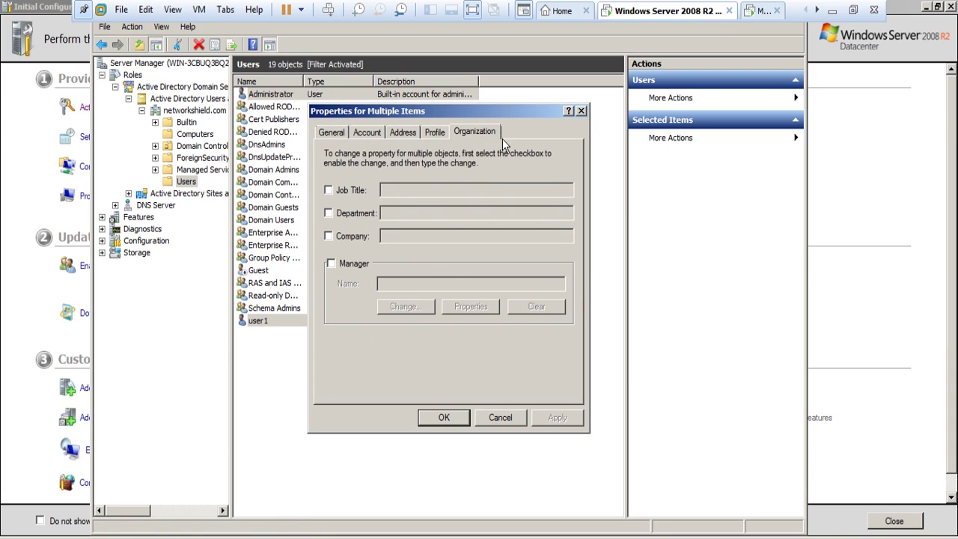
left_click(580, 111)
right_click(270, 322)
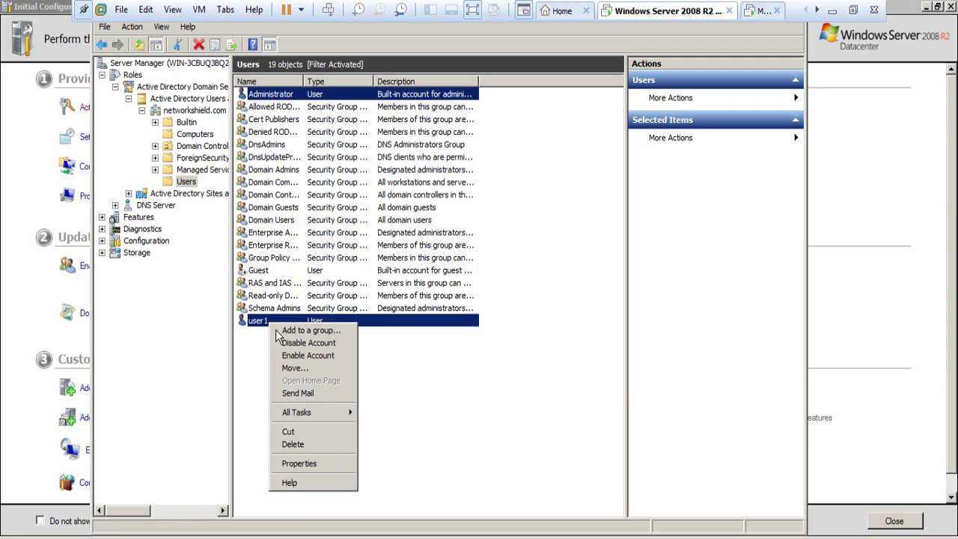
left_click(329, 469)
left_click(401, 135)
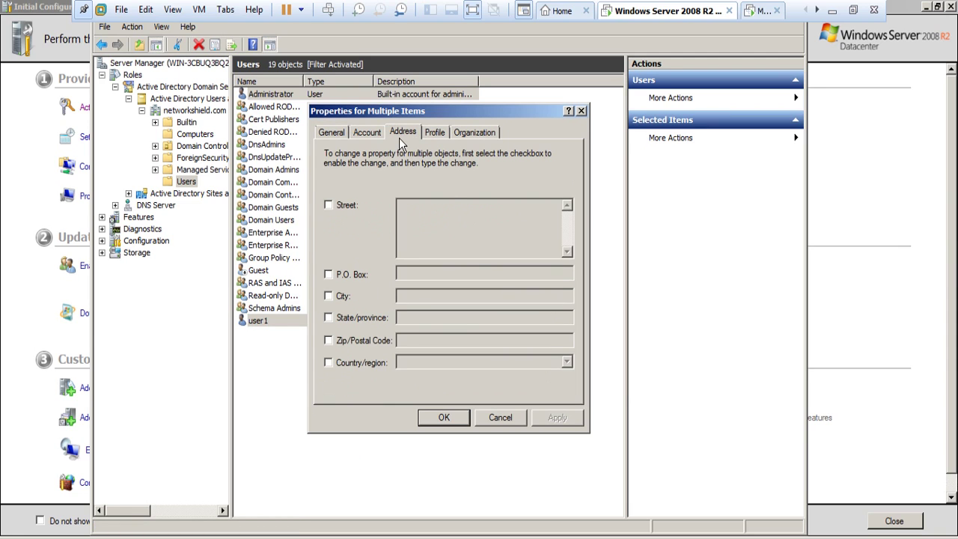
left_click(434, 134)
left_click(457, 135)
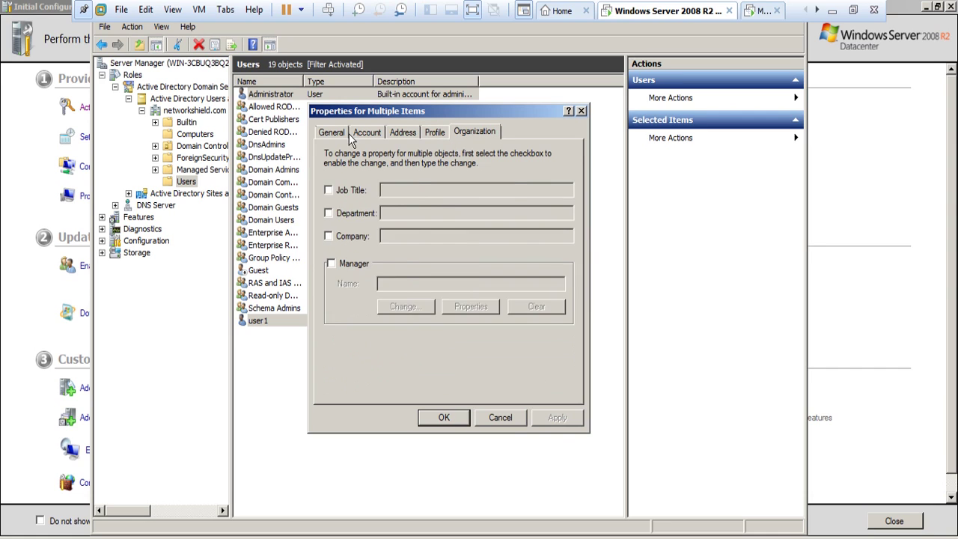
left_click(344, 134)
left_click(500, 418)
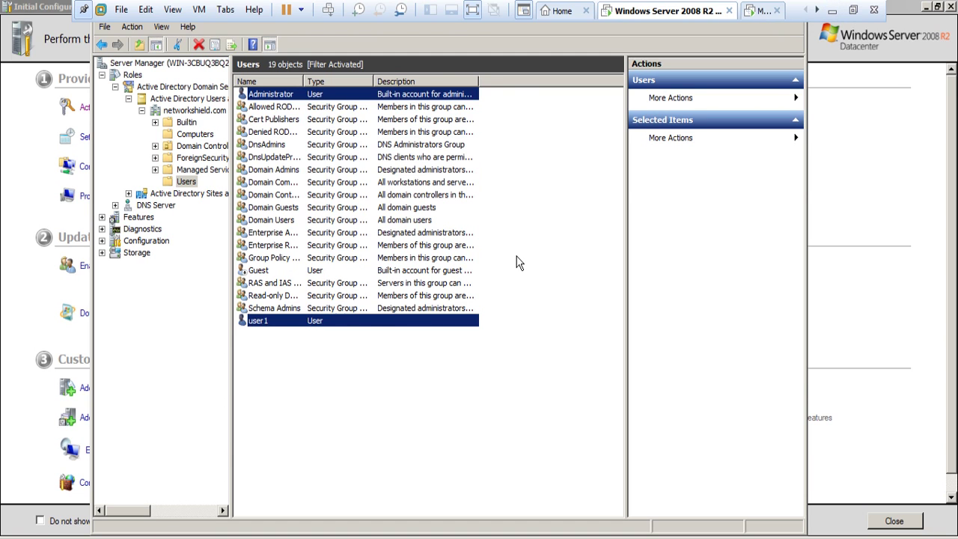
Step: Exit full-screen view and open user1's account properties
left_click(853, 10)
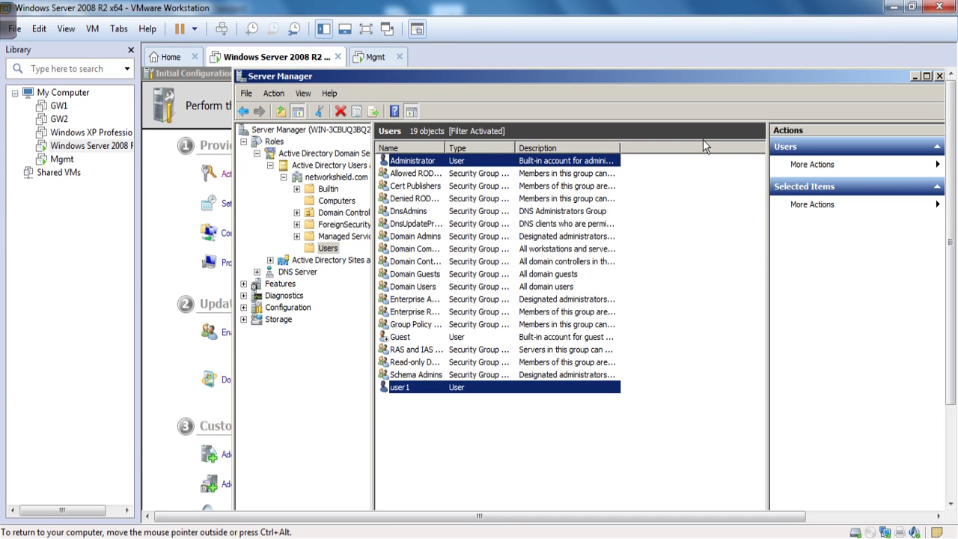
mouse_move(266, 15)
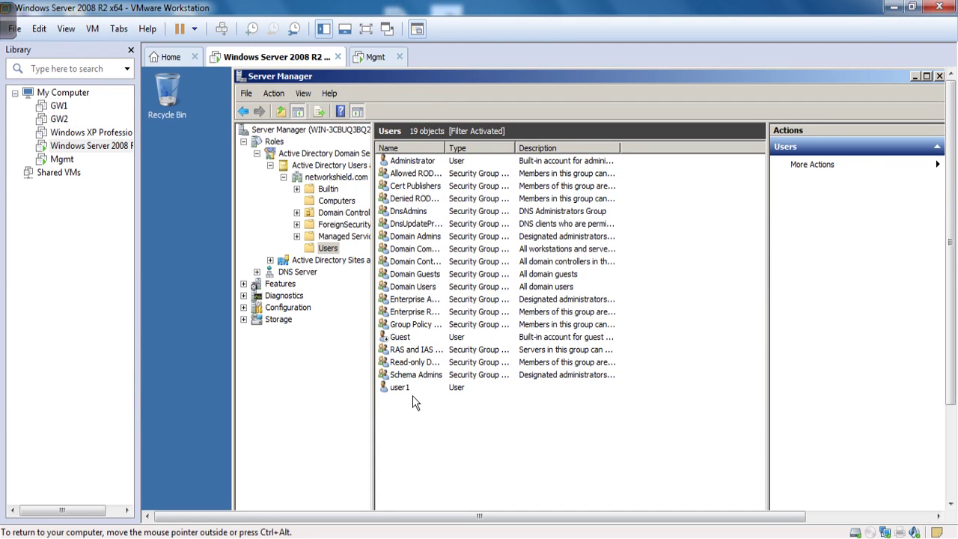
right_click(462, 395)
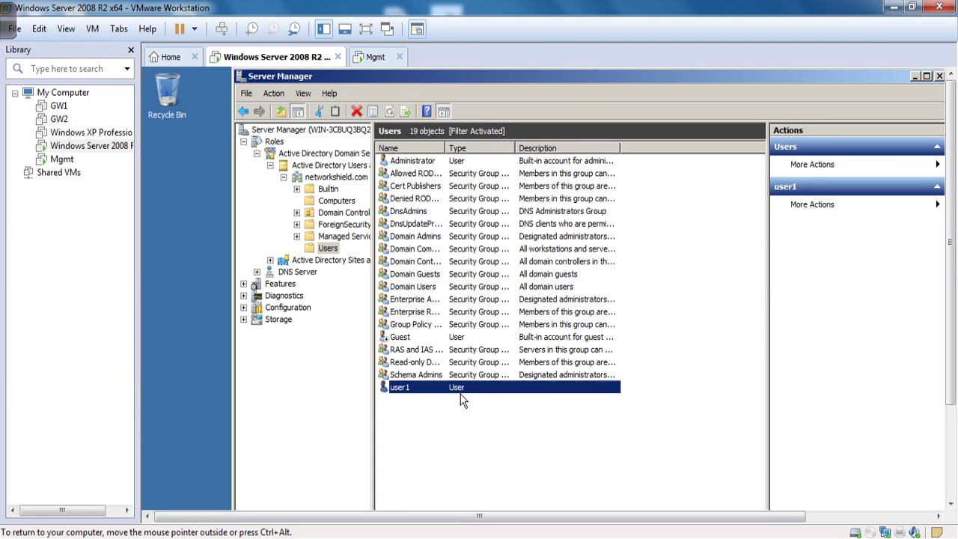
left_click(666, 413)
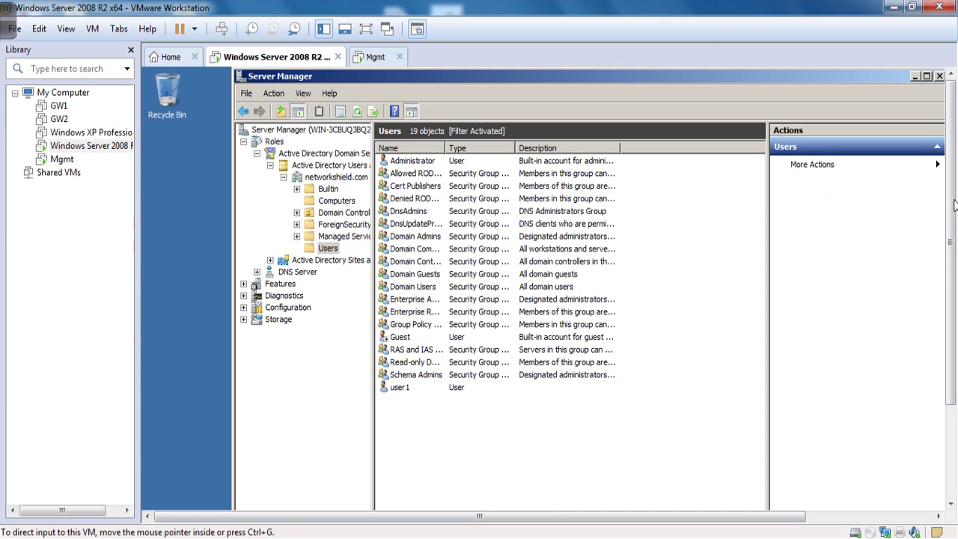
right_click(410, 281)
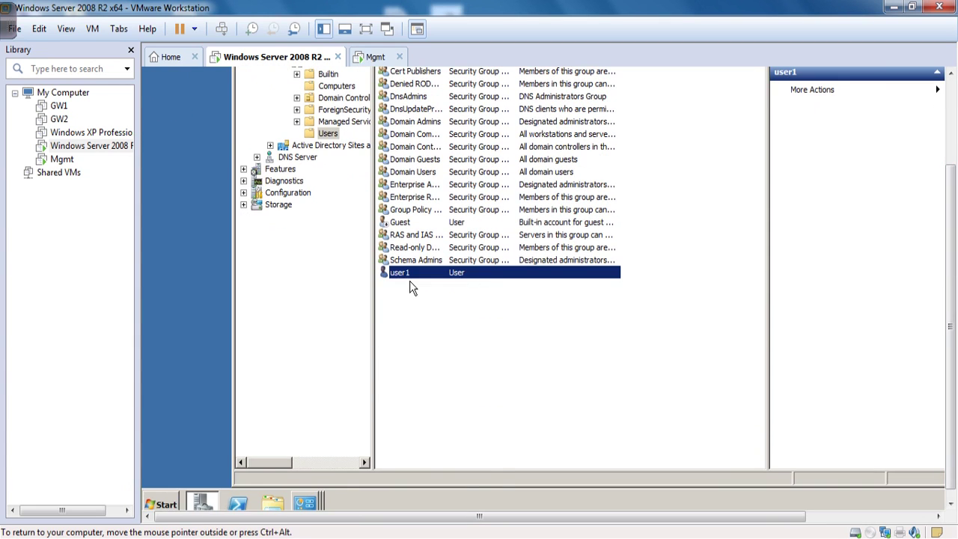
left_click(455, 441)
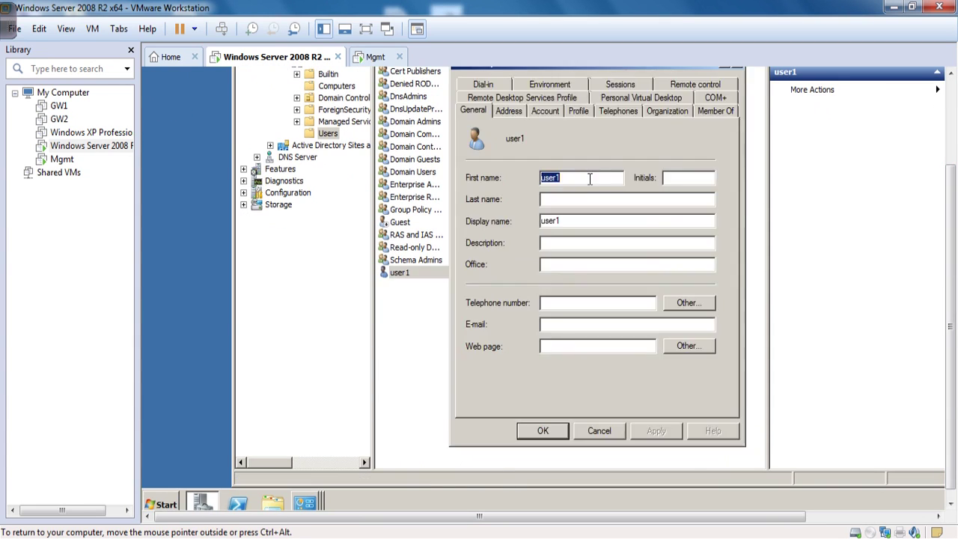
Step: Remove user1 from the Administrators group on the Member Of tab
left_click(725, 116)
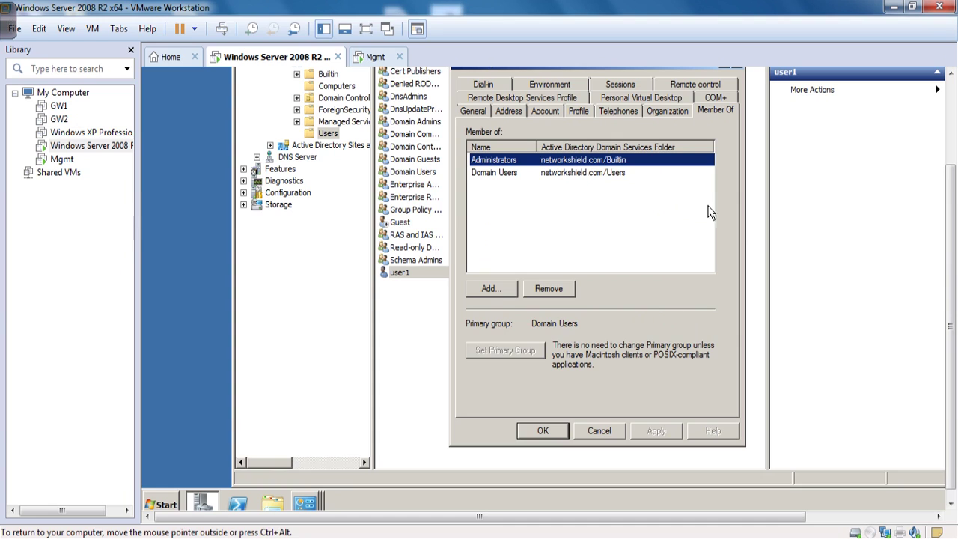
left_click(512, 174)
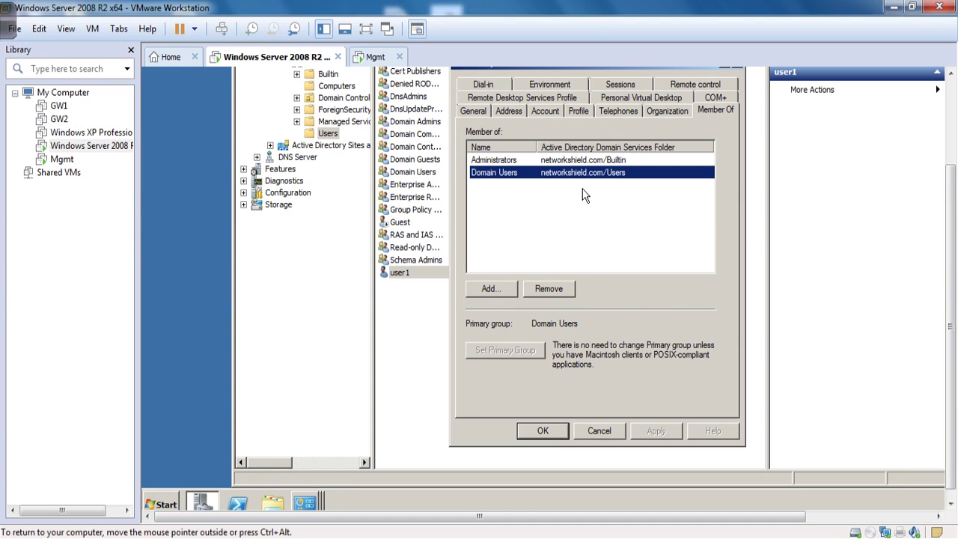
left_click(506, 162)
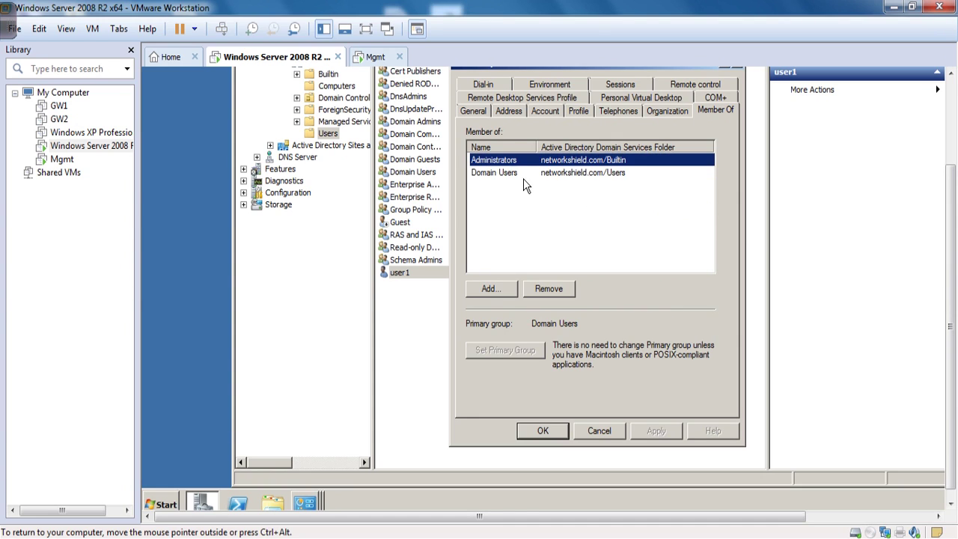
left_click(523, 175)
left_click(522, 165)
left_click(529, 178)
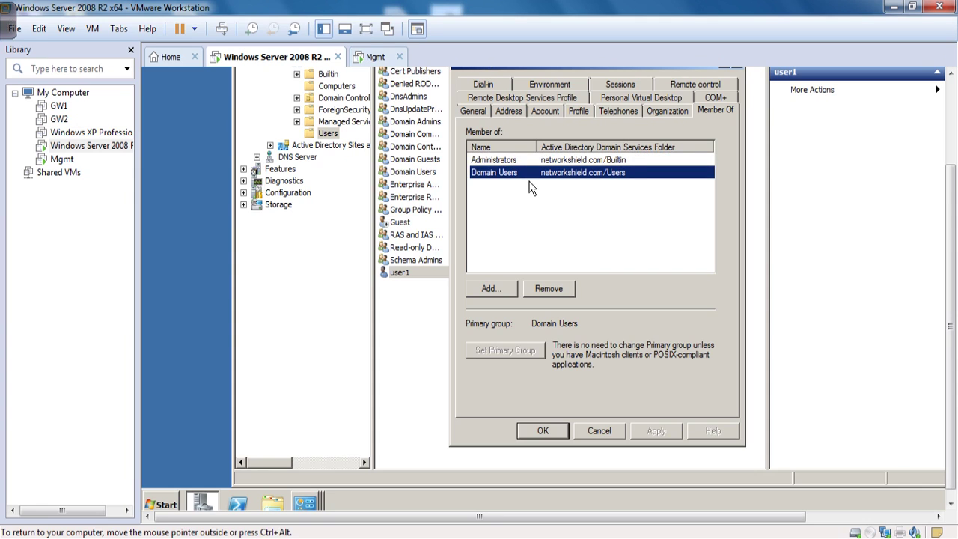
left_click(515, 162)
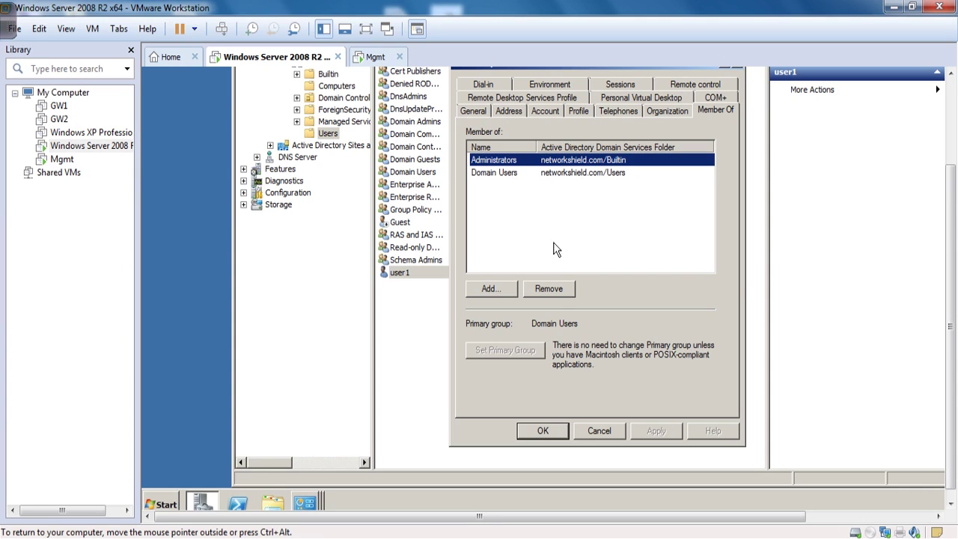
left_click(553, 292)
key("Return")
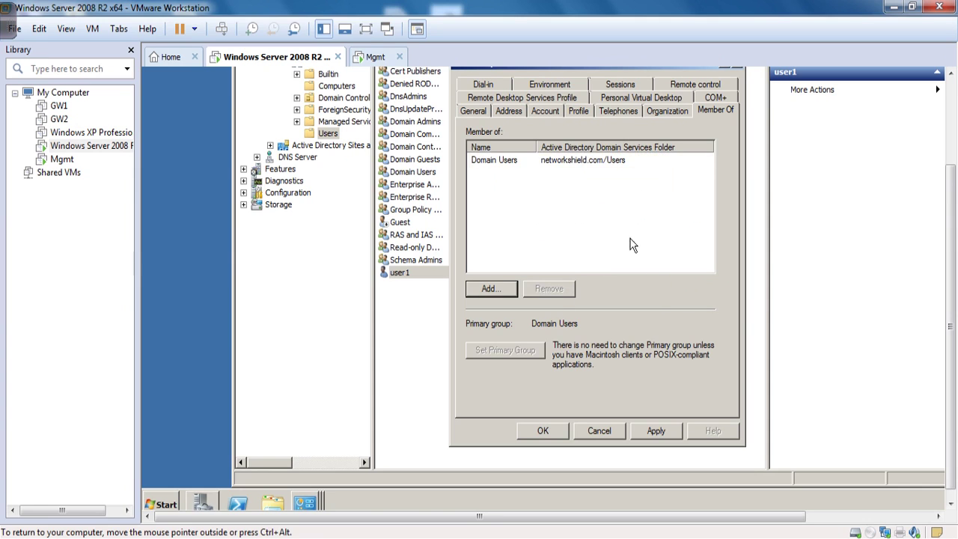
Step: Add user1 back to Administrators by resolving 'admin', then save the properties
left_click(505, 290)
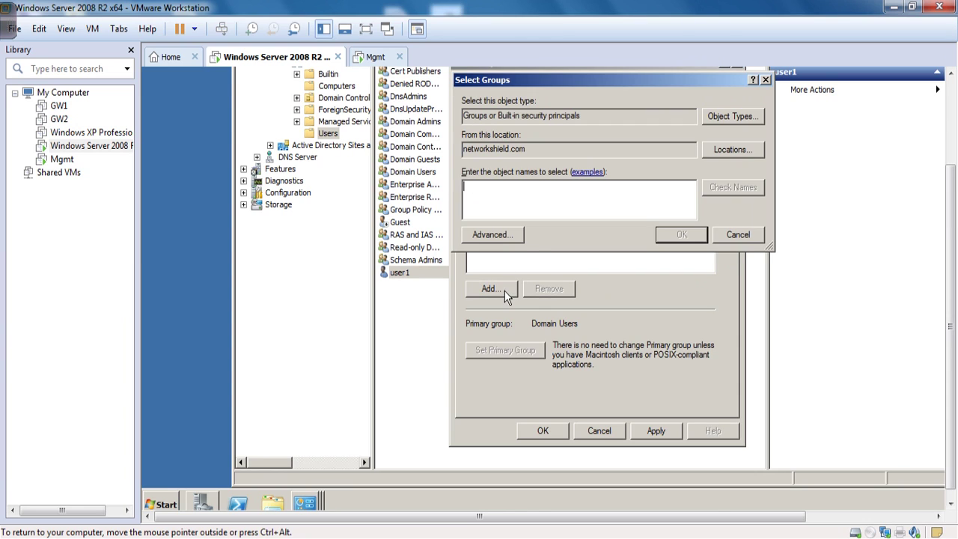
type("a")
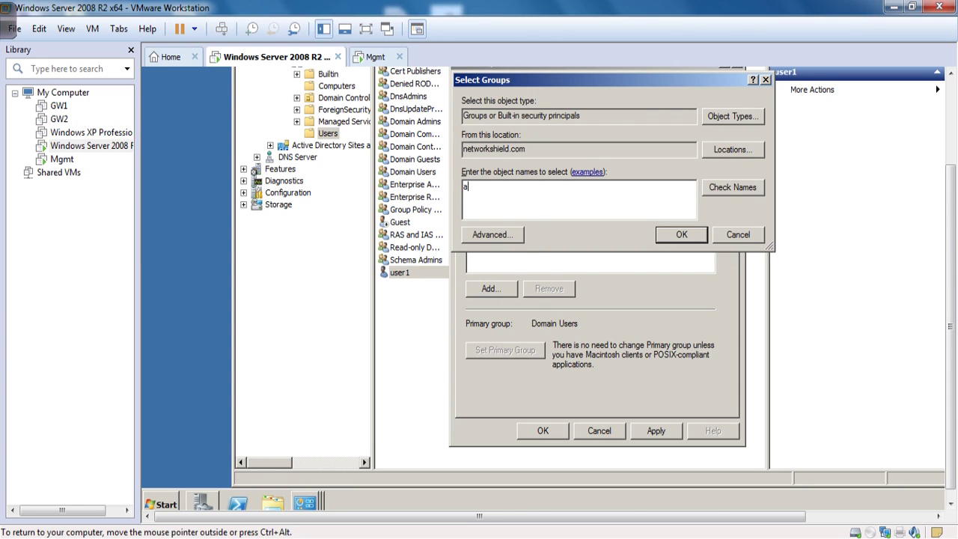
type("dmin")
left_click(738, 193)
double_click(523, 192)
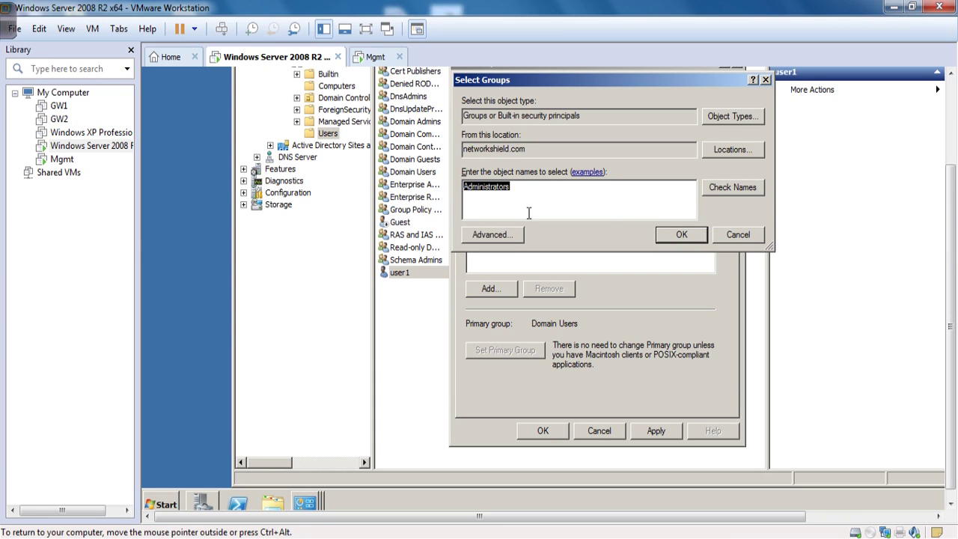
left_click(681, 235)
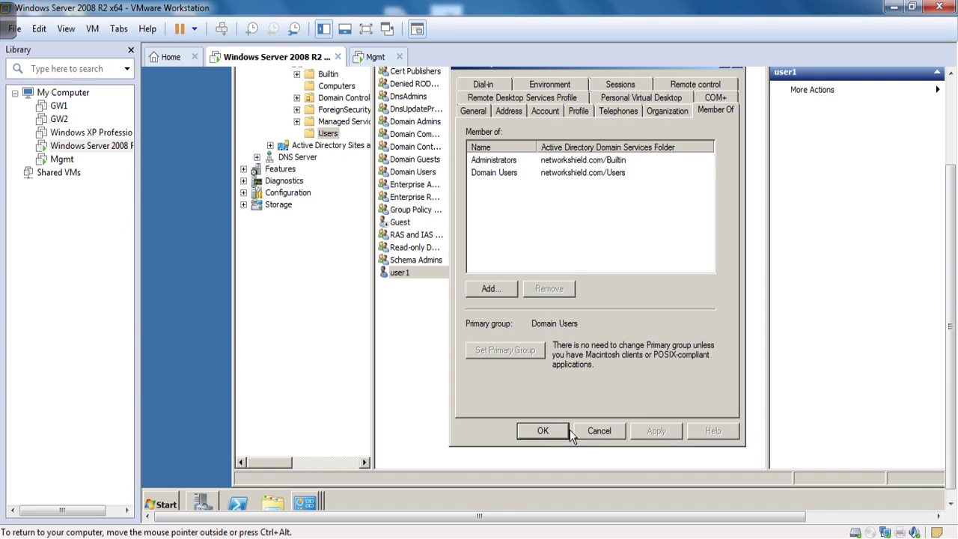
left_click(545, 430)
left_click(380, 315)
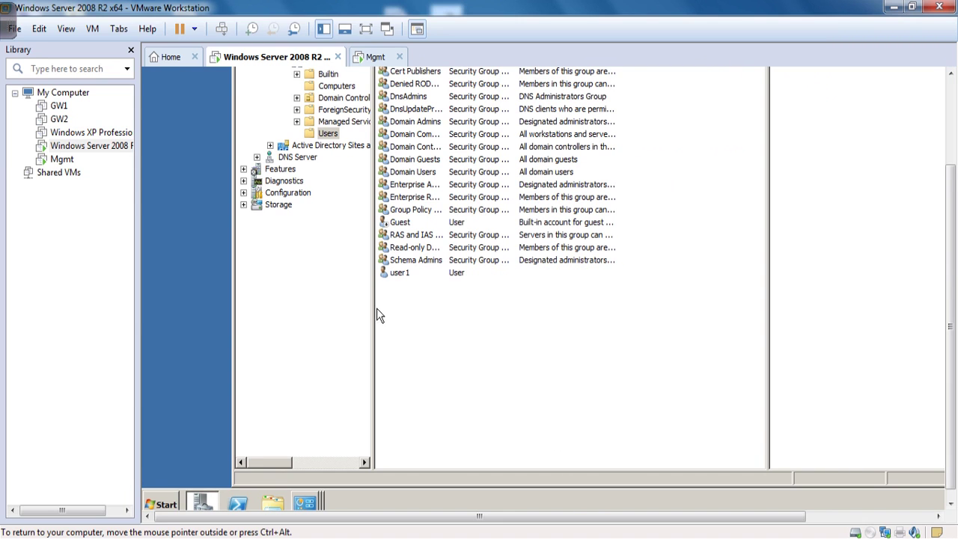
Step: Review the Administrator and user1 rows, then leave the VM for Check Point SmartDashboard
left_click(409, 275)
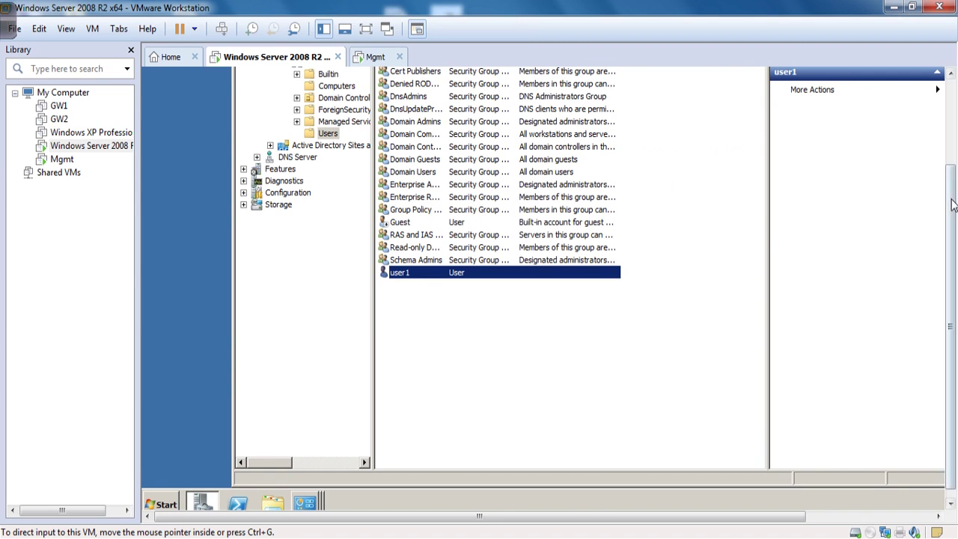
left_click(409, 135)
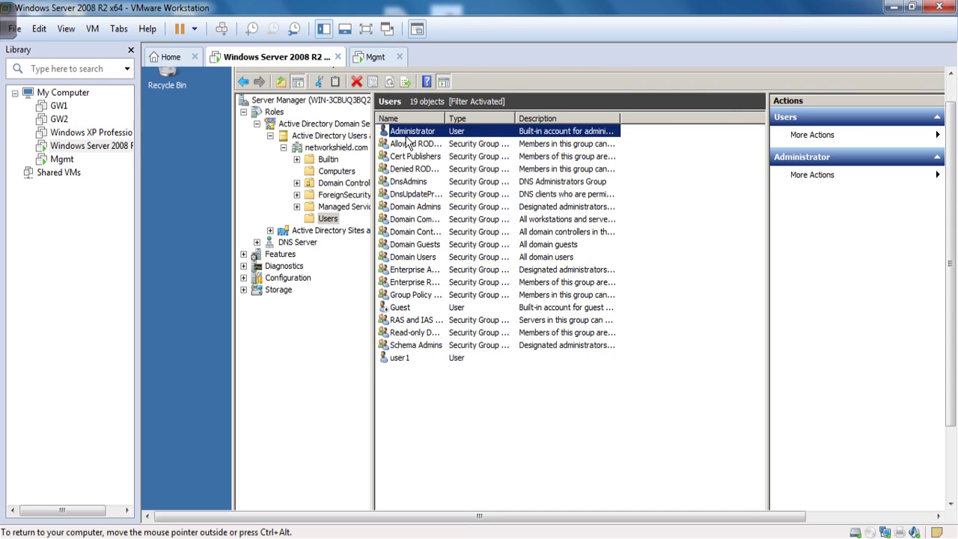
left_click(413, 370)
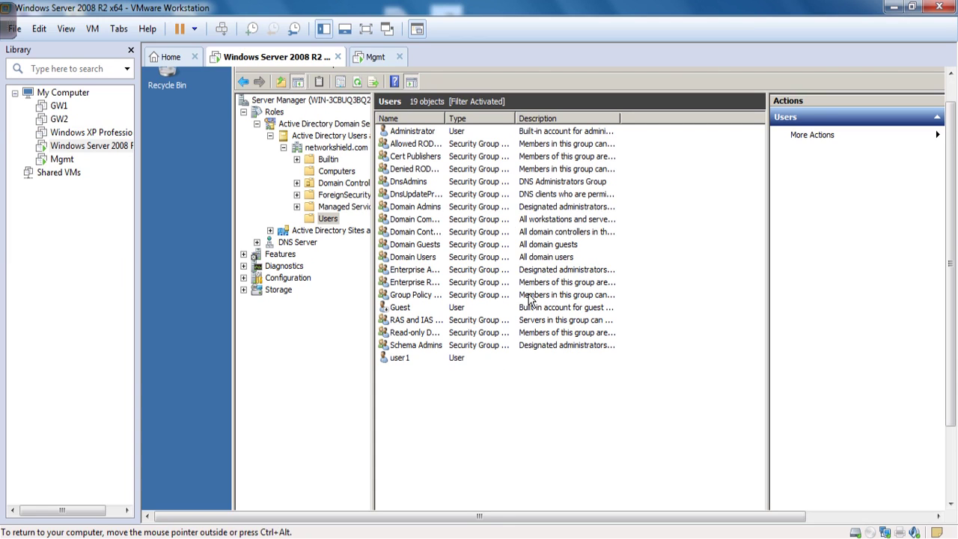
left_click(418, 137)
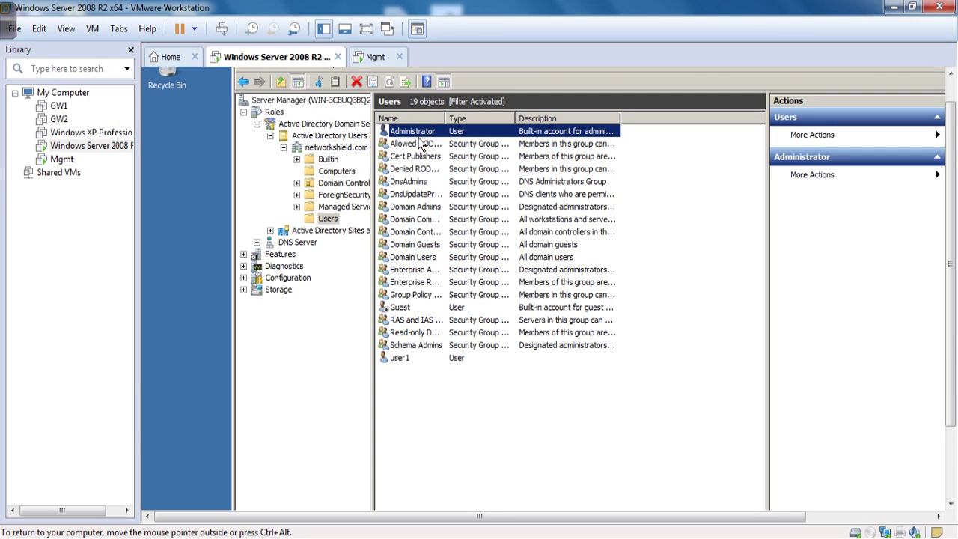
left_click(416, 361)
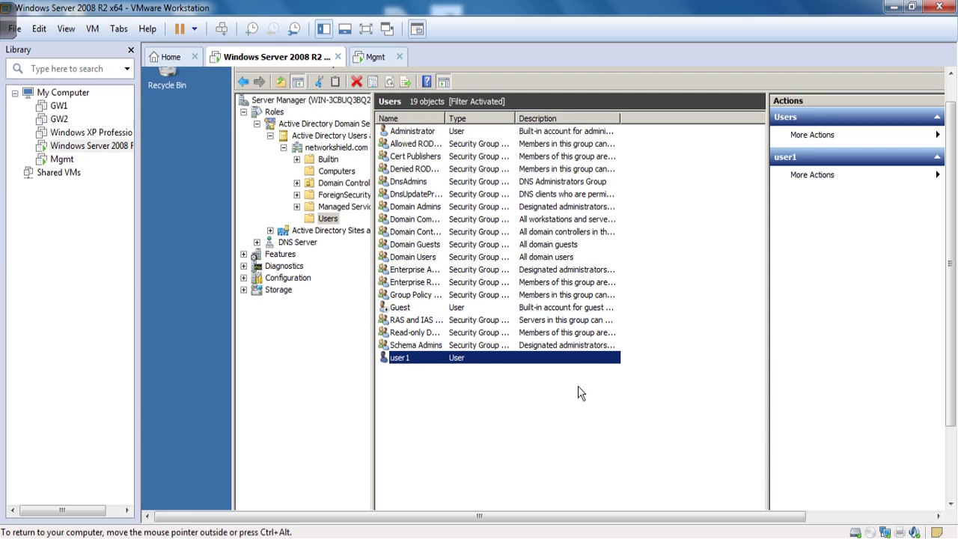
key("ctrl+alt")
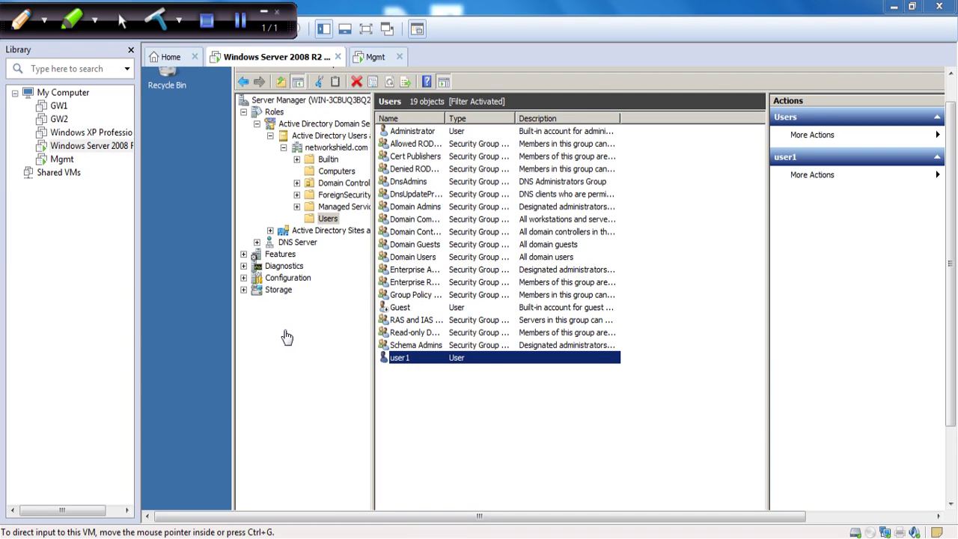
key("alt+Tab")
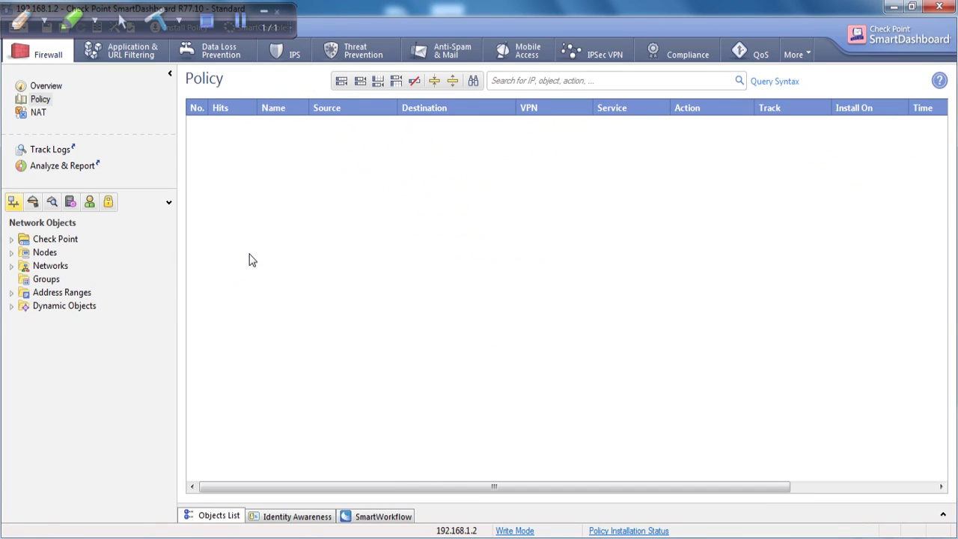
Step: Expand the NetworkShield_Services LDAP tree to com/networkshield and add a new top rule dropping any traffic
left_click(12, 306)
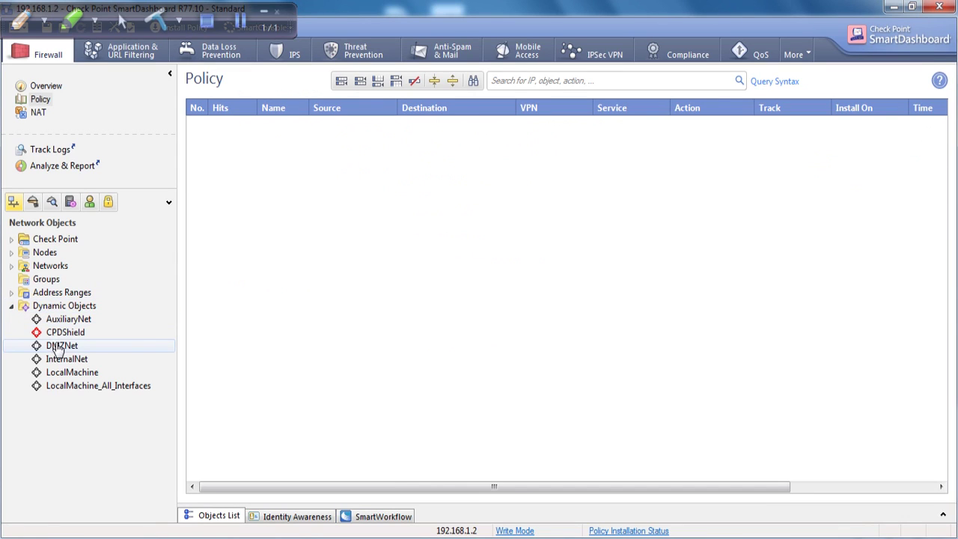
double_click(25, 292)
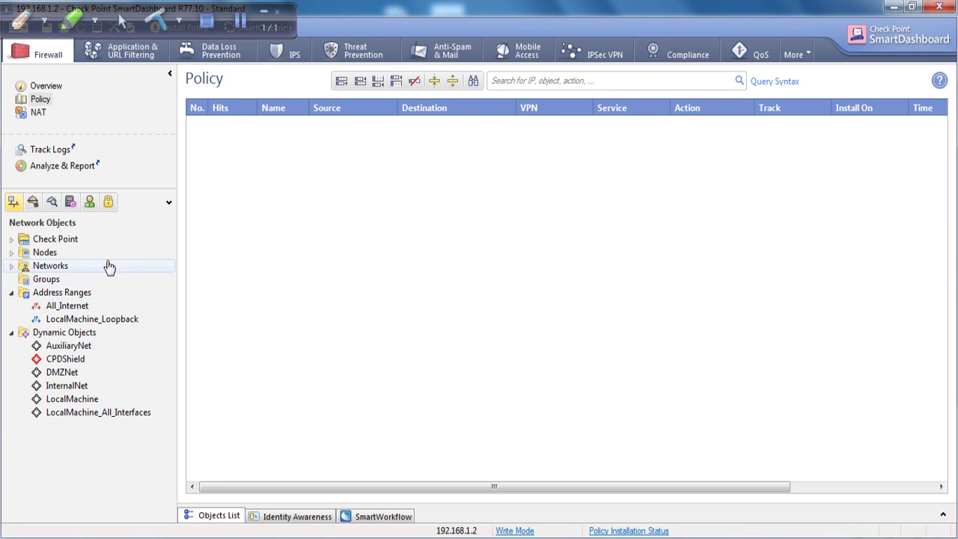
left_click(87, 203)
left_click(70, 202)
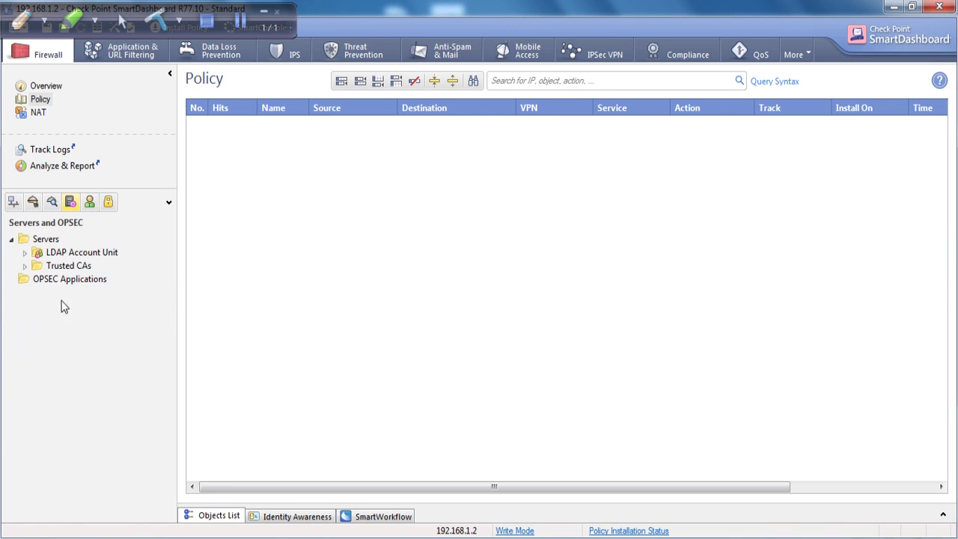
left_click(89, 204)
double_click(78, 373)
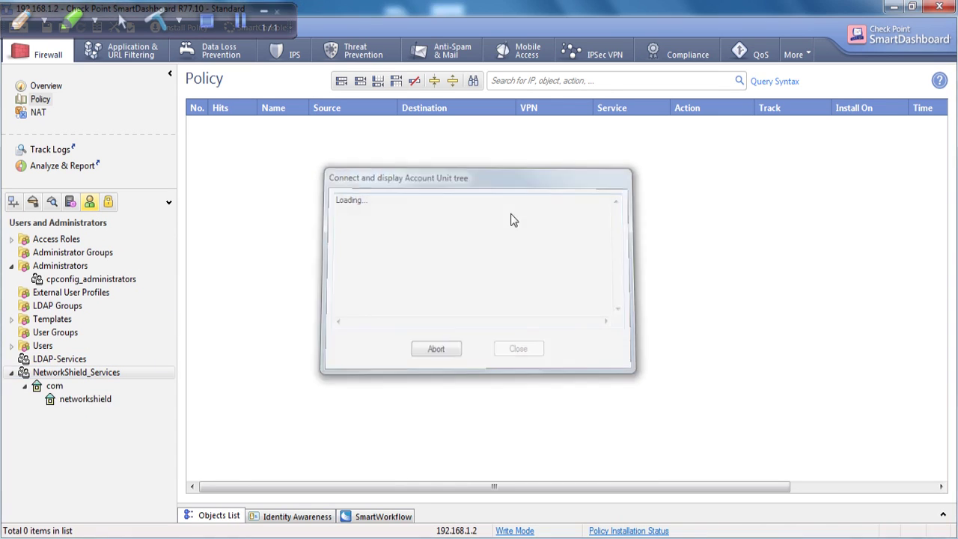
left_click(84, 402)
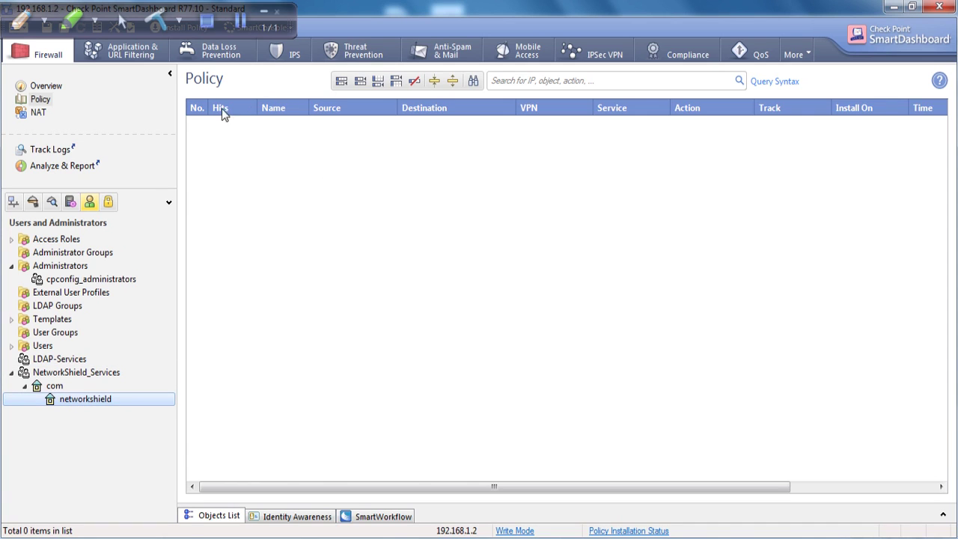
left_click(378, 80)
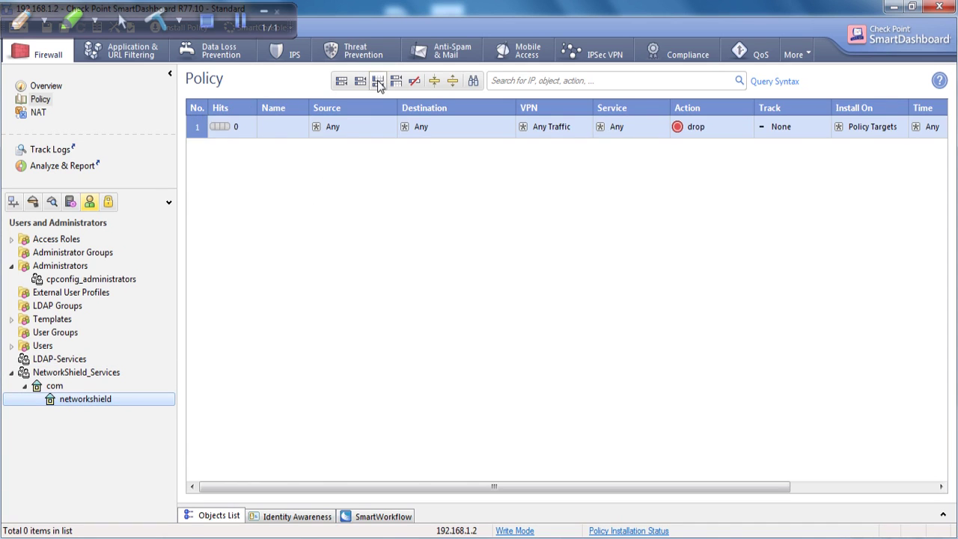
Step: Name policy rule 1 'LDAP Testing'
double_click(269, 127)
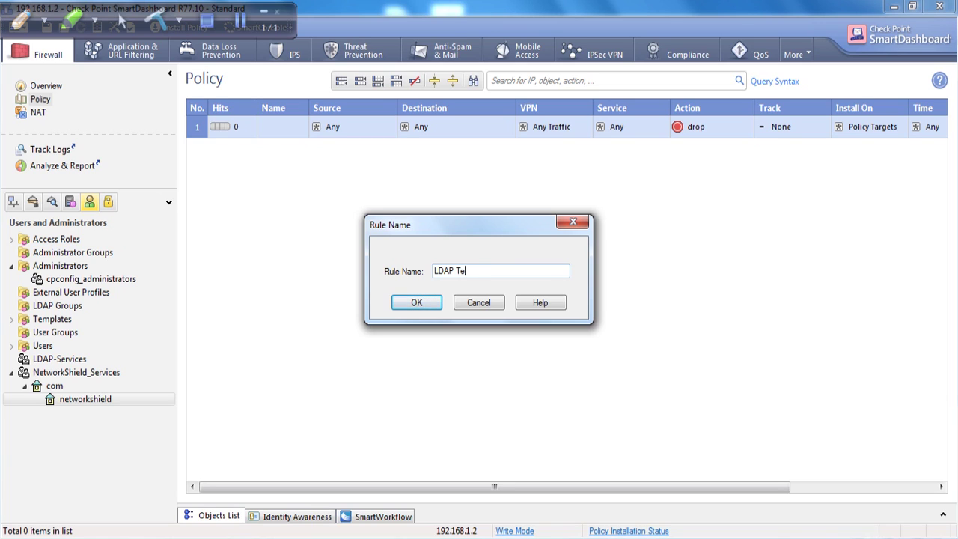
left_click(434, 302)
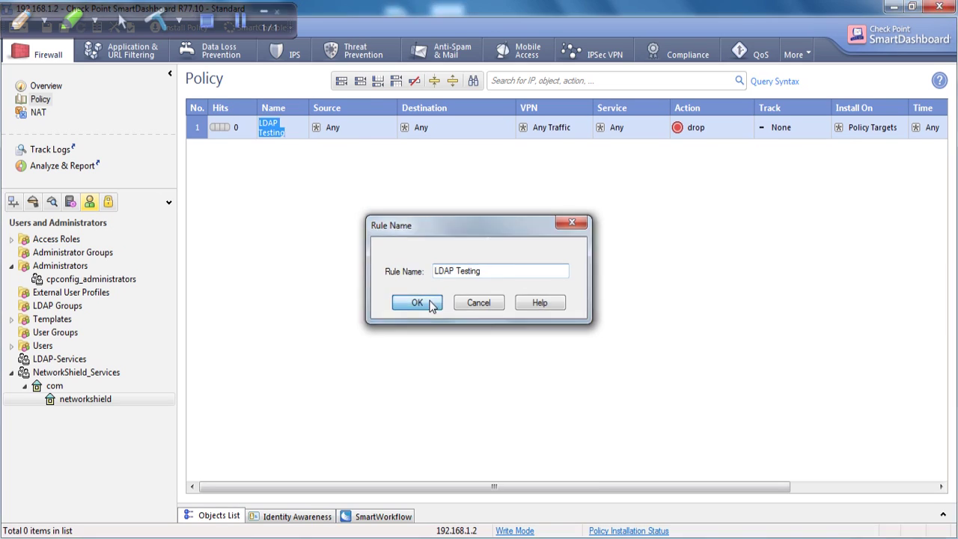
right_click(352, 124)
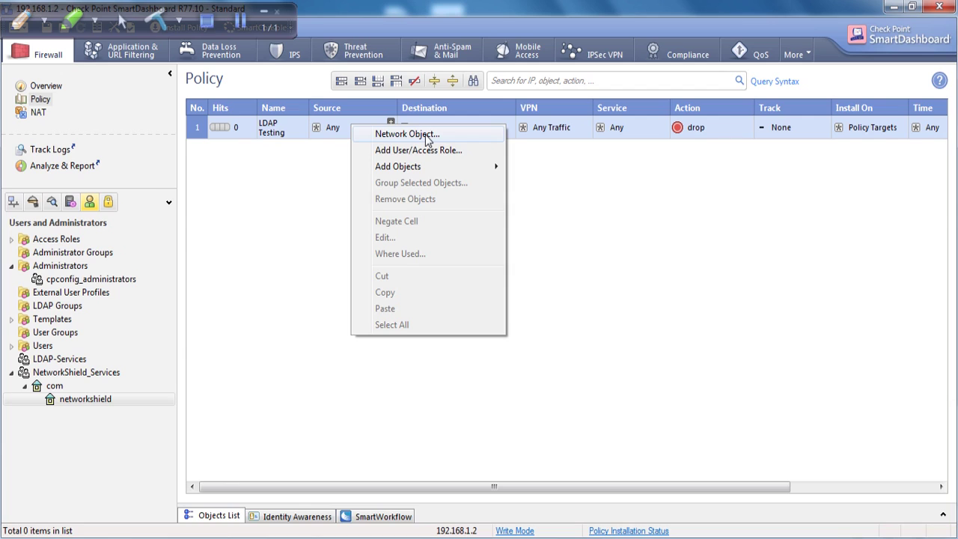
Step: Create a new access role for the rule's source, limited to the AD_Server network
mouse_move(432, 167)
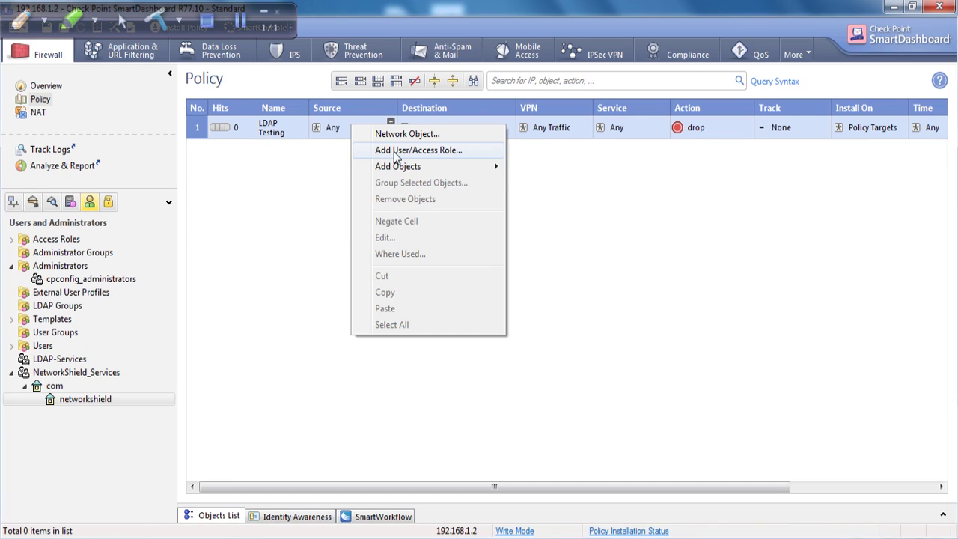
left_click(398, 151)
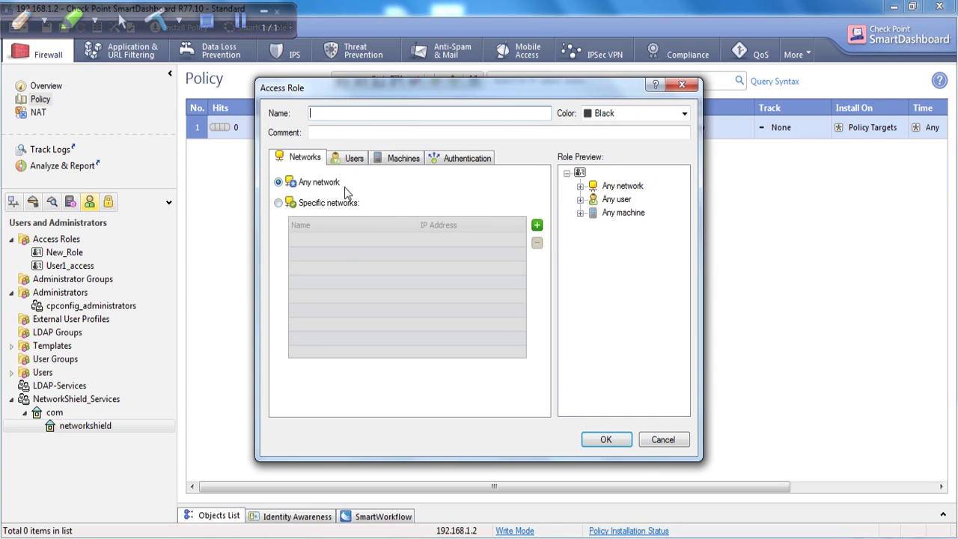
left_click(282, 207)
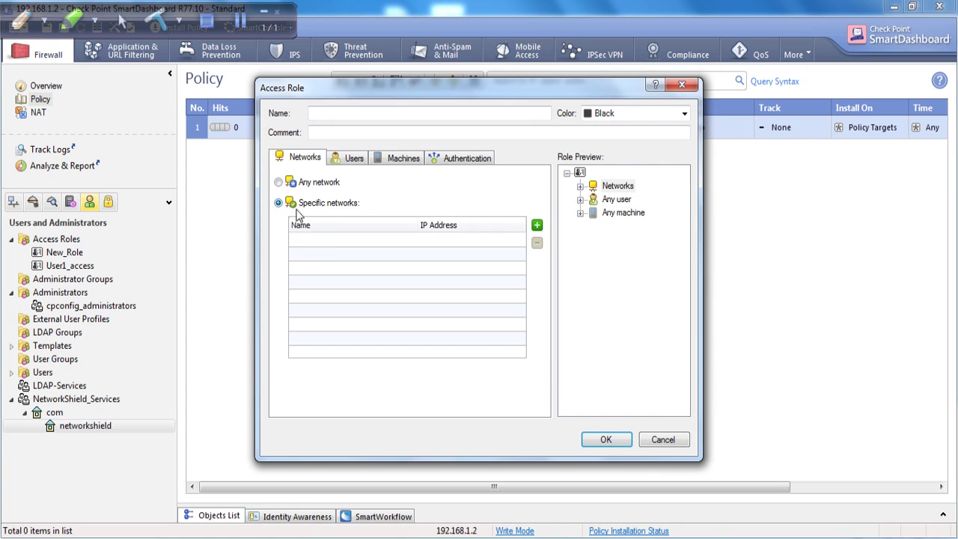
left_click(537, 225)
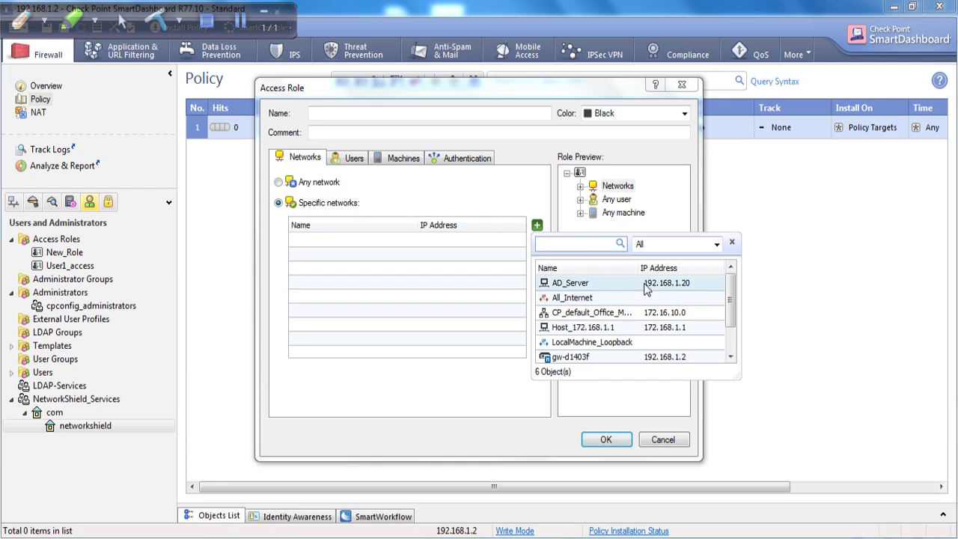
left_click(647, 289)
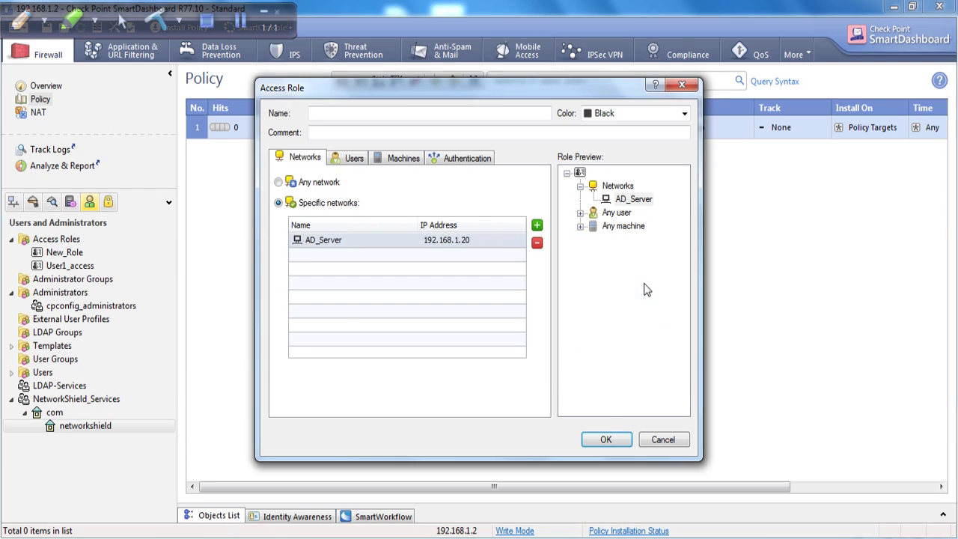
Step: Restrict the access role's users to the directory user user1
left_click(355, 158)
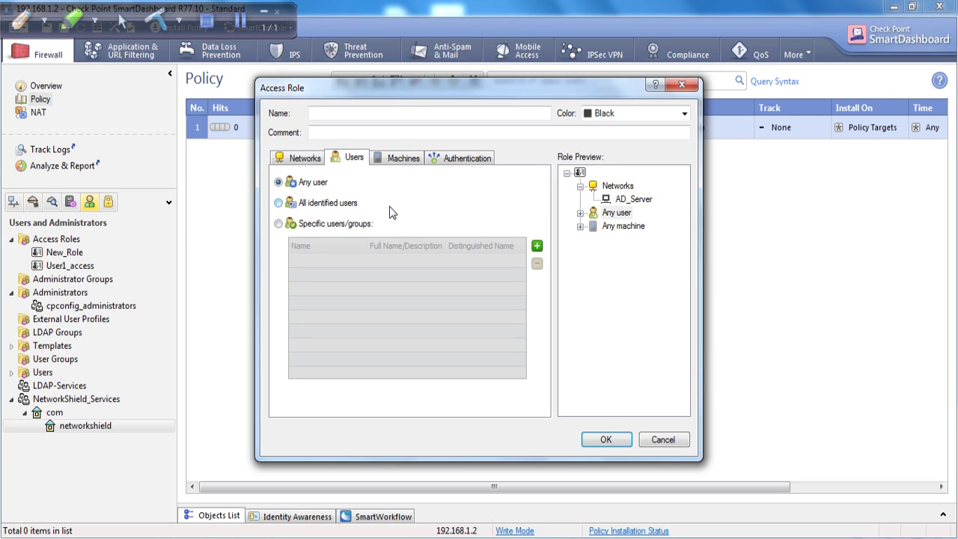
left_click(307, 163)
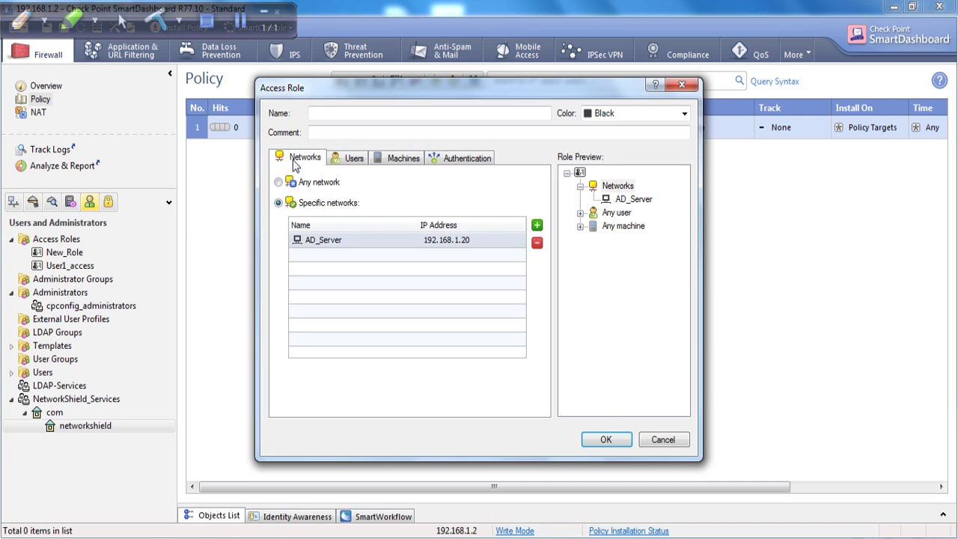
left_click(342, 163)
left_click(279, 224)
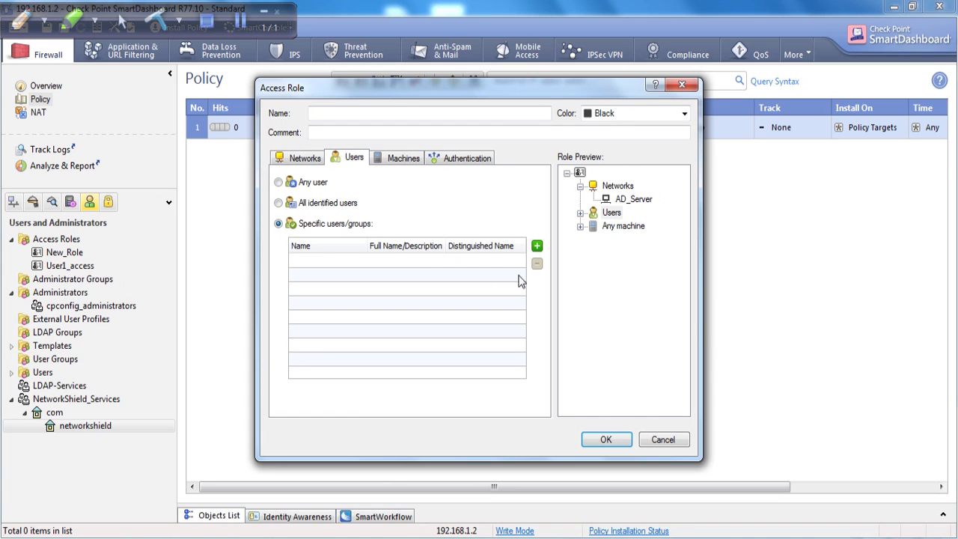
left_click(536, 247)
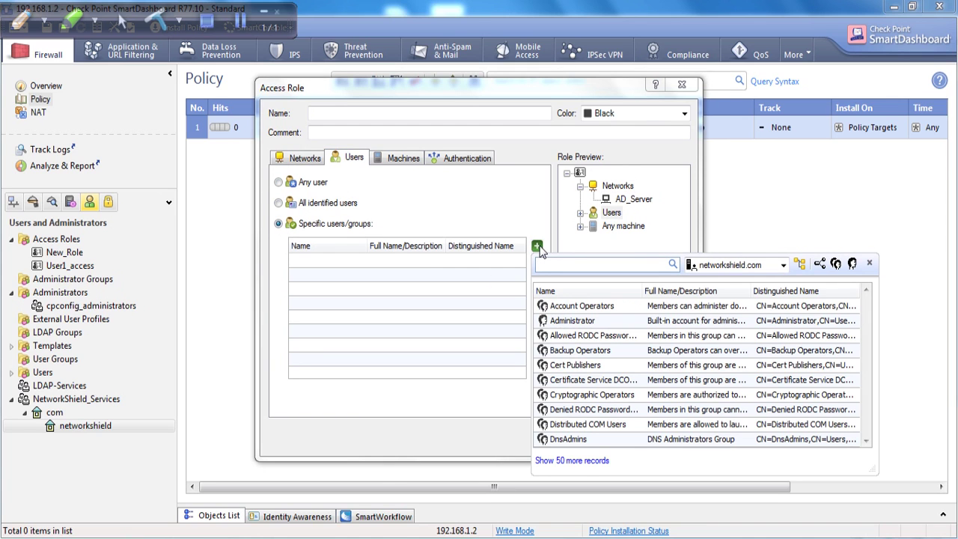
type("user")
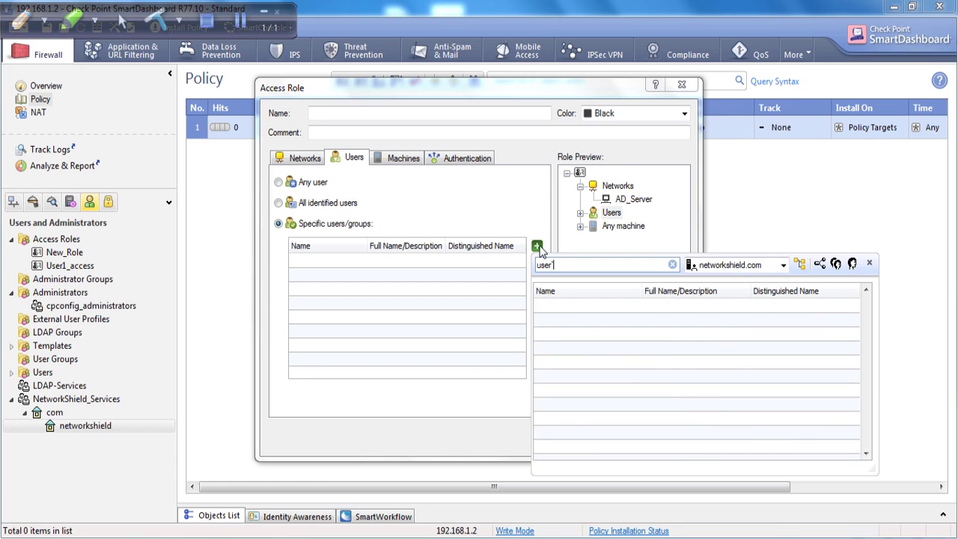
type("1")
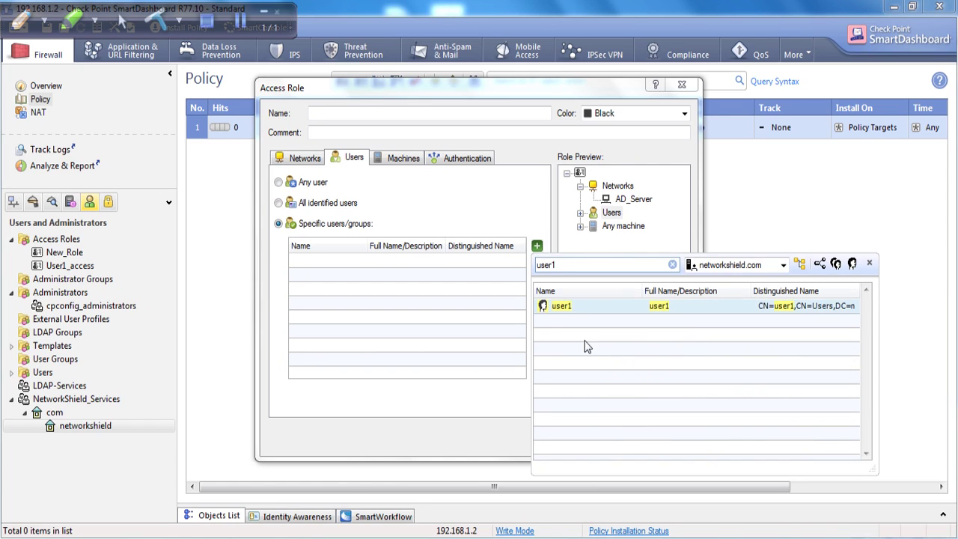
double_click(558, 307)
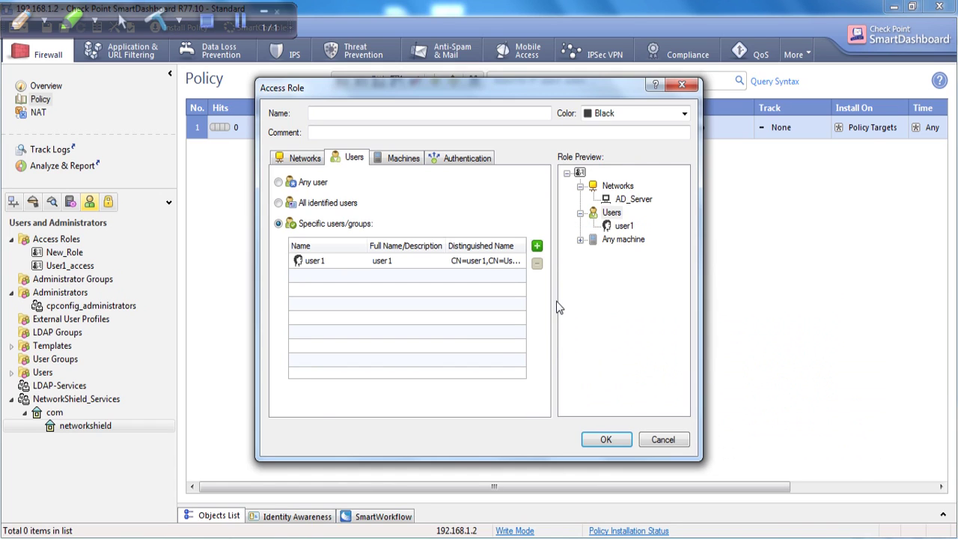
Step: Set the access role's machines to Specific, then switch to the Windows Server VM
left_click(405, 160)
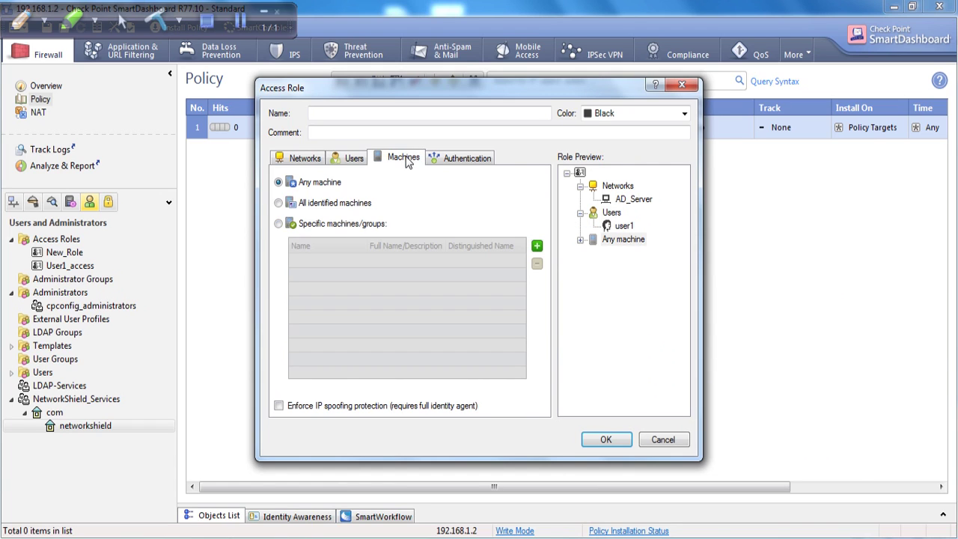
left_click(278, 224)
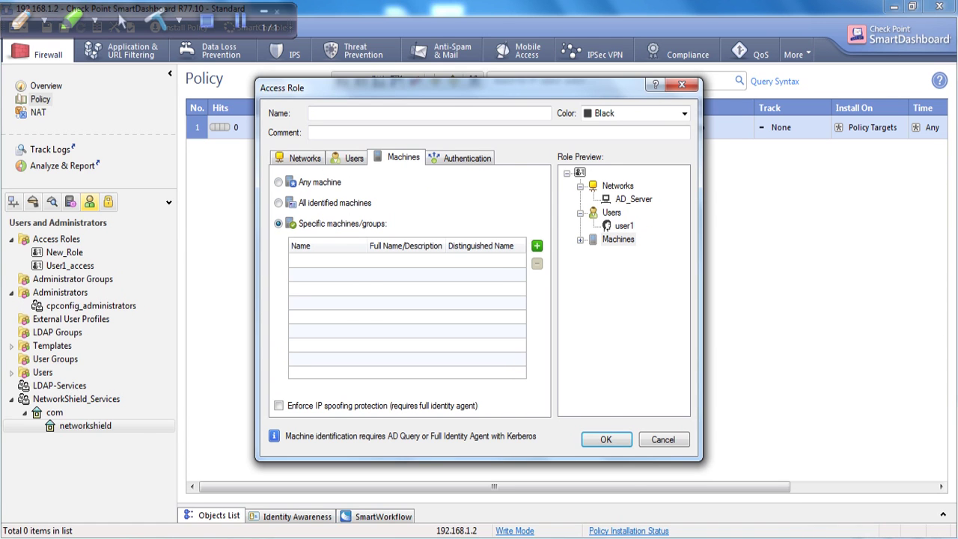
mouse_move(395, 530)
left_click(366, 457)
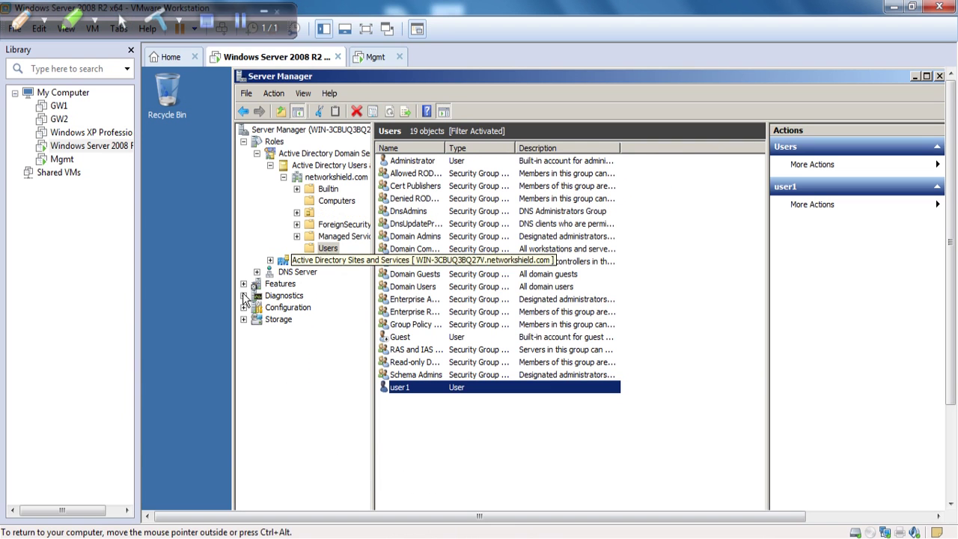
Step: Make the Windows Server VM full screen and bring up System properties with Win+Pause
left_click(368, 28)
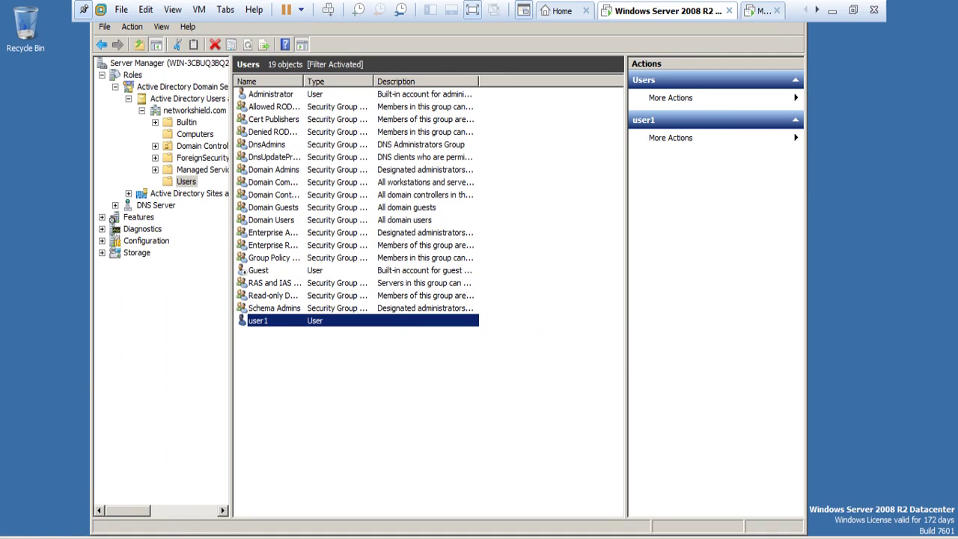
key("super")
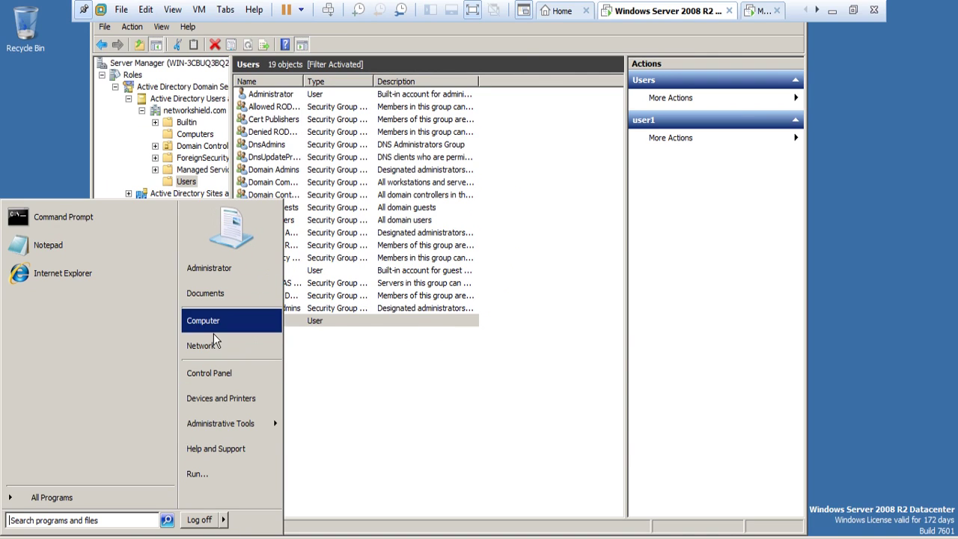
right_click(212, 329)
key("Escape")
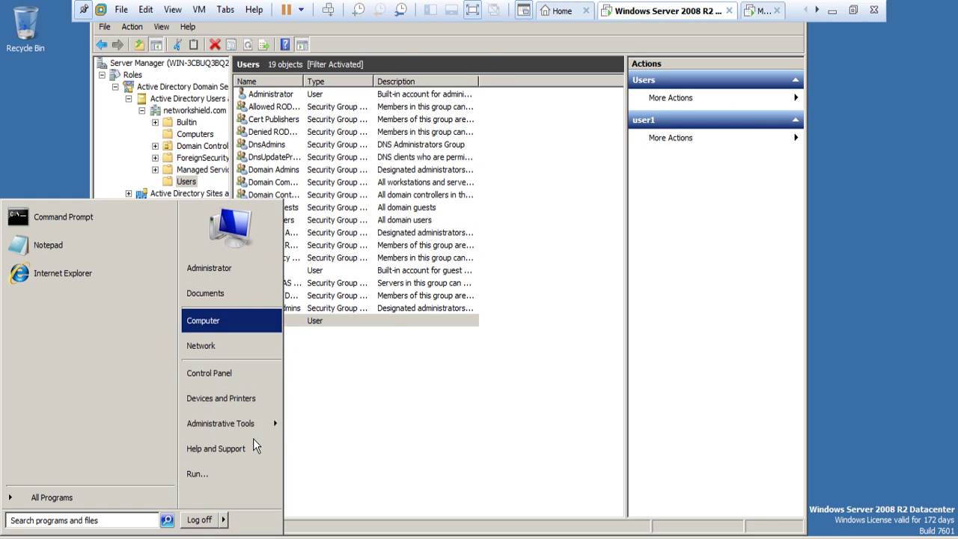
mouse_move(253, 440)
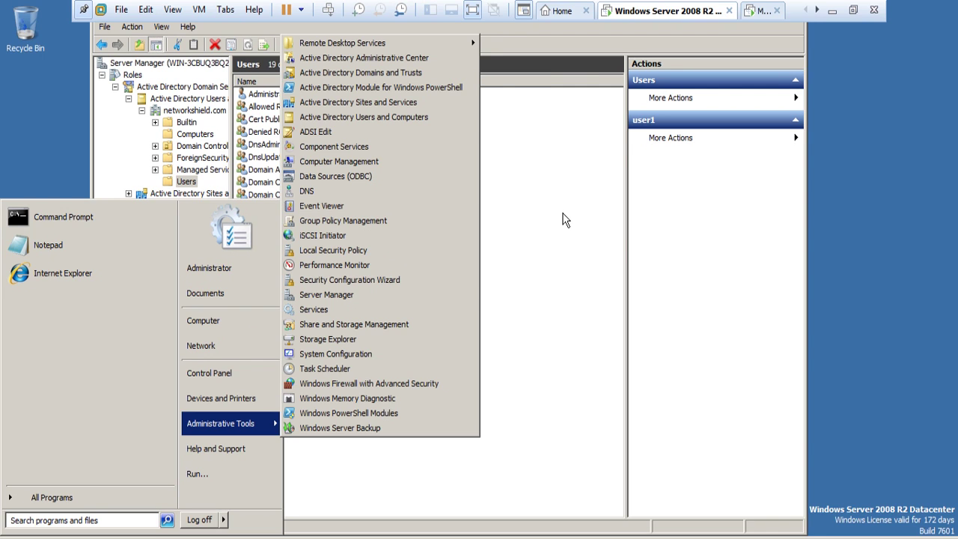
key("super+Pause")
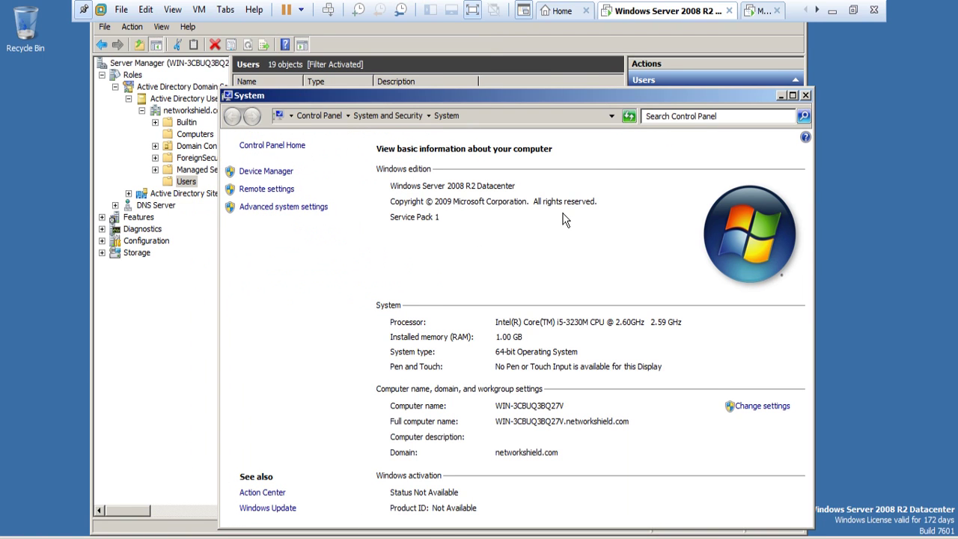
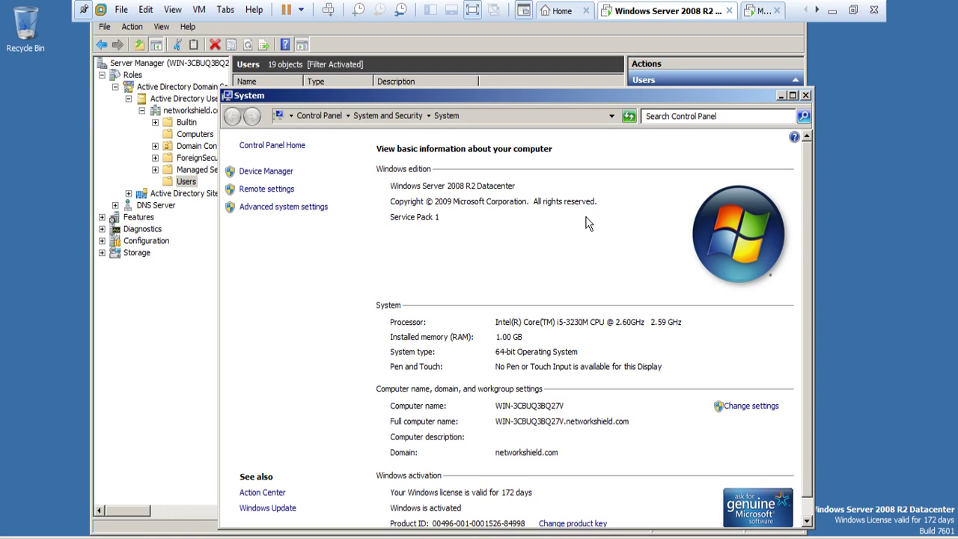
Step: Add machine WIN-3CBUQ3BQ27V to the access role and review its Networks, Users and Machines tabs
left_click(831, 11)
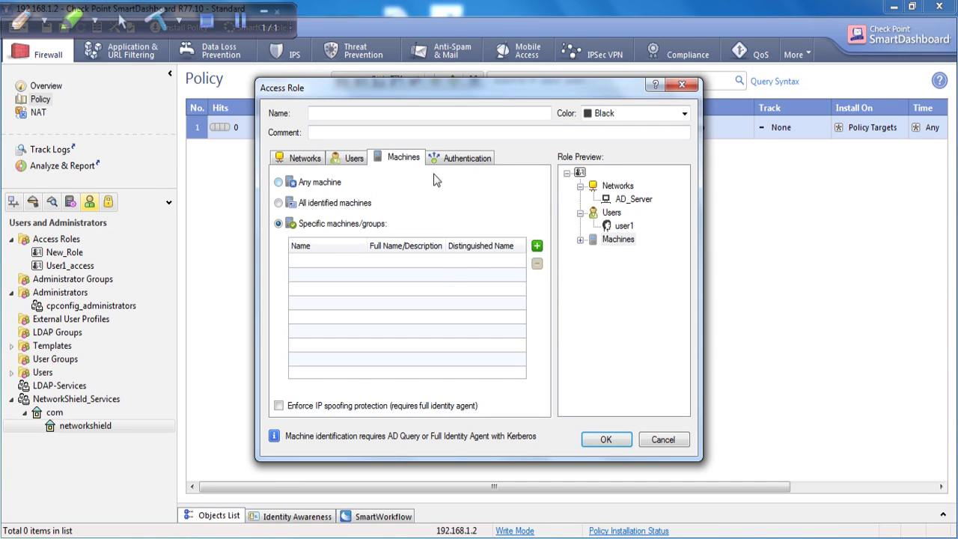
left_click(537, 246)
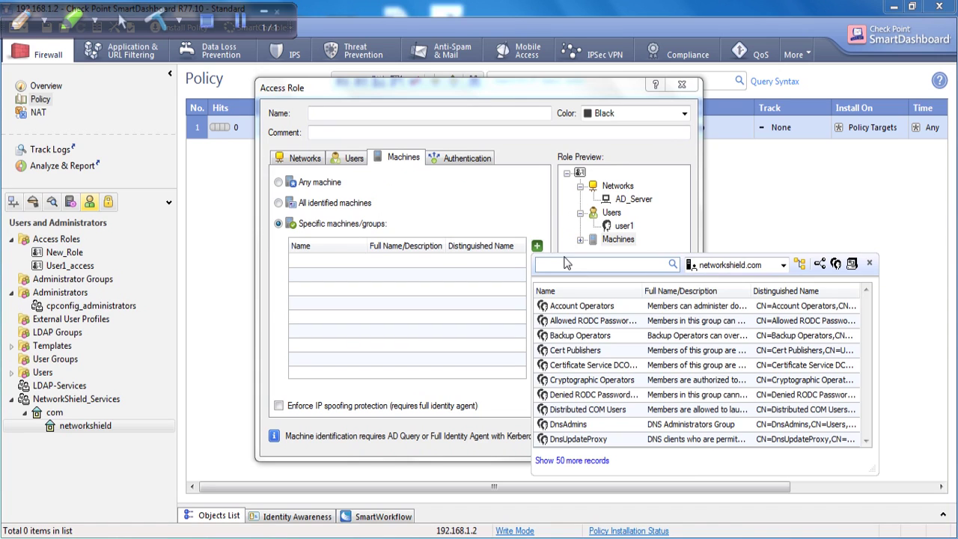
type("27v")
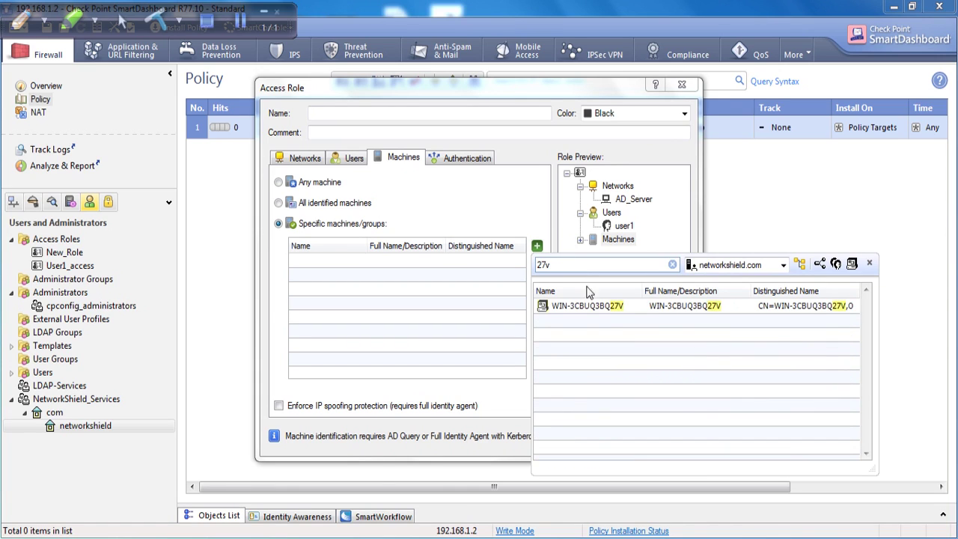
left_click(593, 313)
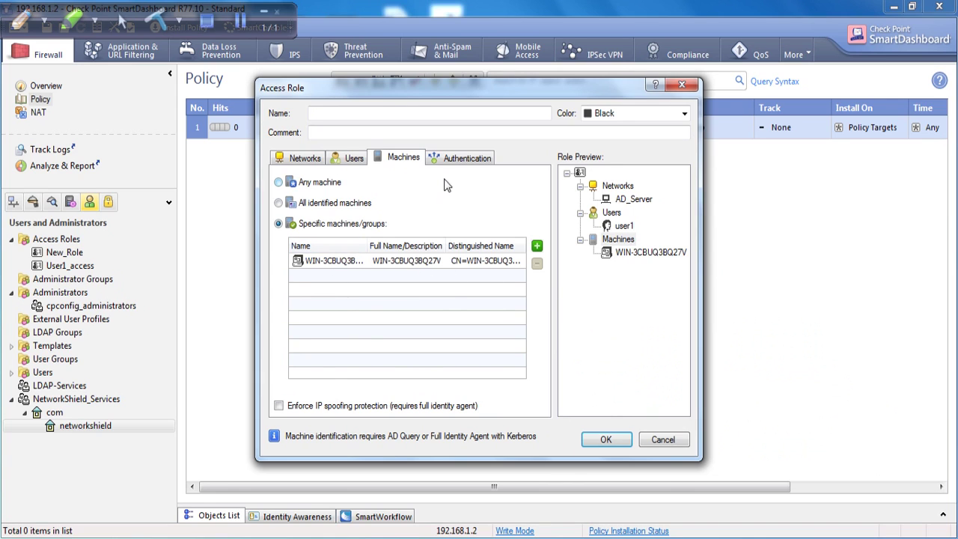
left_click(455, 158)
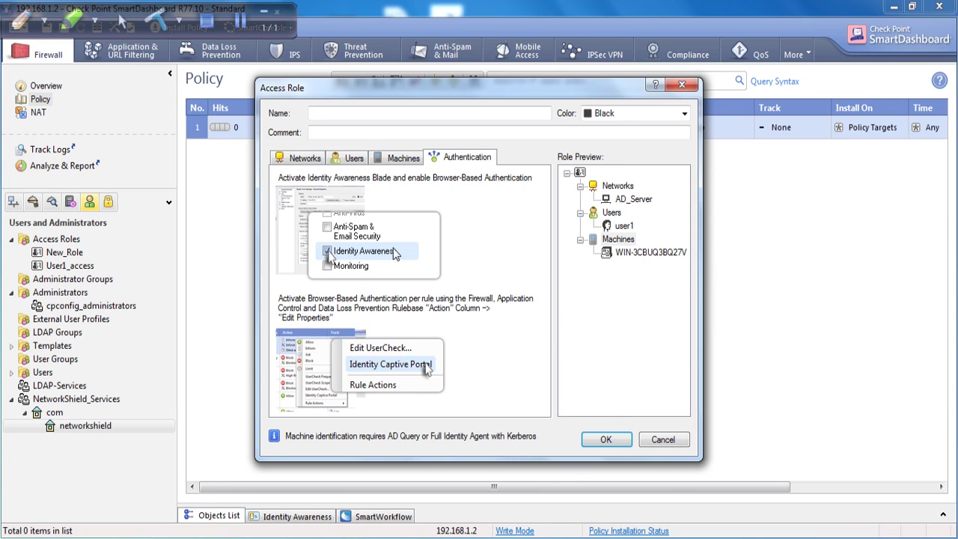
left_click(399, 159)
left_click(459, 160)
left_click(404, 164)
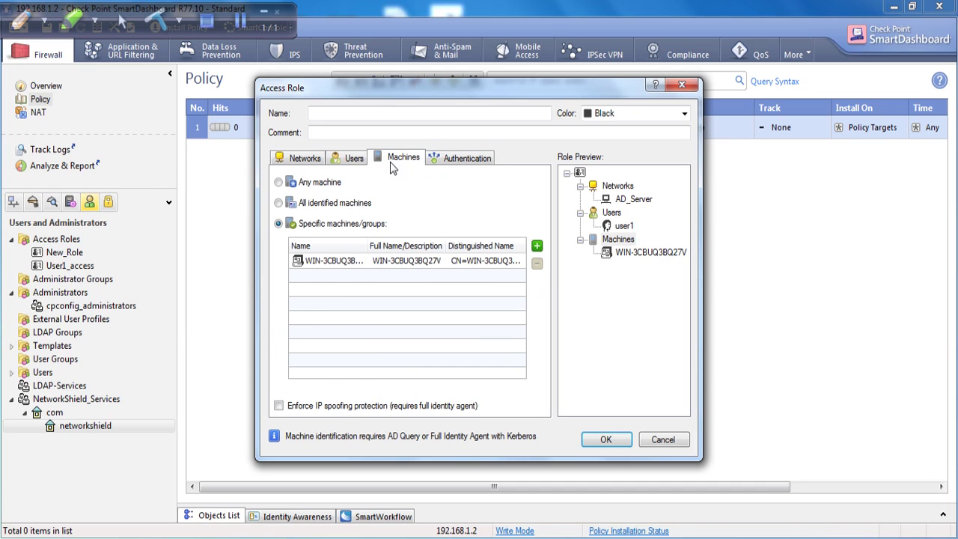
left_click(349, 164)
left_click(305, 158)
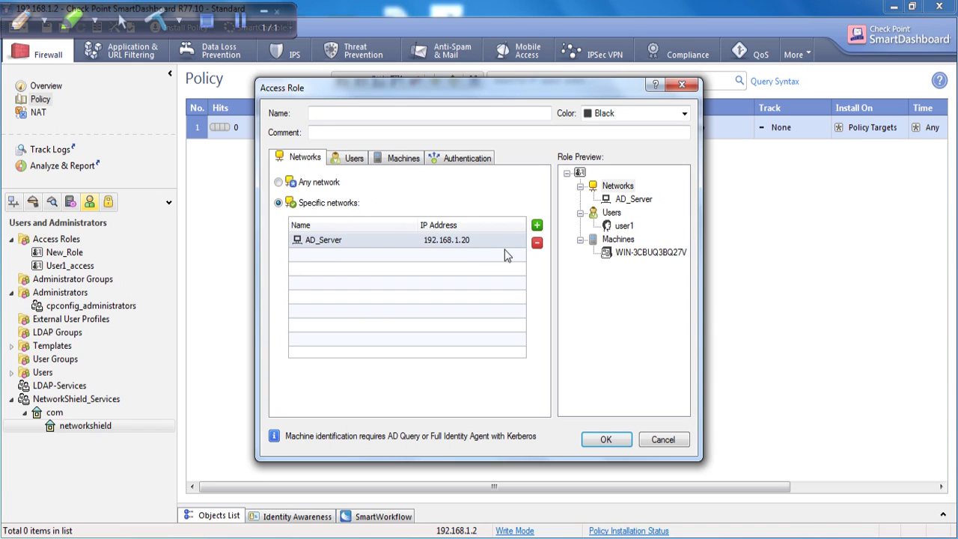
Step: Name the access role Ldatp_testing, replacing the space with an underscore, and save it
left_click(619, 441)
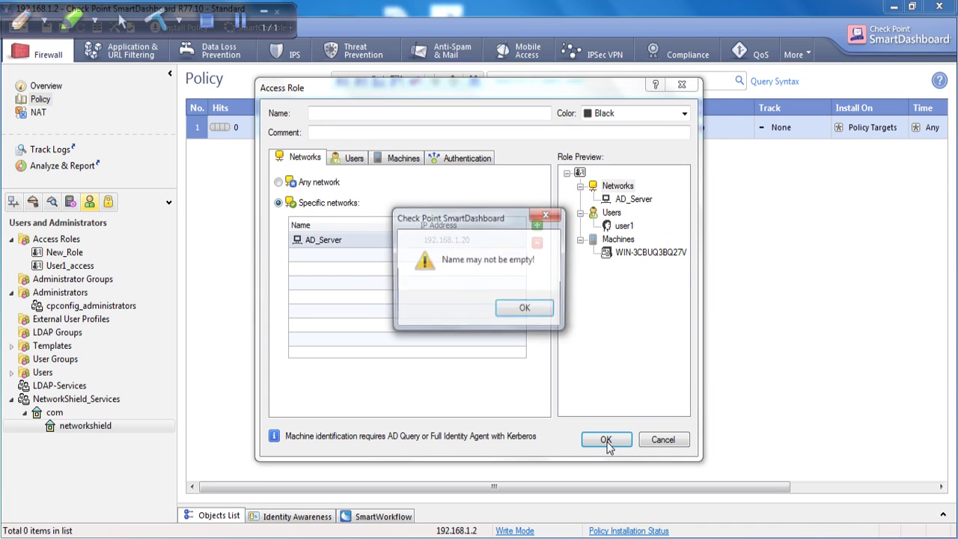
left_click(520, 314)
left_click(359, 122)
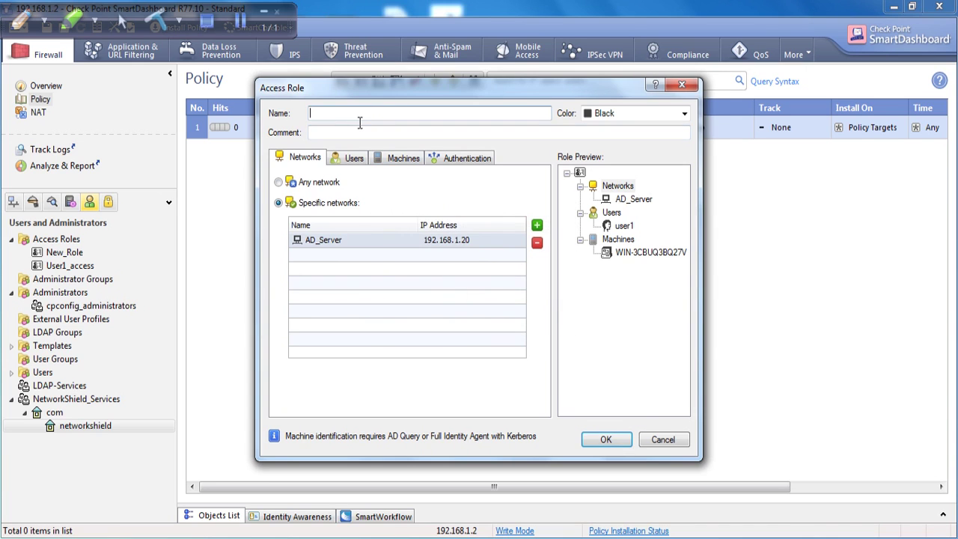
type("Ldatp testing")
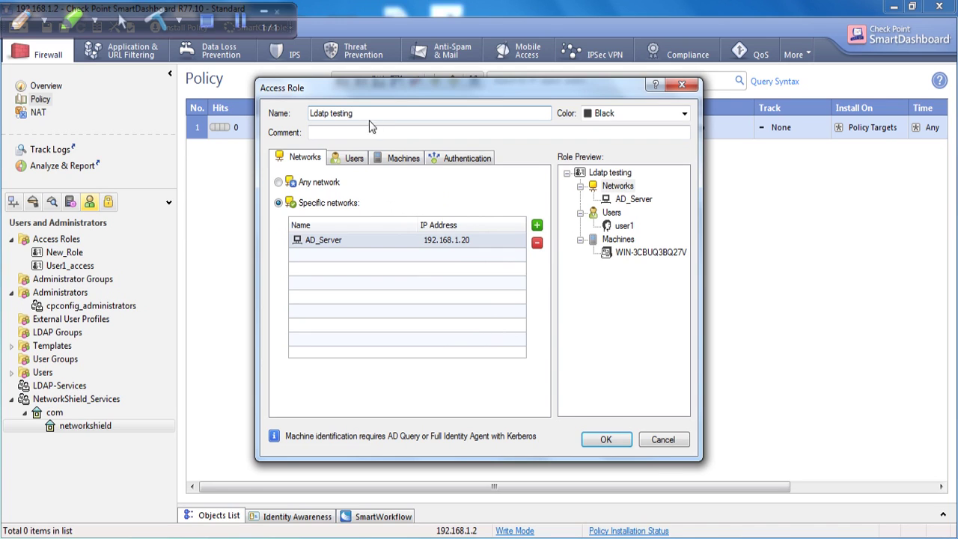
left_click(621, 446)
left_click(527, 309)
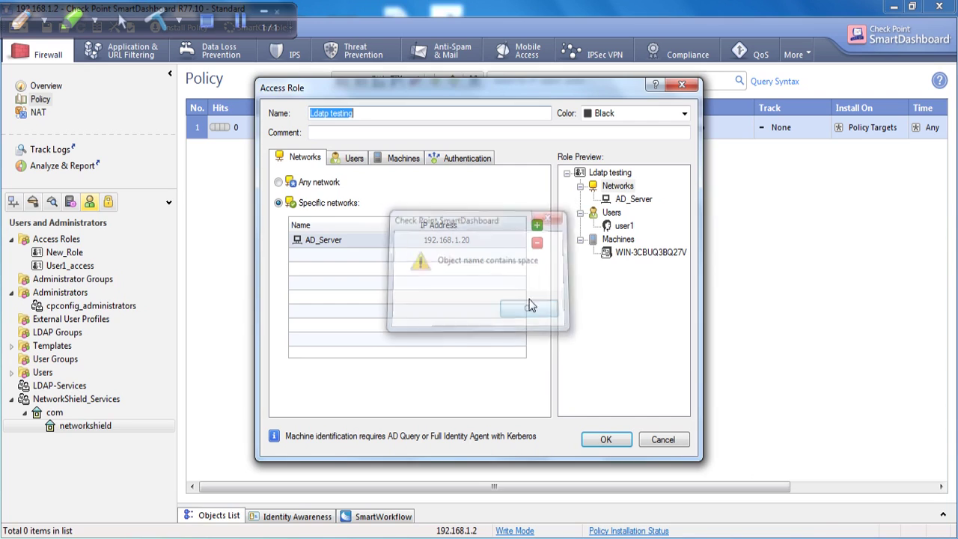
left_click(335, 115)
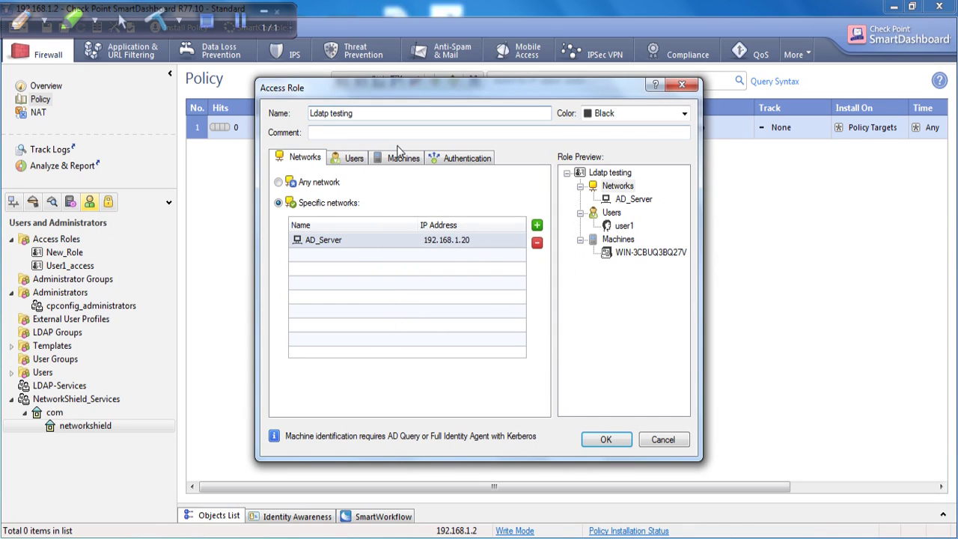
key("BackSpace")
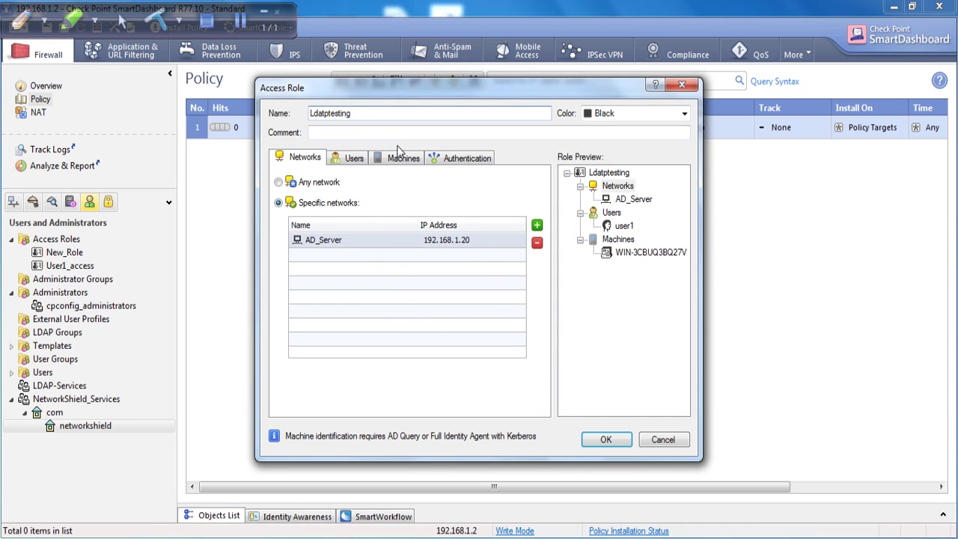
type("_")
left_click(607, 438)
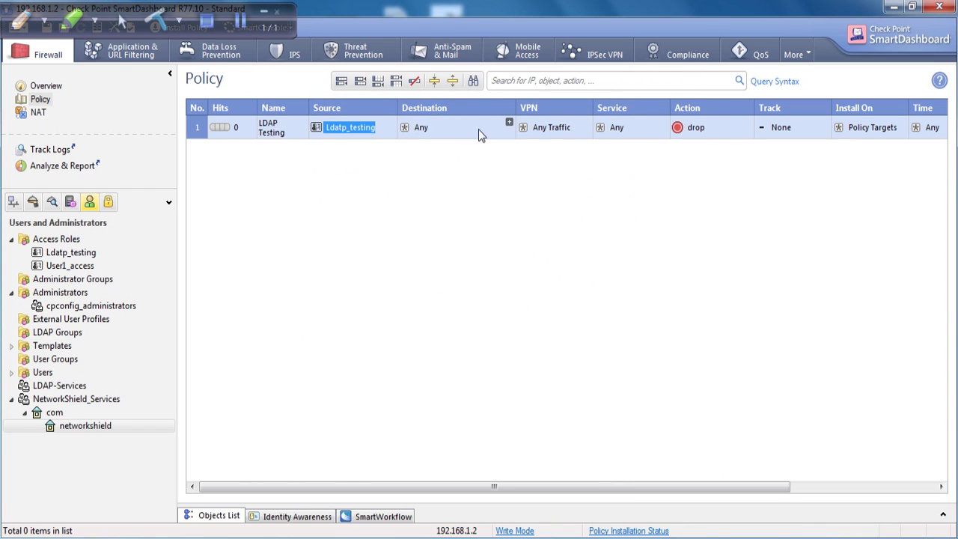
Step: Set rule 1's destination to gw-d1403f, action to Accept and track to Log
left_click(508, 122)
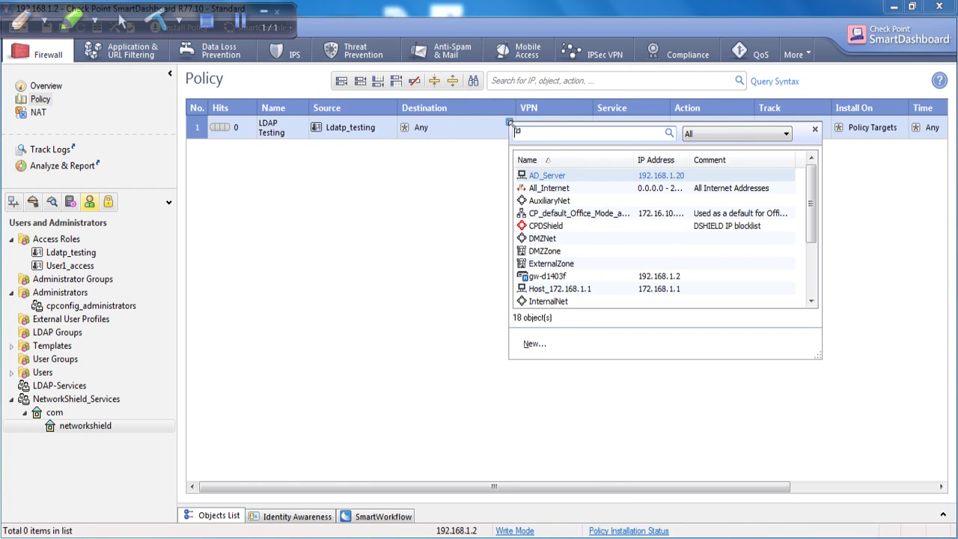
left_click(545, 278)
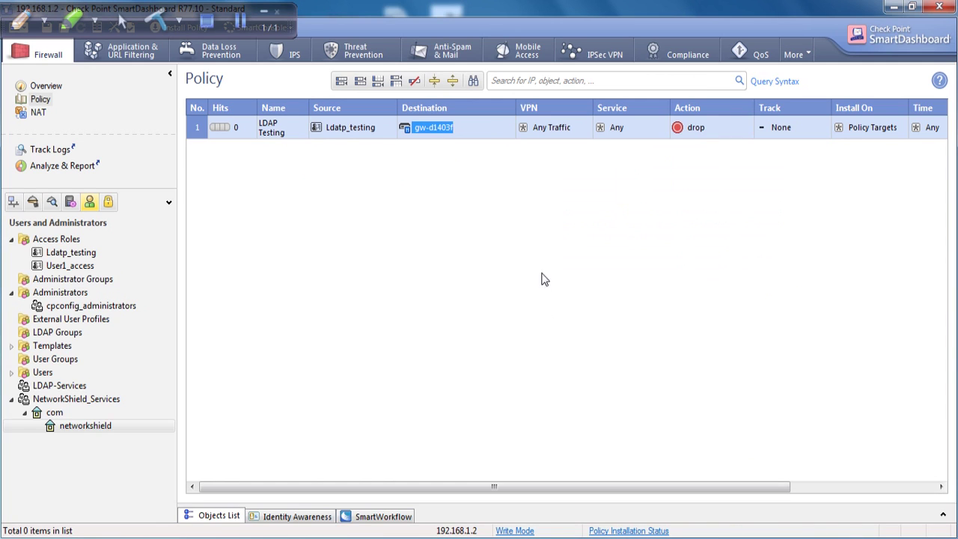
left_click(675, 129)
left_click(704, 154)
left_click(772, 129)
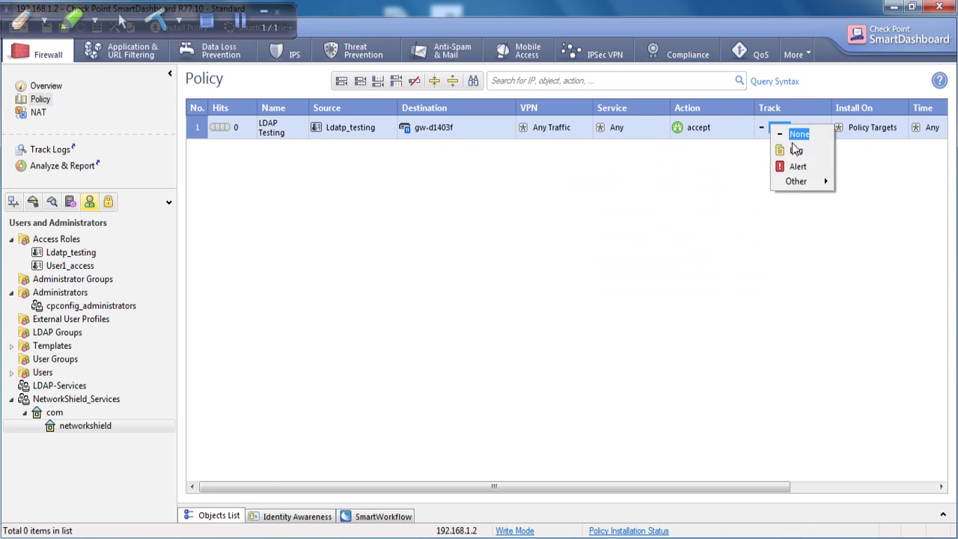
left_click(796, 149)
left_click_drag(534, 487, 583, 485)
Step: Add a new rule 2 below rule 1 and set its track to Log
right_click(192, 127)
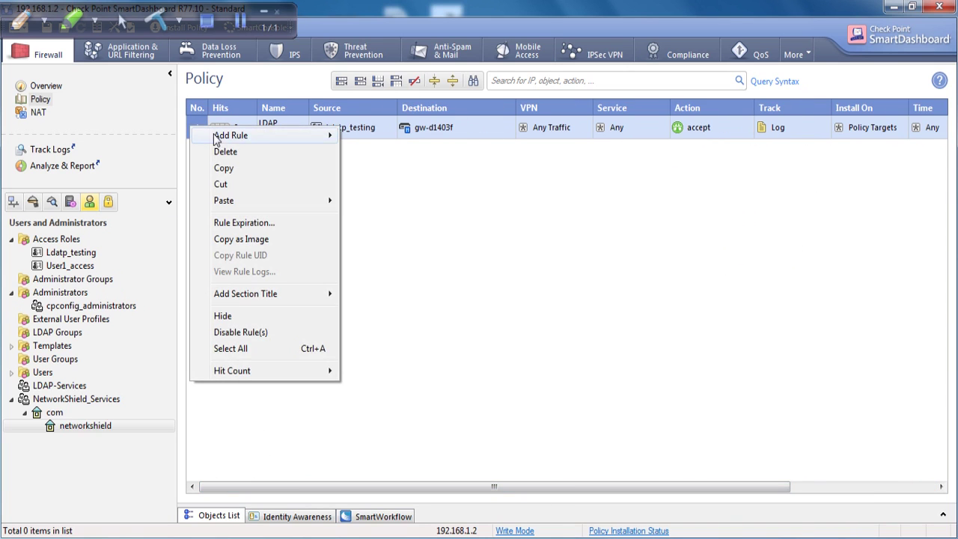
mouse_move(331, 137)
left_click(386, 152)
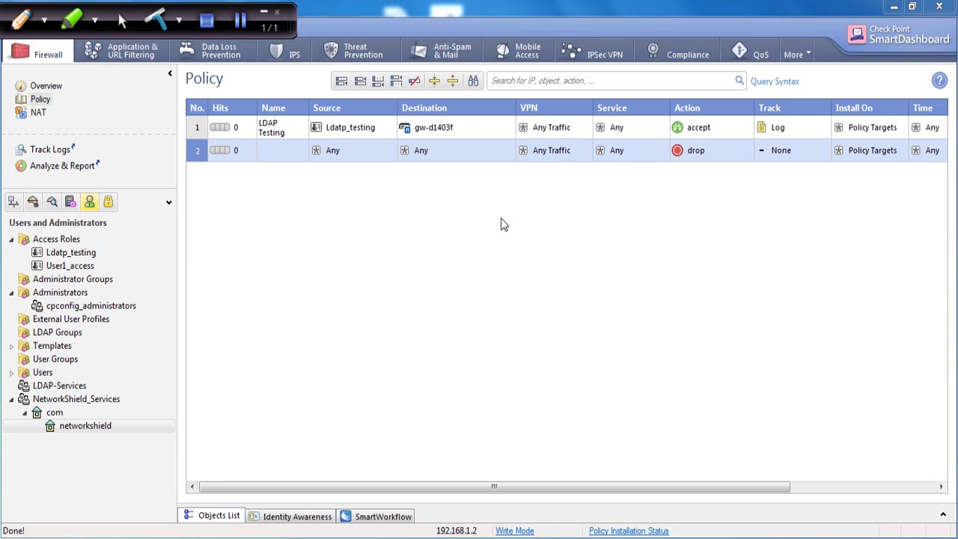
left_click(823, 149)
left_click(803, 178)
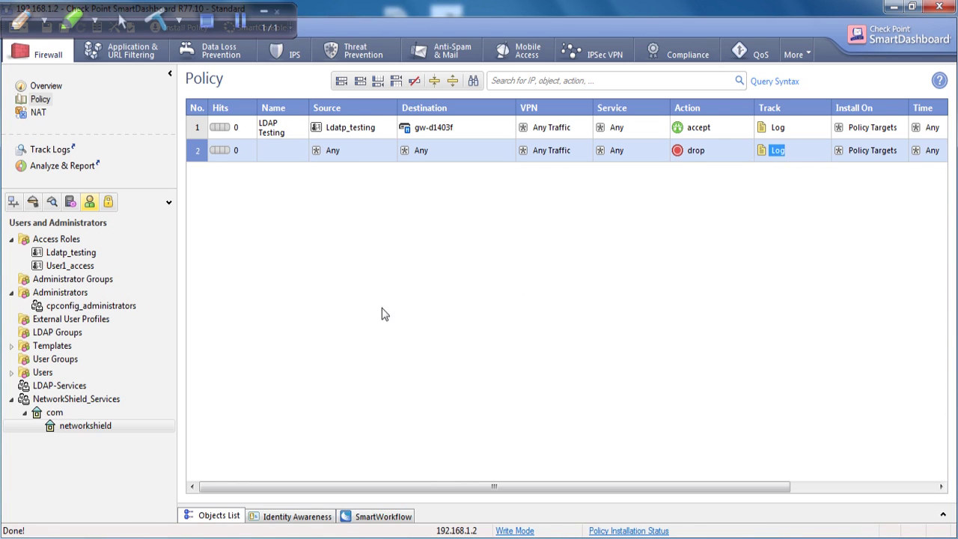
left_click_drag(428, 487, 310, 252)
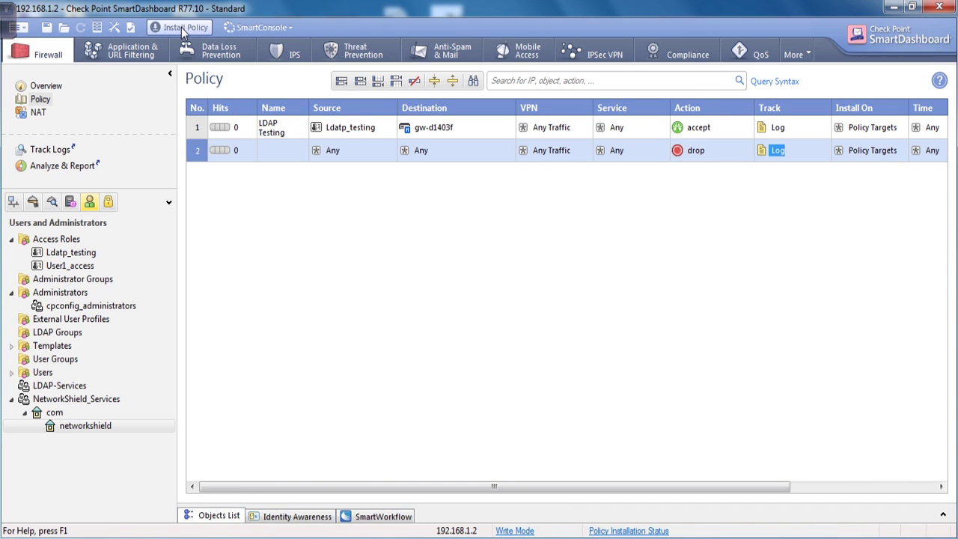
Step: Install the policy on gw-d1403f and wait for the installation to finish
left_click(181, 27)
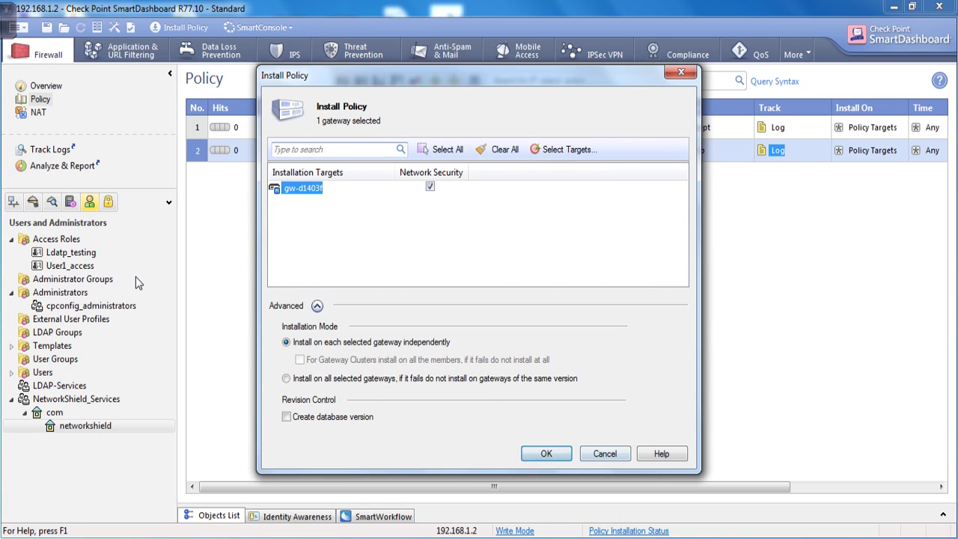
left_click(546, 453)
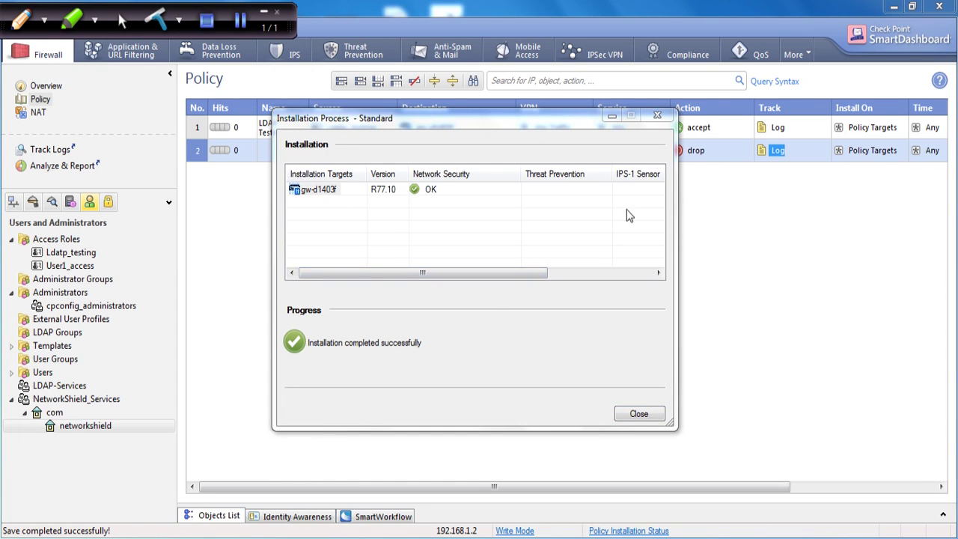
left_click_drag(529, 127, 528, 215)
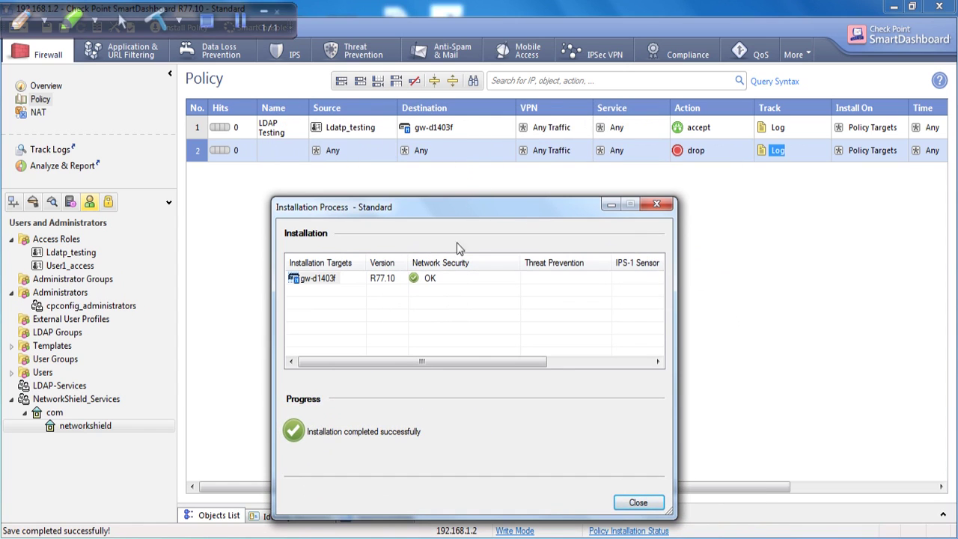
Step: Switch to the Gaia gateway console and log in as admin
mouse_move(509, 535)
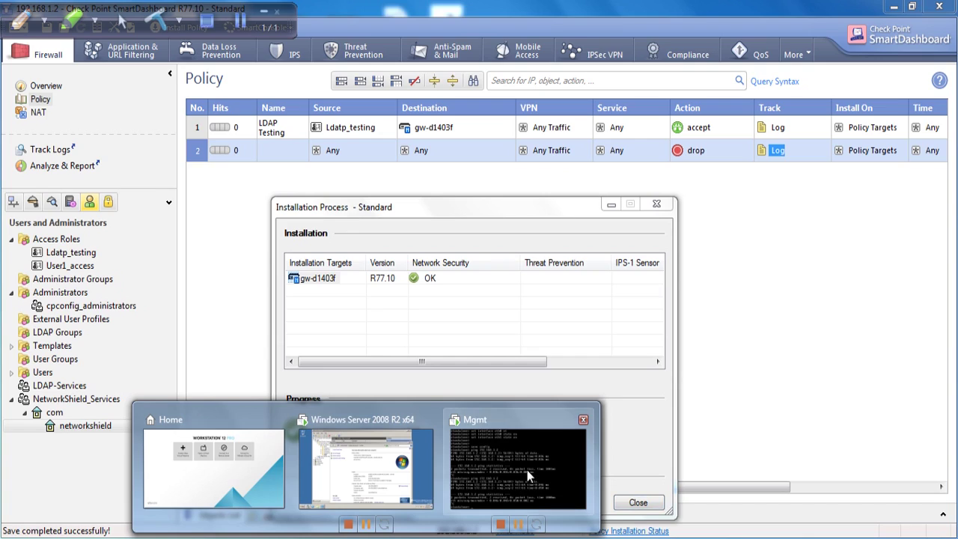
left_click(527, 470)
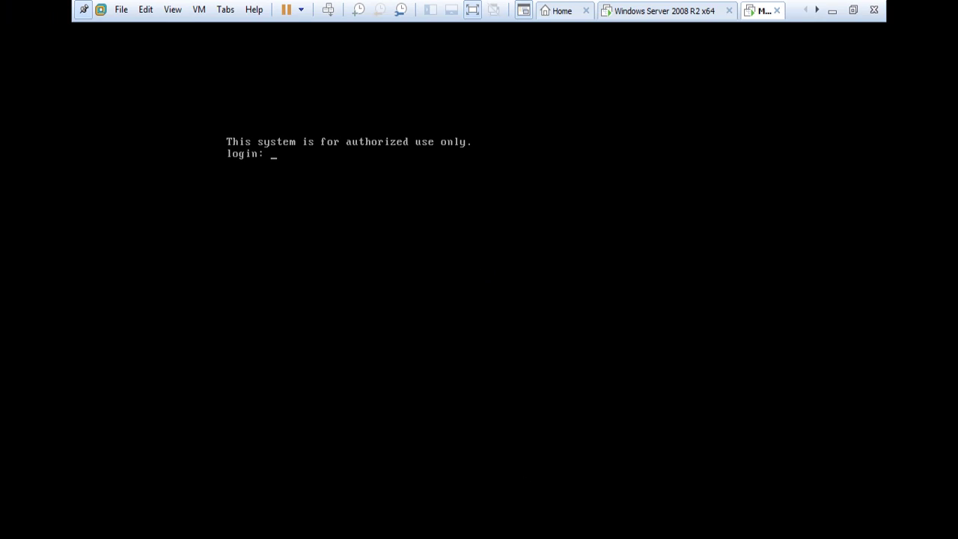
type("admin")
key("Return")
key("Return")
key("Return")
key("Return")
key("Return")
key("Return")
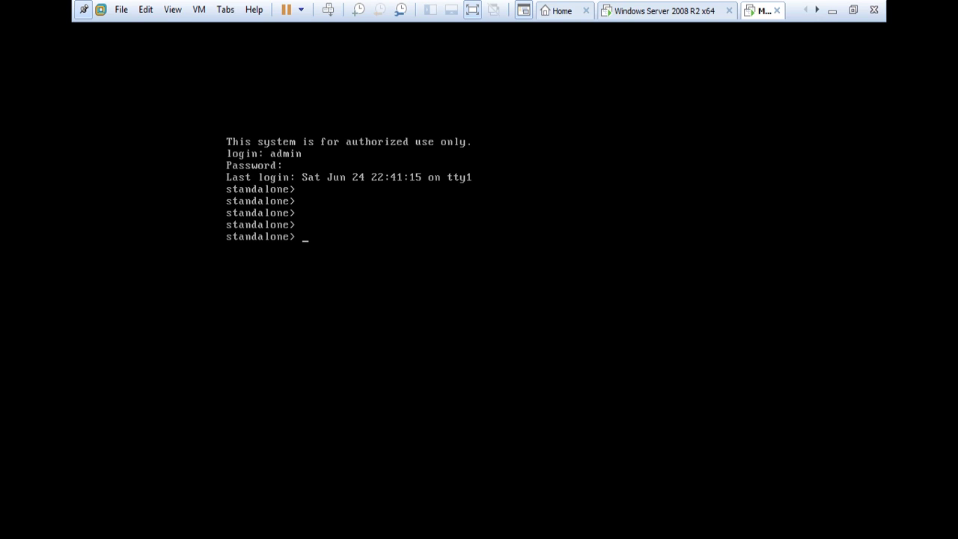
Step: Run cpstat os -f ifconfig to list eth0 192.168.1.2 and eth1 172.168.1.2, then minimize VMware
type("cpstl c")
key("BackSpace")
key("BackSpace")
key("BackSpace")
type("at os -f ifcnfig")
key("Return")
key("Up")
key("BackSpace")
key("BackSpace")
key("BackSpace")
key("BackSpace")
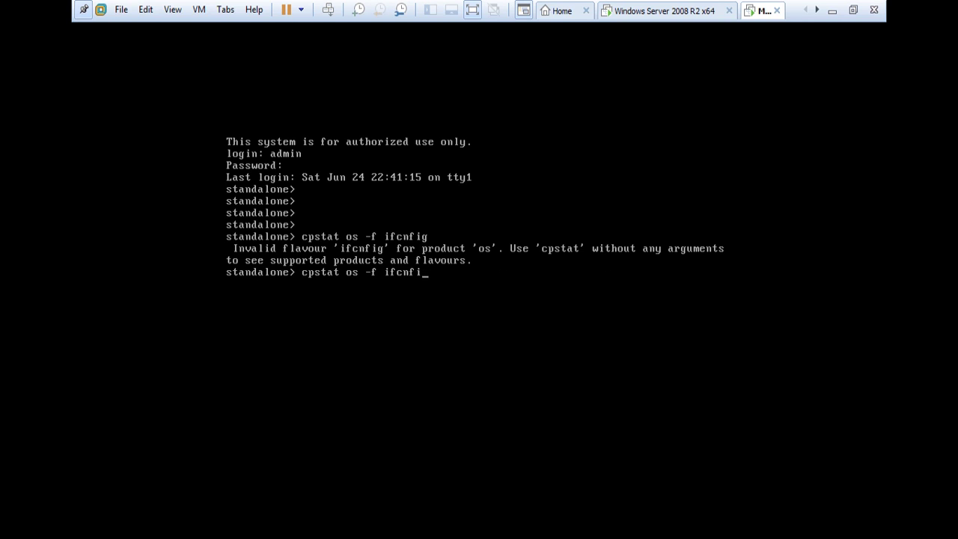
type("onfig")
key("Return")
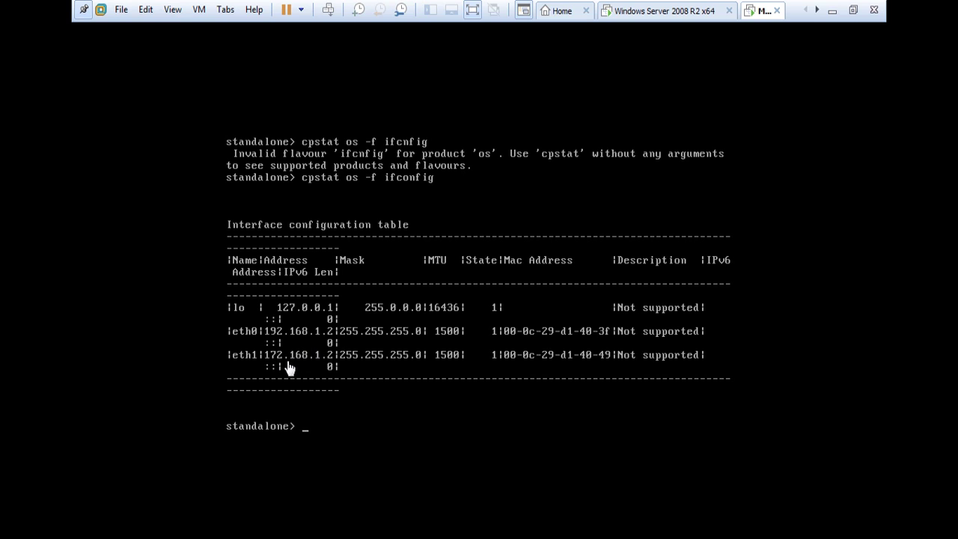
left_click(833, 10)
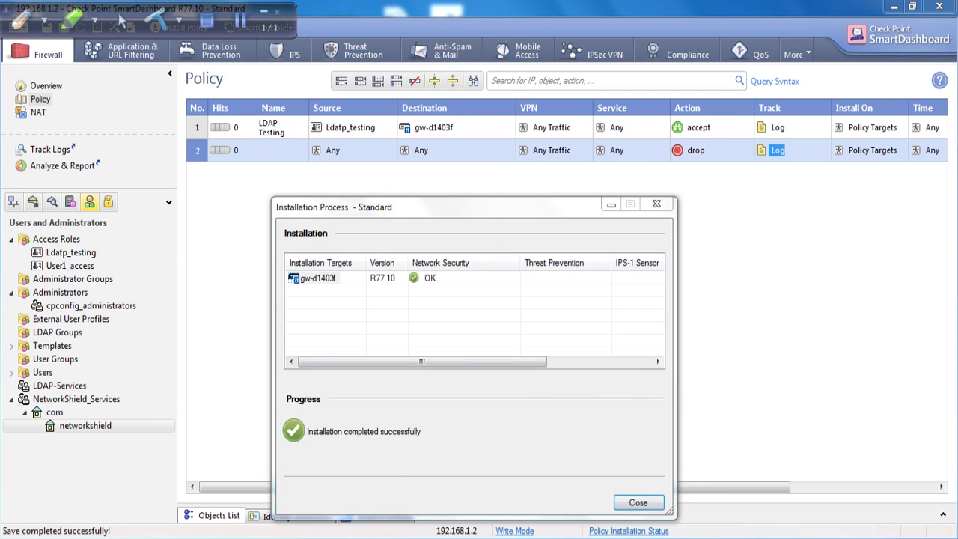
Step: Open a command prompt on the Windows Server VM and ping 192.168.1.2
mouse_move(438, 532)
left_click(369, 463)
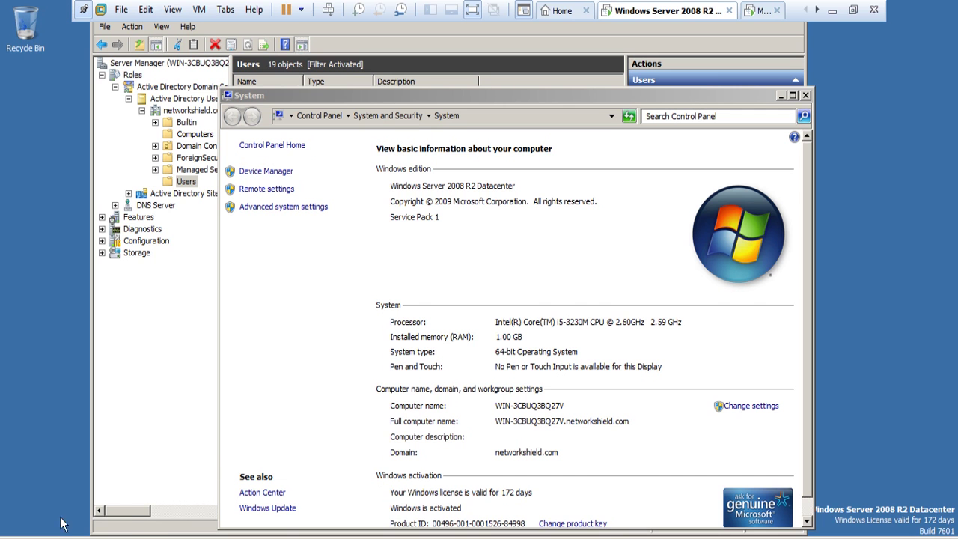
key("super")
left_click(62, 217)
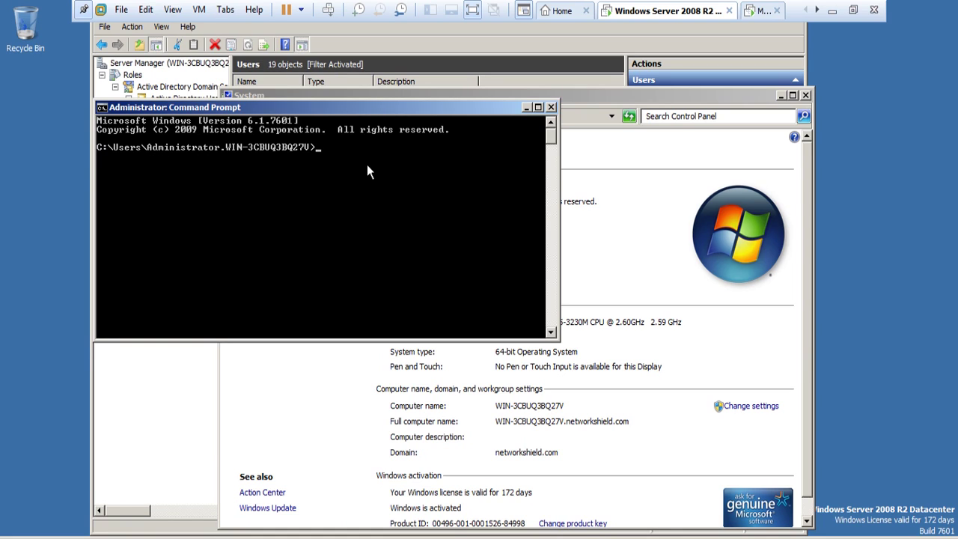
type("ping")
type("192.168.1.2")
key("Return")
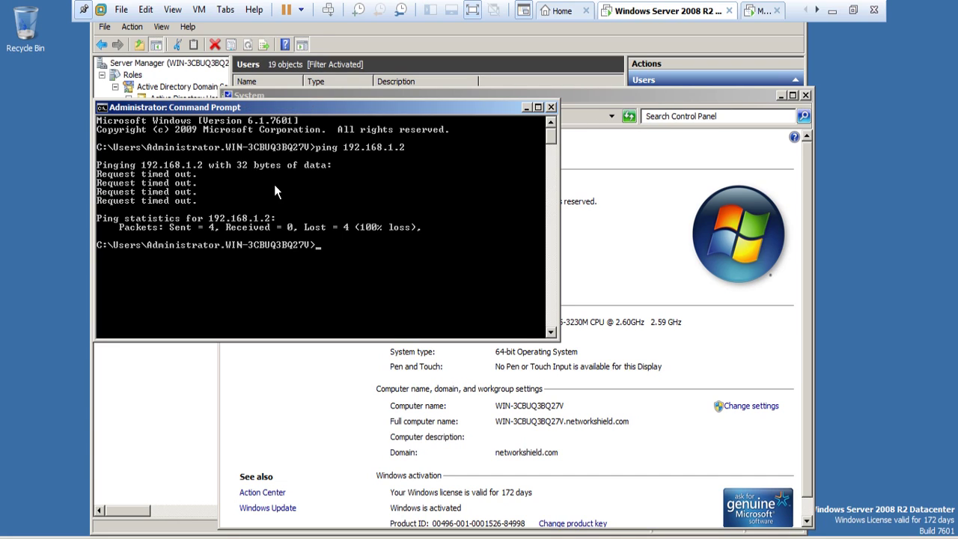
Step: Run telnet 192.168.1.2 22 from the server, then minimize the VM window
left_click(853, 10)
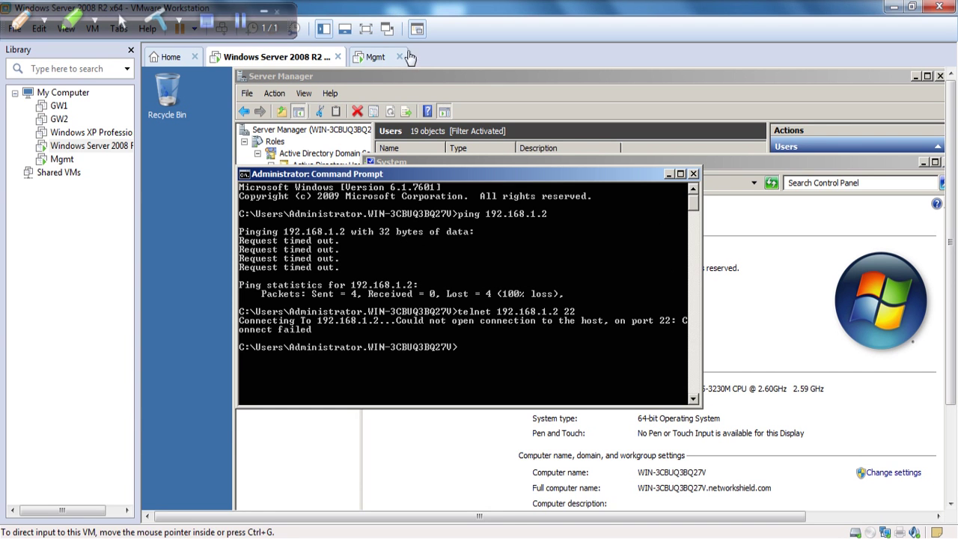
left_click(365, 29)
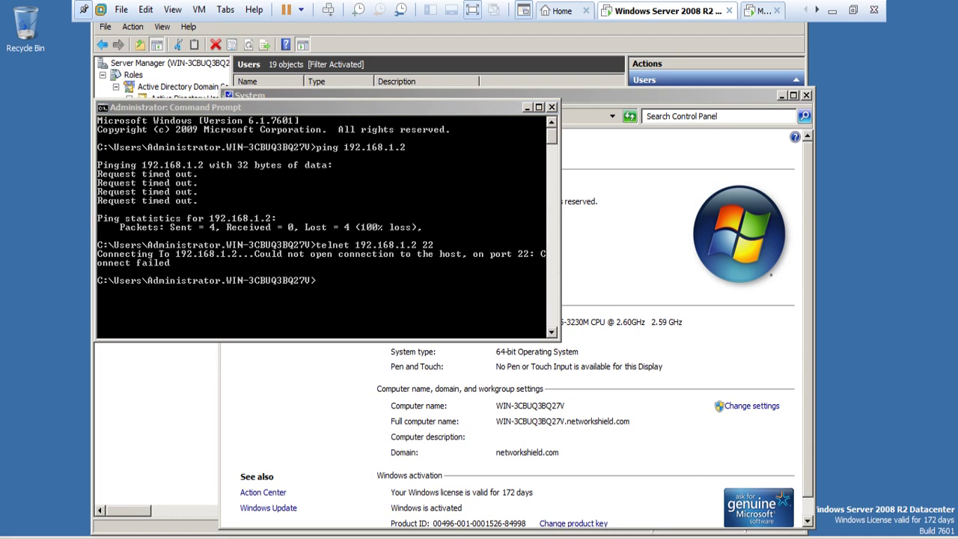
left_click(368, 272)
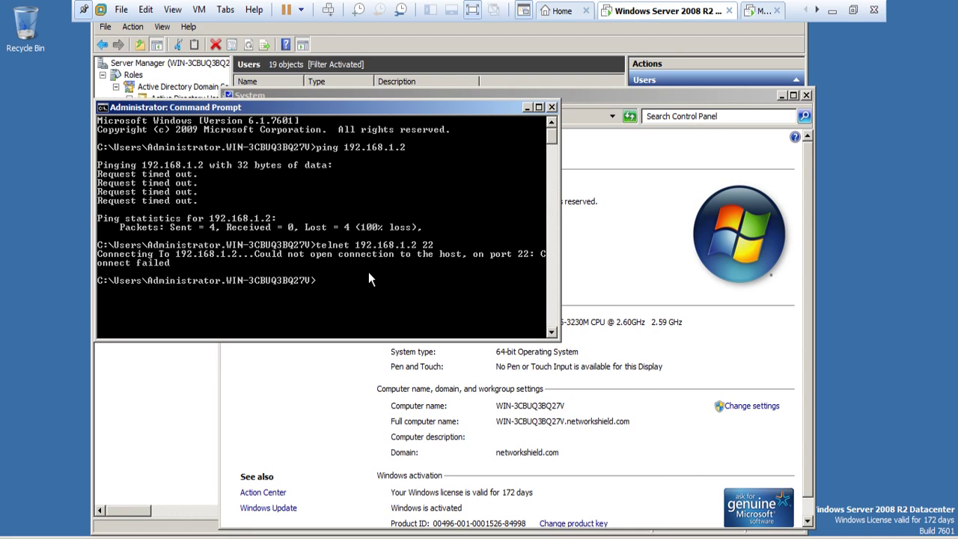
type("telnet 192.168.1.2")
type("2")
key("Return")
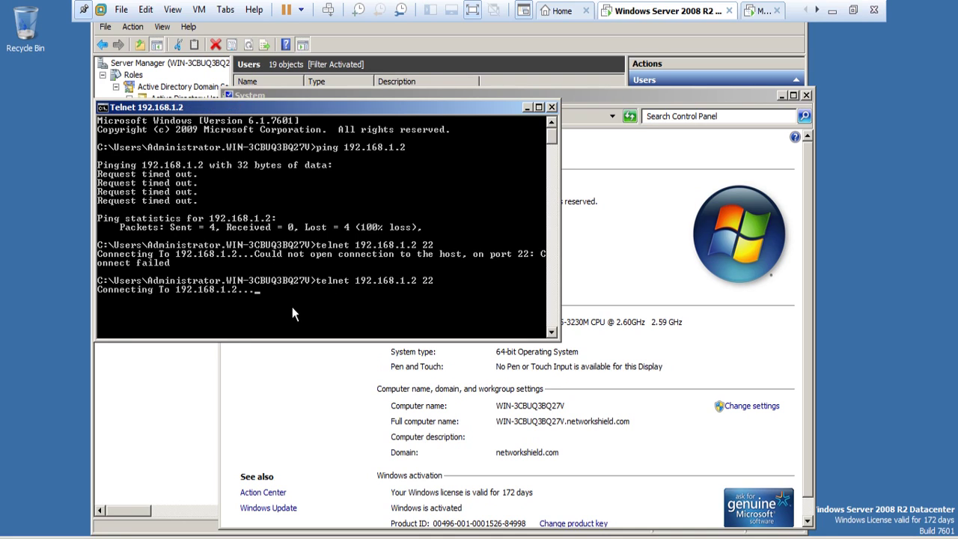
left_click(834, 12)
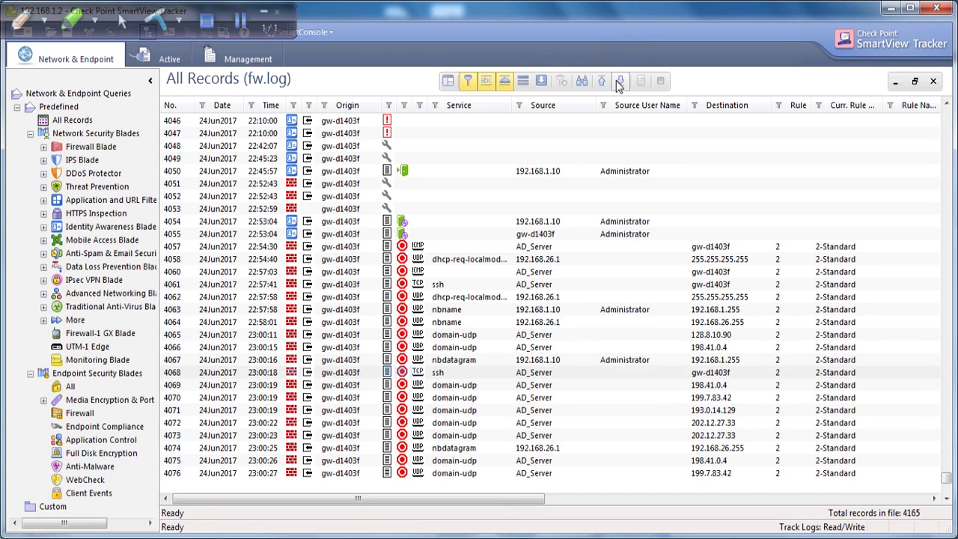
Step: Load the latest logs and open ssh record 4161, checking its source server and host name
left_click(621, 83)
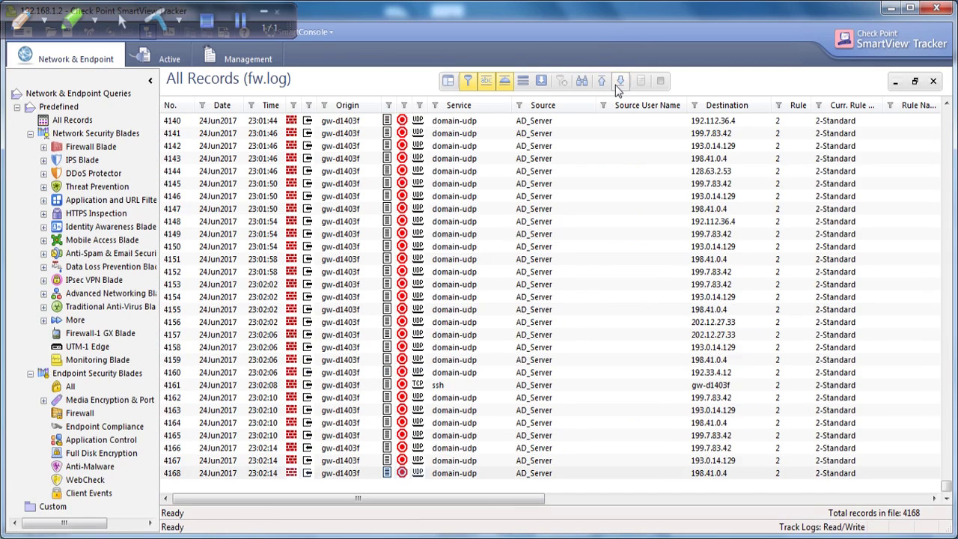
double_click(421, 386)
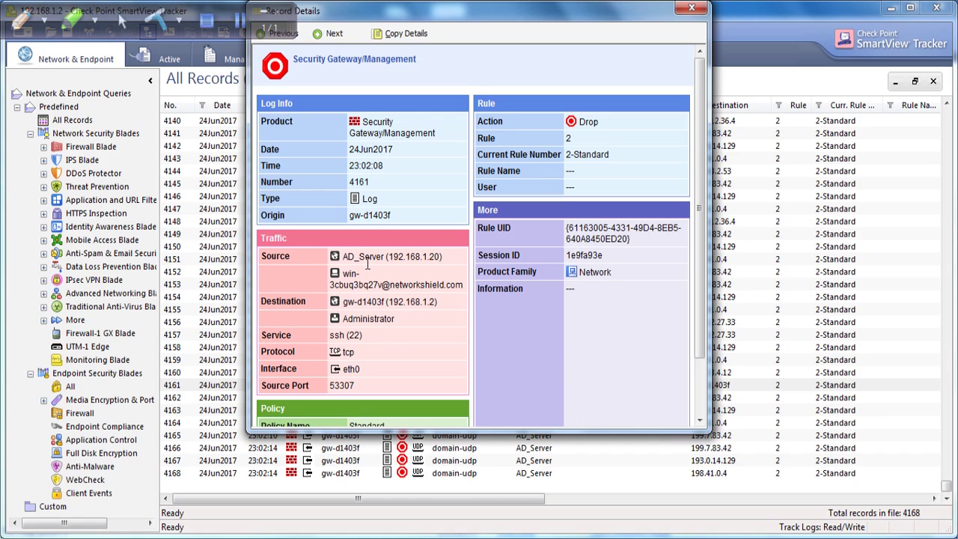
left_click_drag(351, 258, 442, 263)
left_click(405, 280)
left_click_drag(331, 290, 464, 289)
left_click(464, 304)
Step: Check record 4161's destination gw-d1403f, Administrator user, eth0 interface and origin, then close it
left_click_drag(343, 301, 434, 302)
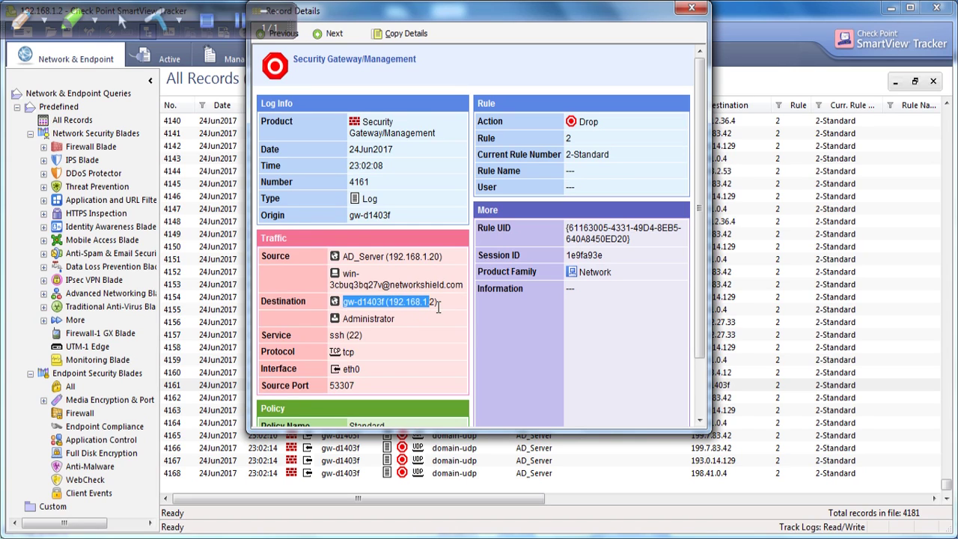
left_click(391, 325)
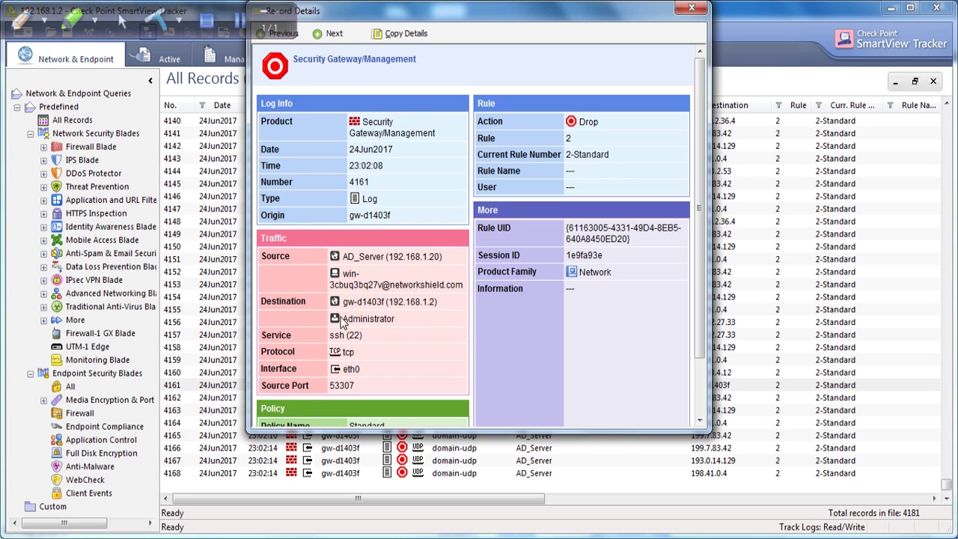
left_click_drag(397, 322, 342, 322)
left_click(400, 327)
left_click_drag(361, 370, 338, 372)
left_click_drag(364, 215, 398, 229)
left_click(691, 8)
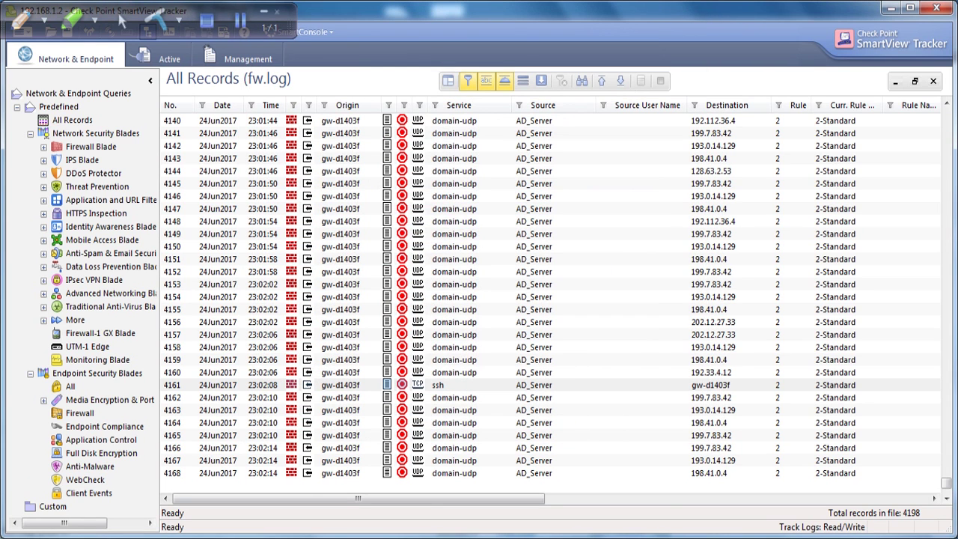
Step: Rerun the ping to 192.168.1.2 on the Windows Server VM and minimize VMware
left_click(514, 462)
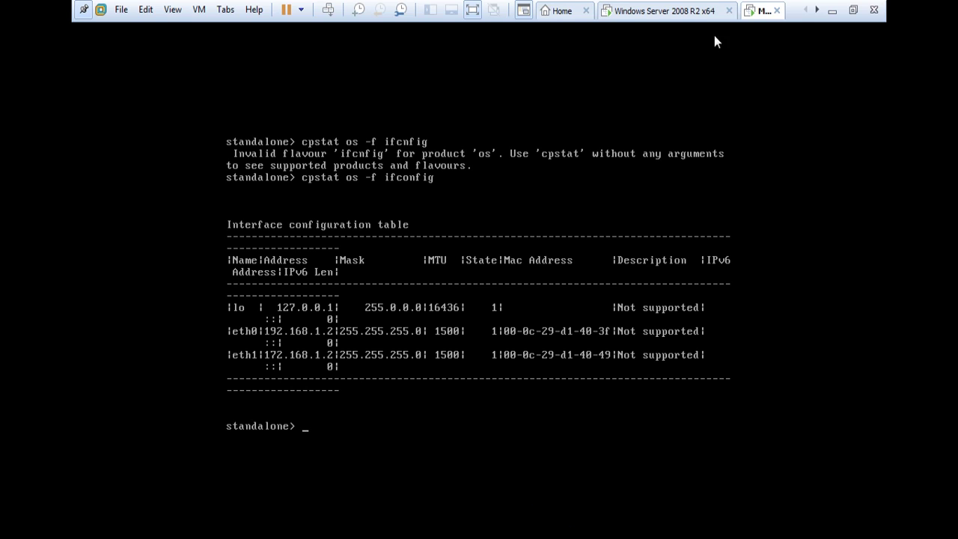
left_click(681, 11)
key("Up")
key("Up")
key("Up")
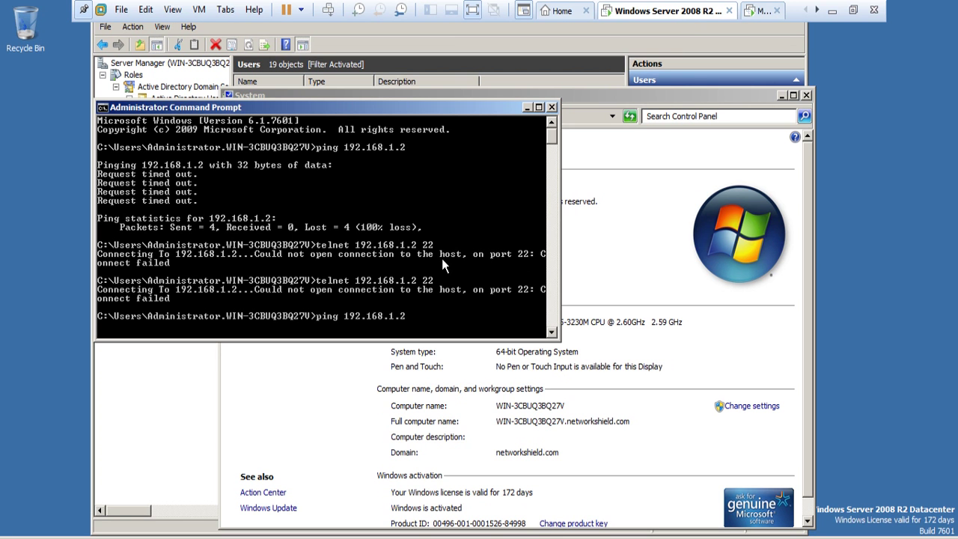
key("Return")
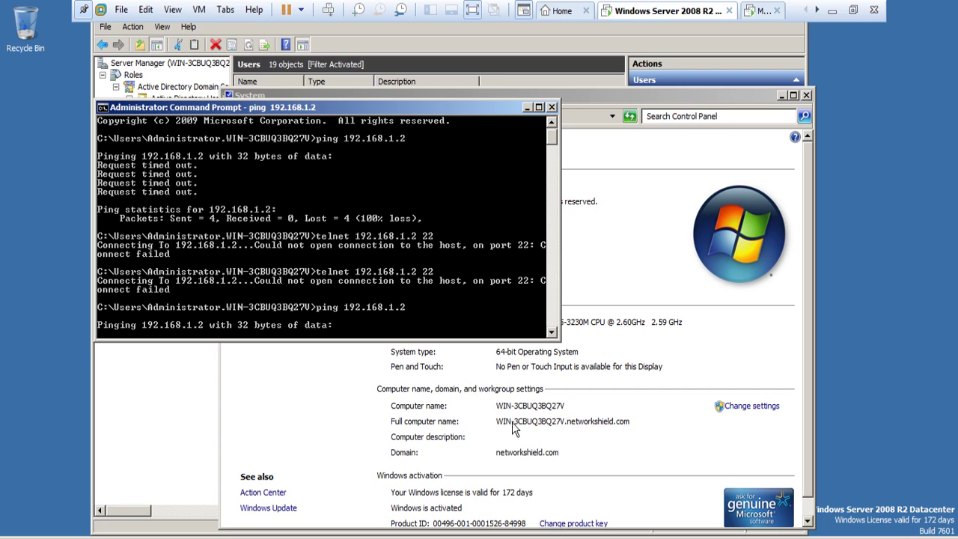
left_click(831, 11)
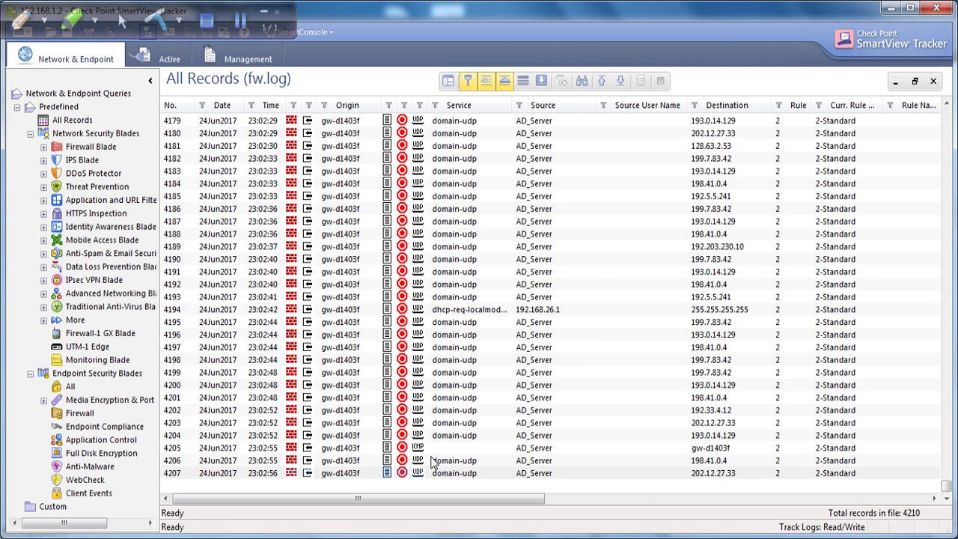
Step: Open ICMP record 4205, confirm its action is Drop, and close the details
double_click(427, 448)
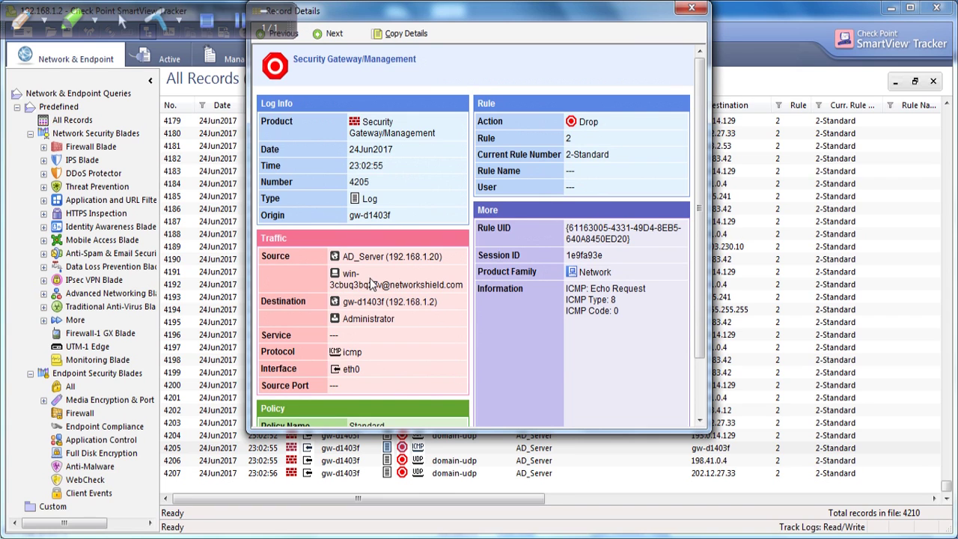
left_click_drag(599, 122, 575, 124)
key("Escape")
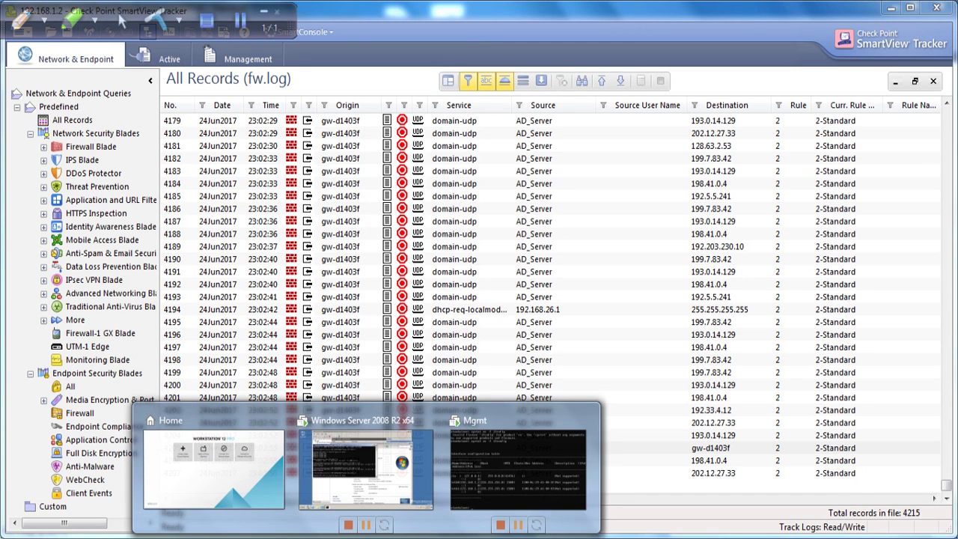
Step: Lock the Administrator session on the Windows Server VM
left_click(378, 475)
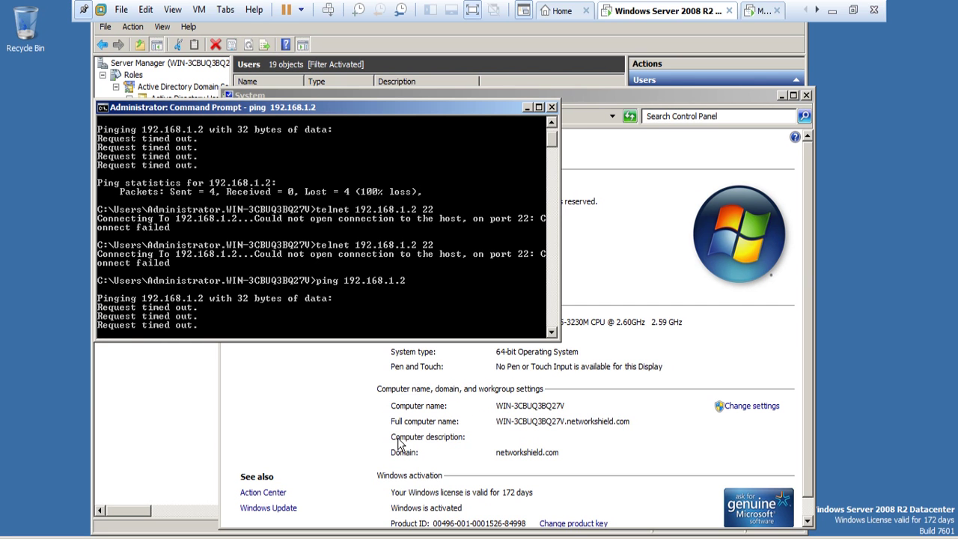
key("super")
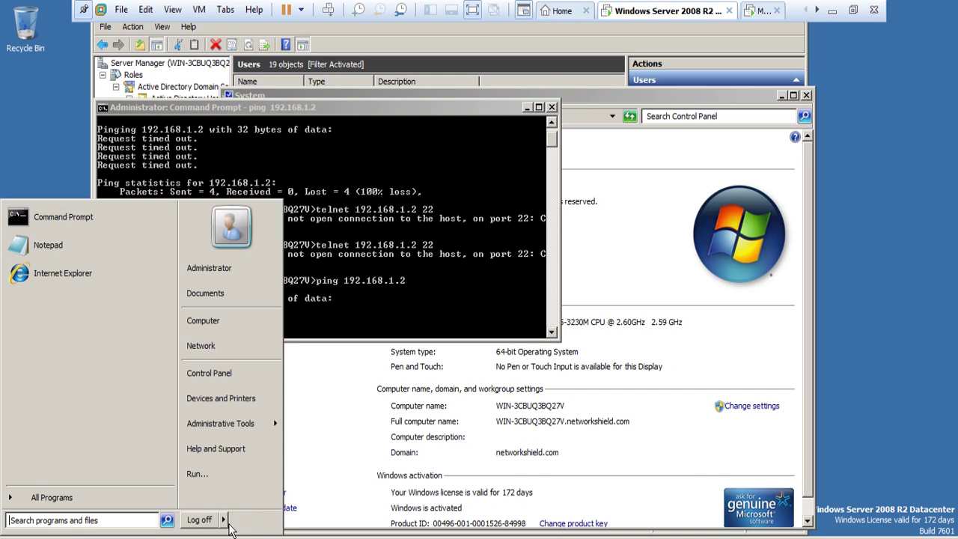
left_click(224, 519)
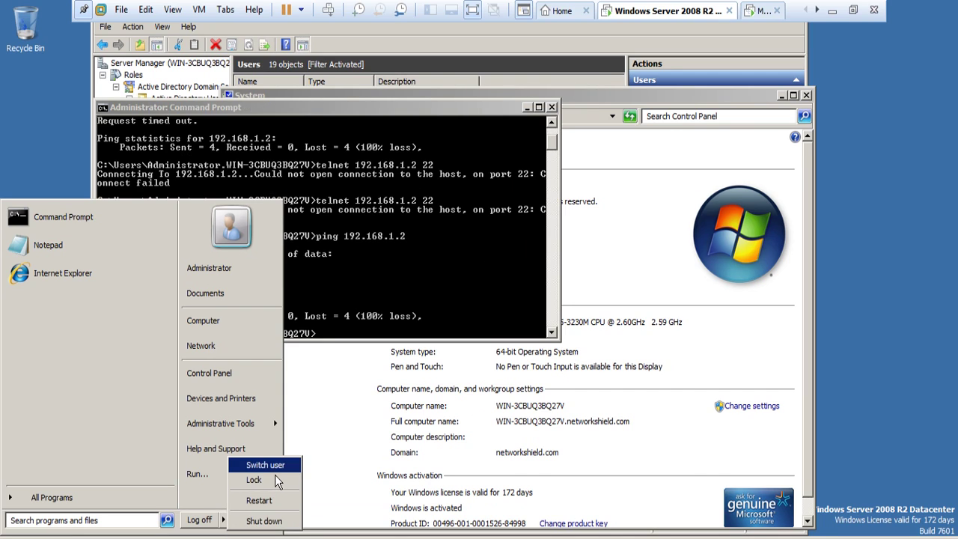
left_click(275, 478)
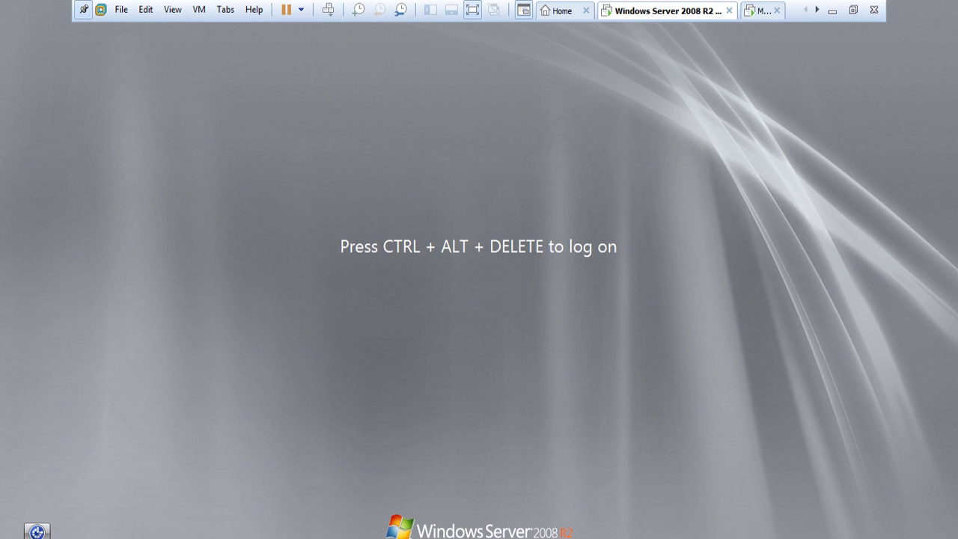
Step: Log on as the test domain user with its password
key("ctrl+alt+Delete")
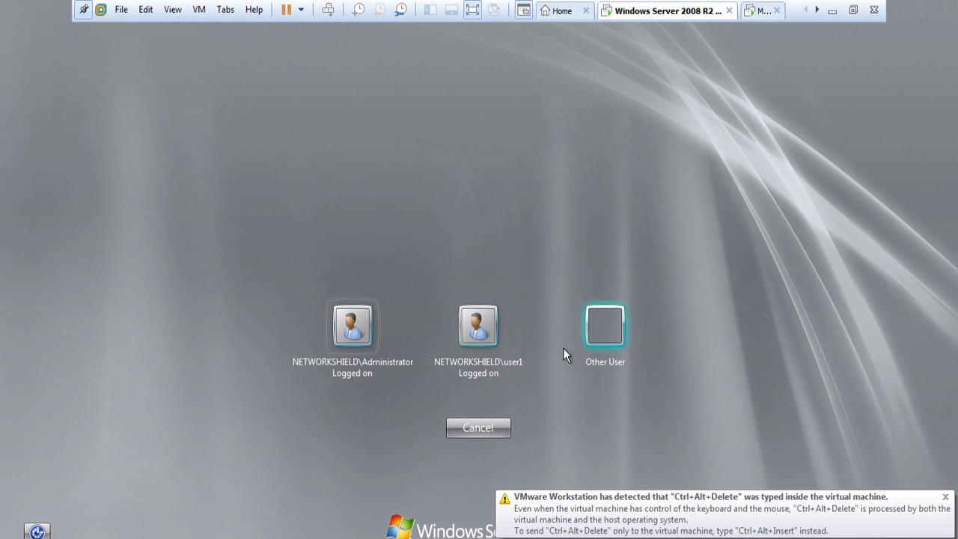
left_click(489, 345)
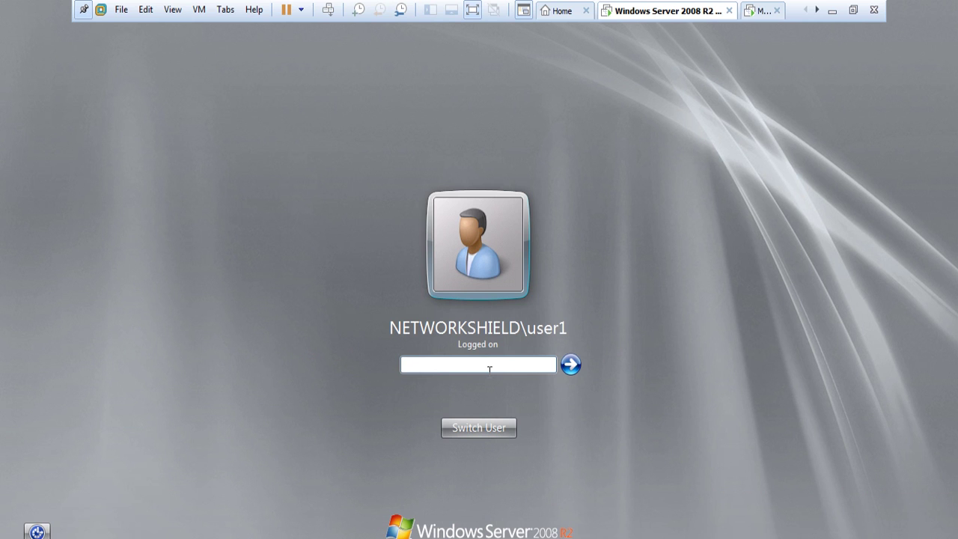
type("•••••••••")
key("Return")
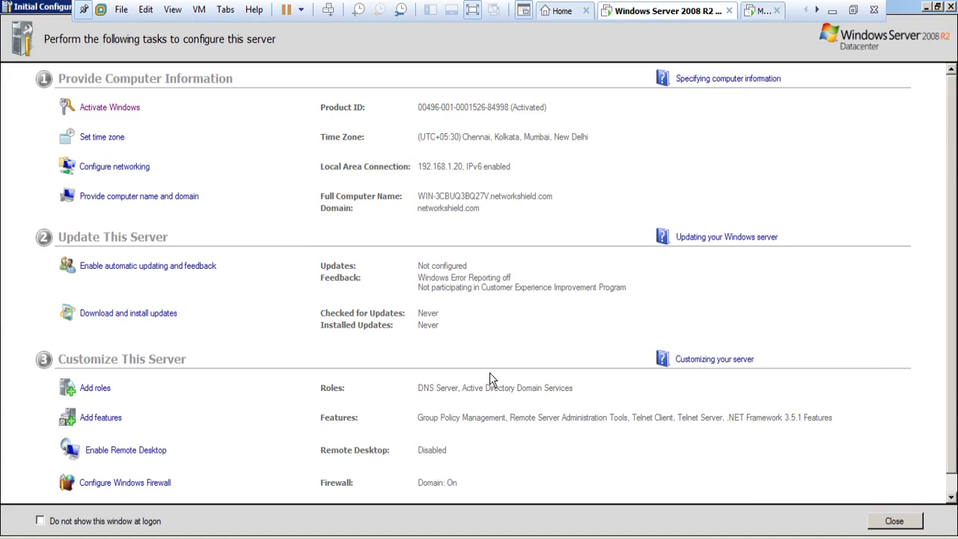
Step: Dismiss the date and time settings, open a command prompt and ping 192.168.1.2
left_click(853, 11)
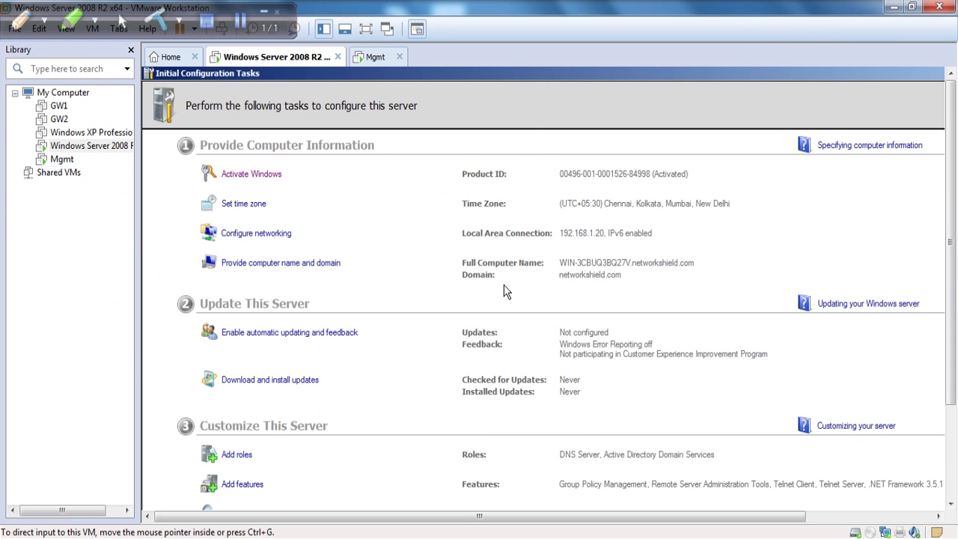
scroll(445, 331, "down", 1)
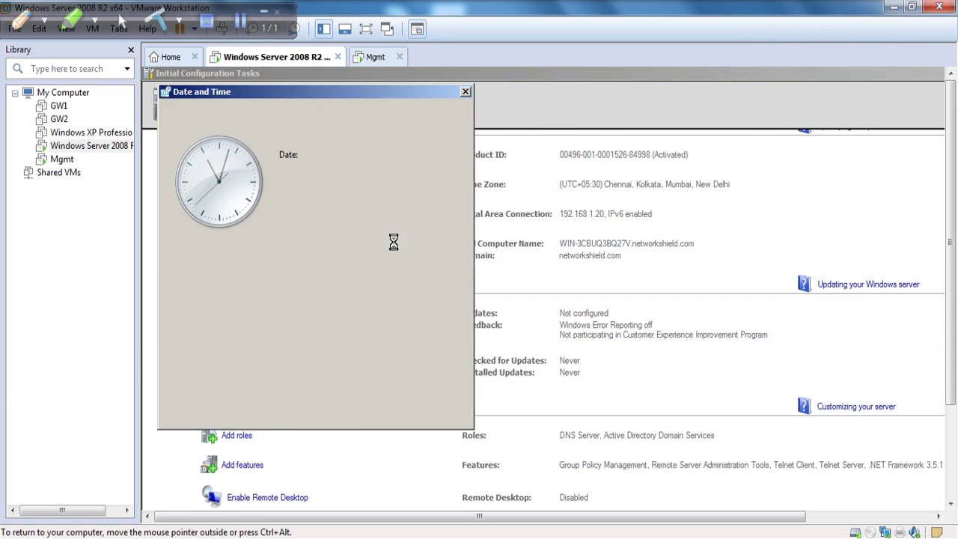
left_click(386, 414)
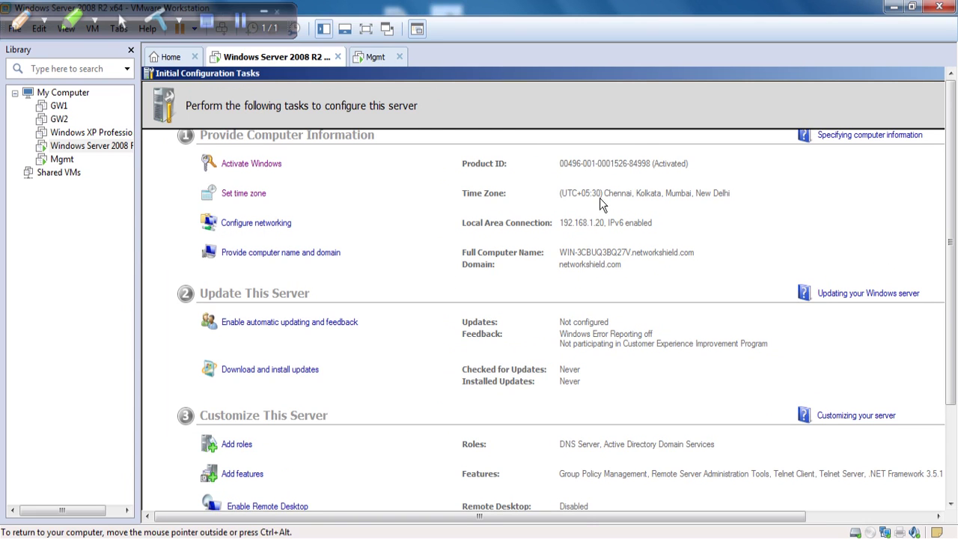
left_click(366, 28)
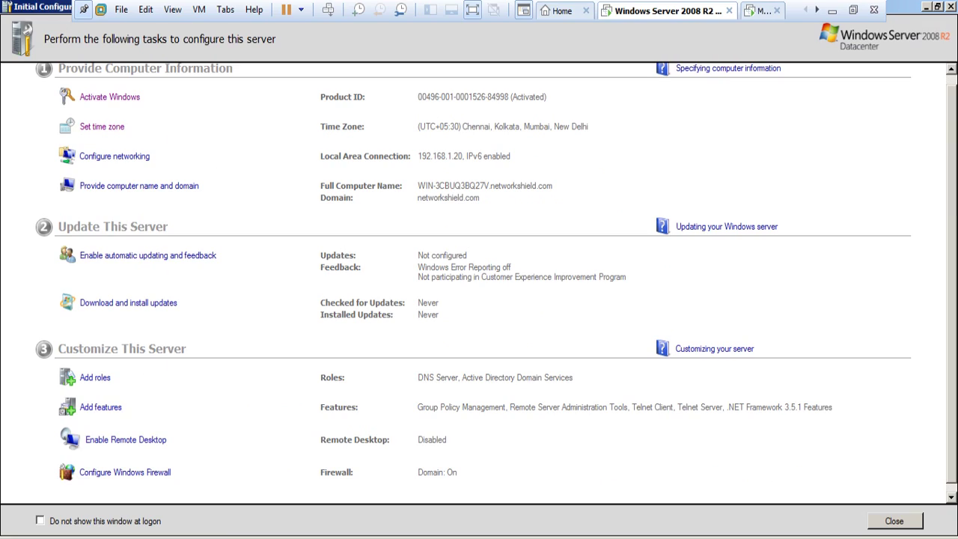
key("super")
left_click(88, 218)
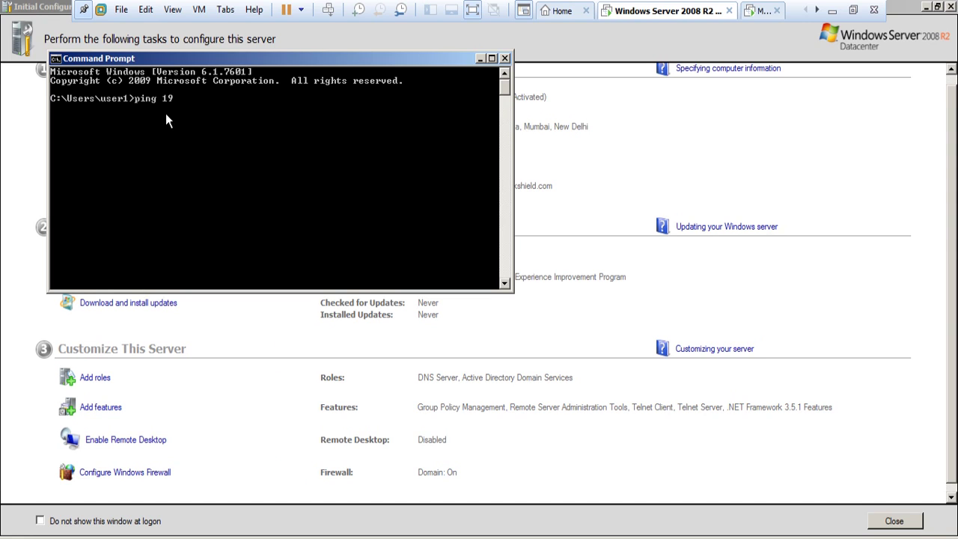
type("ping 192.168.1.2")
key("Return")
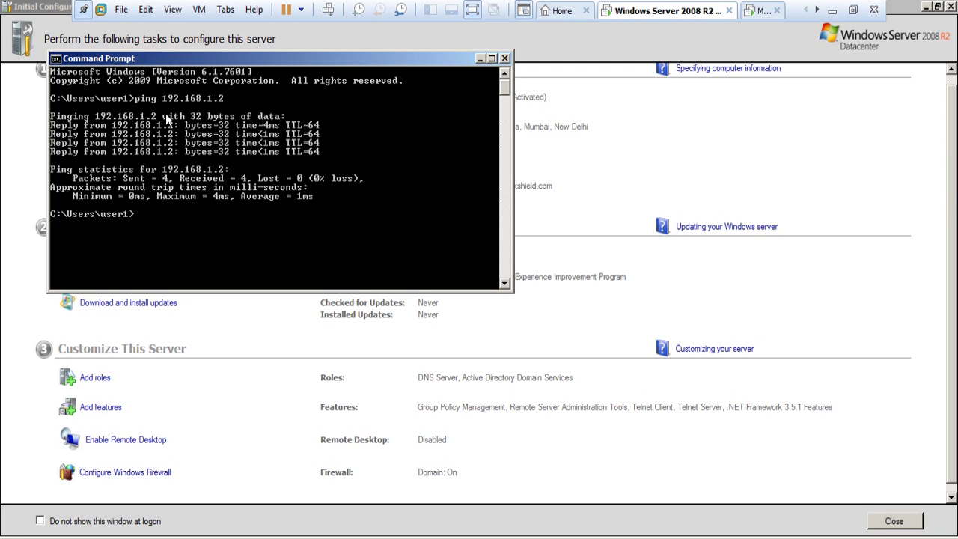
Step: Run telnet 192.168.1.2 22 to get the SSH-2.0-OpenSSH_4.3 banner
key("Up")
key("BackSpace")
key("BackSpace")
key("BackSpace")
key("BackSpace")
key("BackSpace")
key("BackSpace")
key("BackSpace")
key("BackSpace")
key("BackSpace")
key("BackSpace")
key("BackSpace")
key("BackSpace")
key("BackSpace")
key("BackSpace")
key("BackSpace")
key("BackSpace")
type("telnet 192.168.1.2 22")
key("Return")
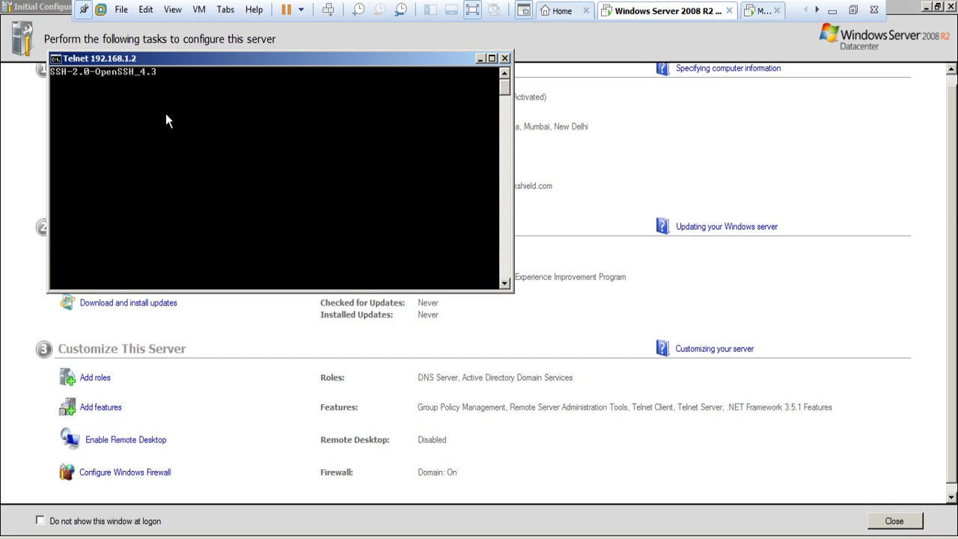
Step: Bring back SmartView Tracker and open ICMP record 4346, checking its source host name
left_click(832, 15)
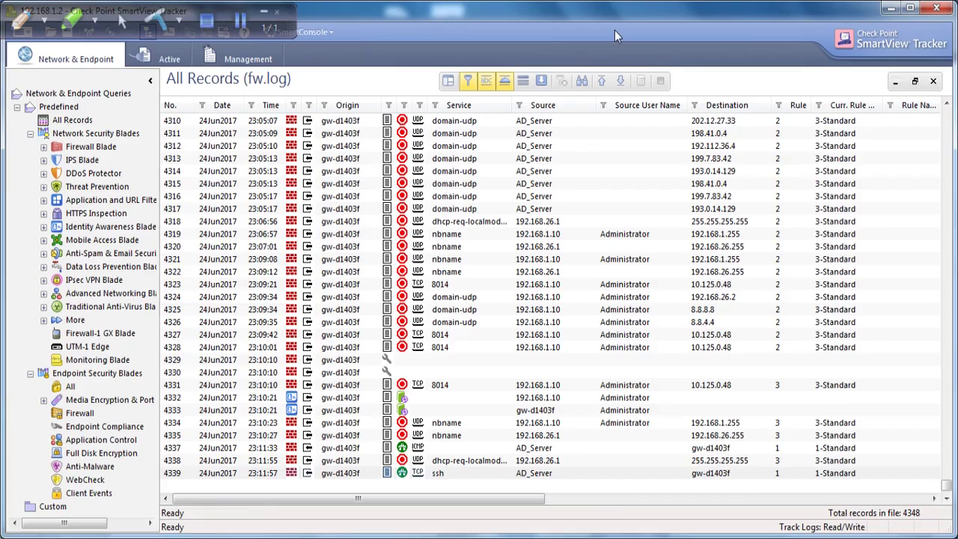
left_click_drag(615, 25, 649, 172)
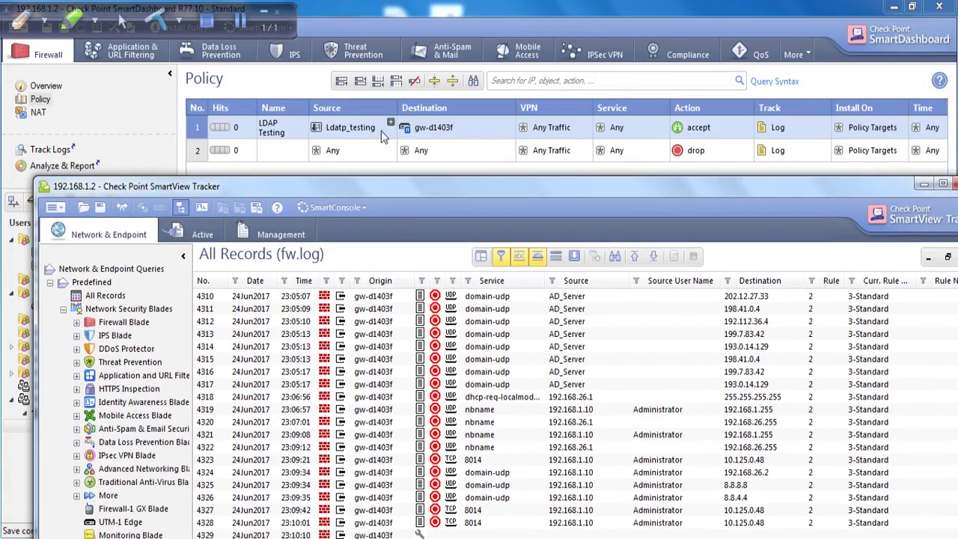
left_click_drag(686, 185, 647, 0)
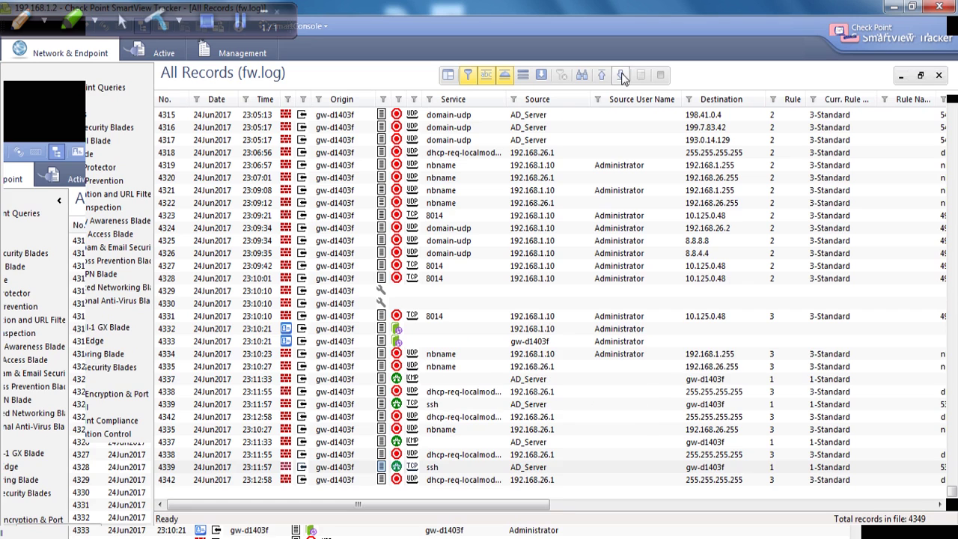
double_click(426, 467)
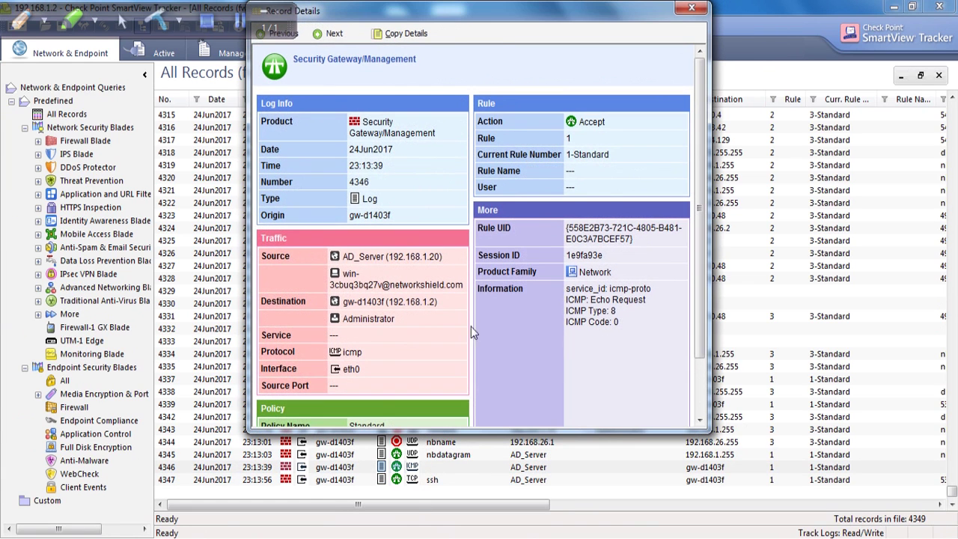
double_click(338, 285)
left_click_drag(466, 292, 344, 275)
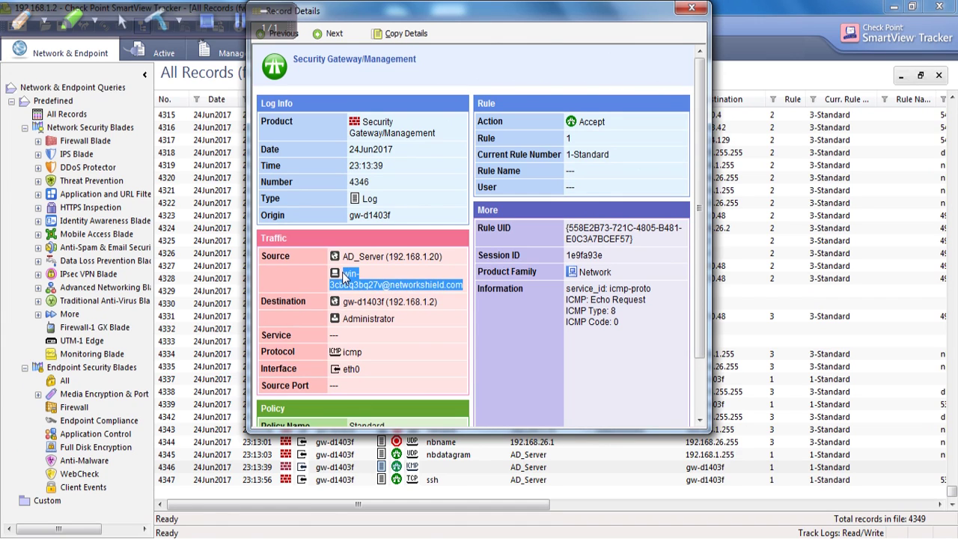
Step: Check record 4346's destination gw-d1403f, user, matched rule 1 and ICMP info, then close it
left_click_drag(442, 308, 343, 307)
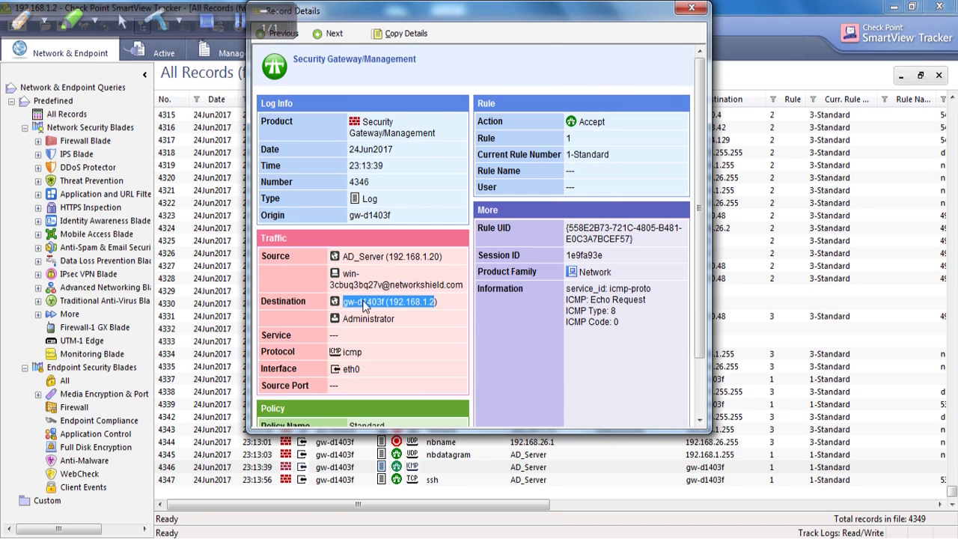
left_click_drag(404, 317, 357, 322)
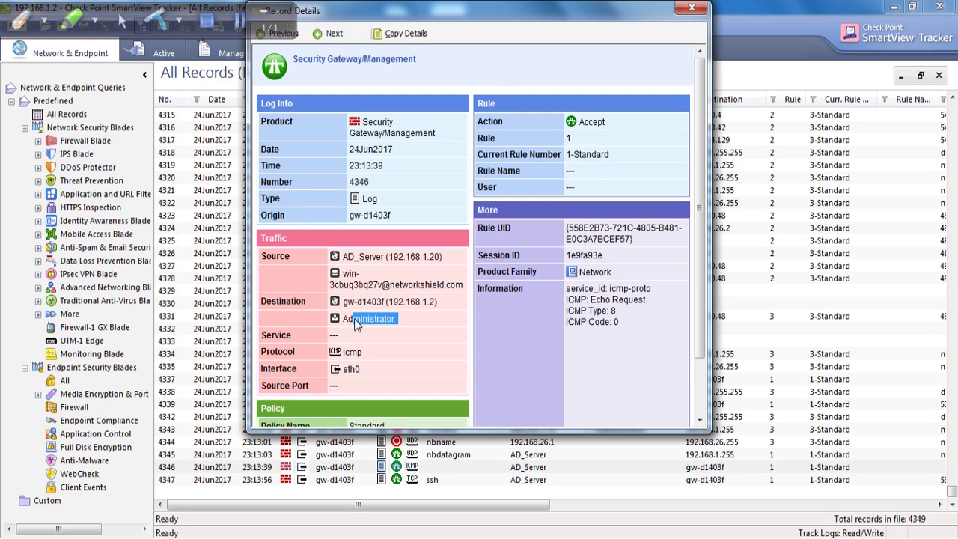
left_click(399, 318)
left_click(411, 319)
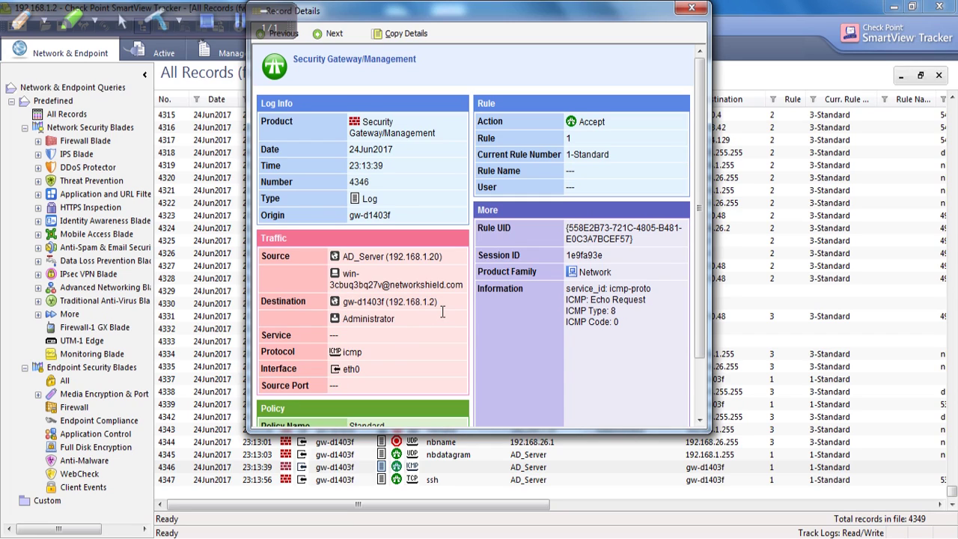
left_click_drag(561, 140, 572, 177)
left_click(657, 299)
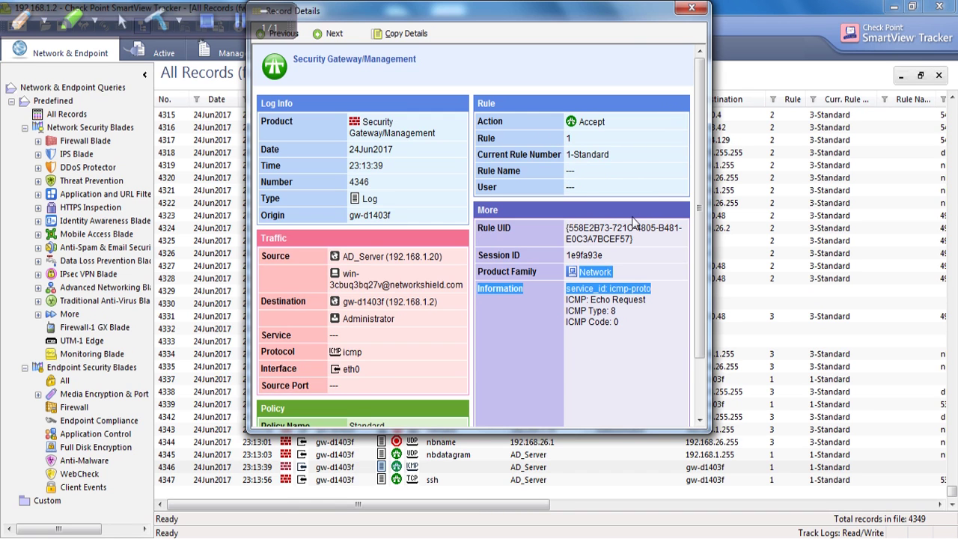
left_click(691, 7)
Step: Open ssh record 4347 to confirm source AD_Server, then close its details
double_click(359, 479)
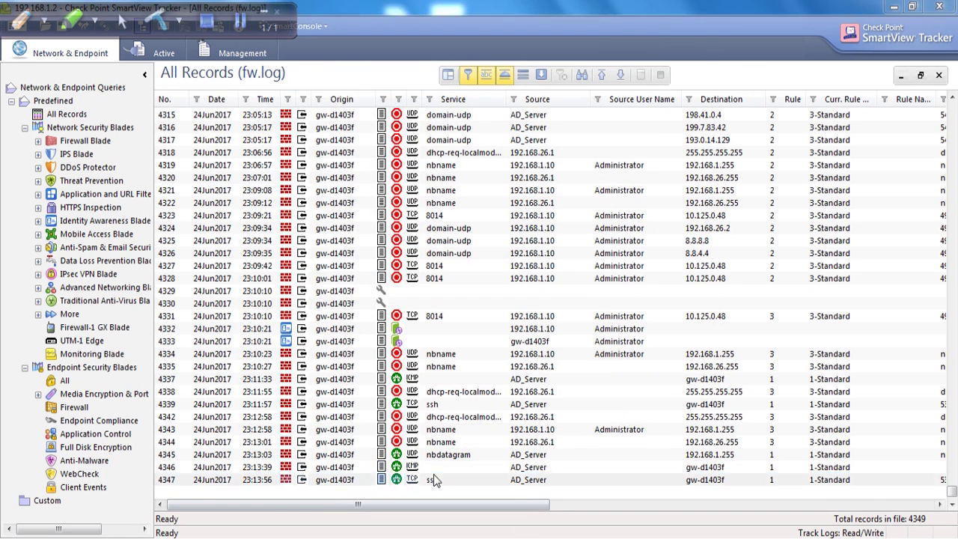
left_click_drag(365, 257, 378, 256)
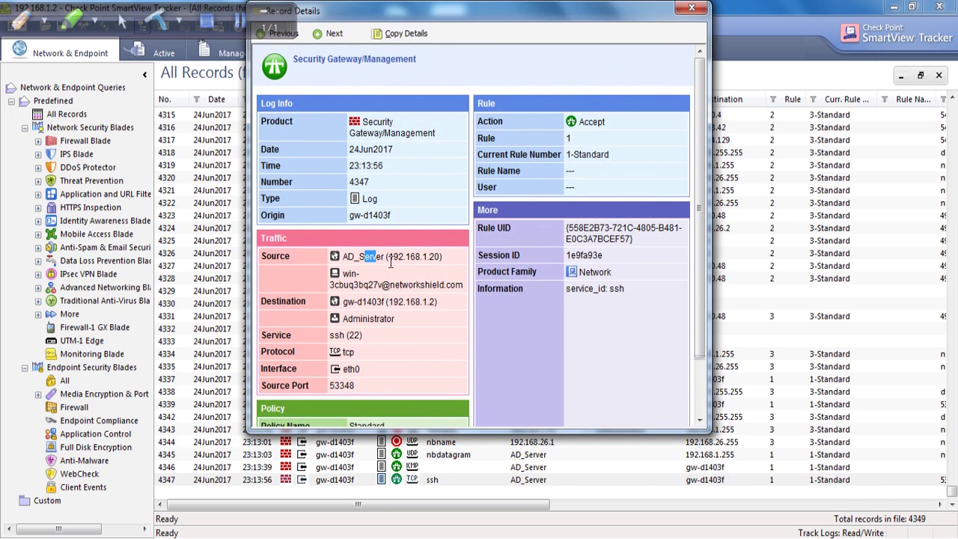
left_click_drag(540, 13, 794, 96)
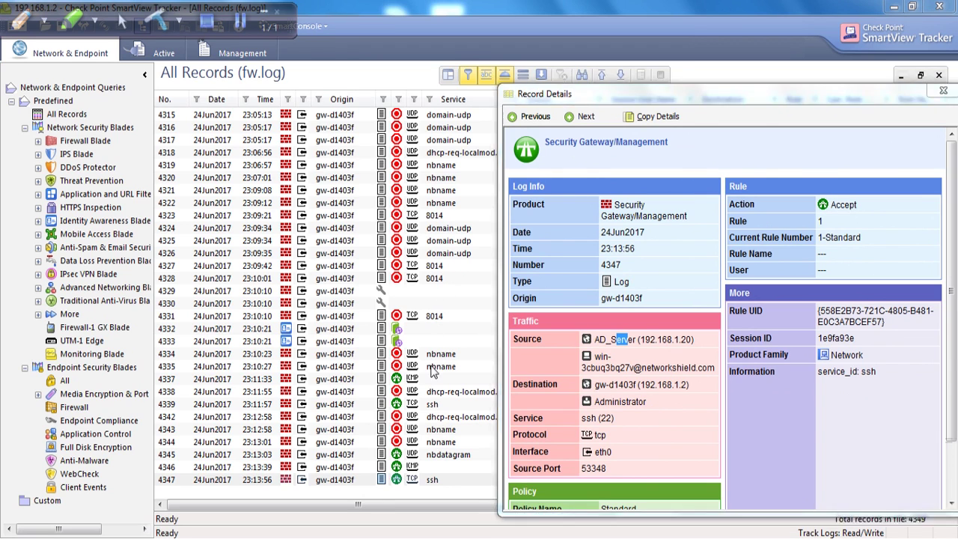
left_click(943, 90)
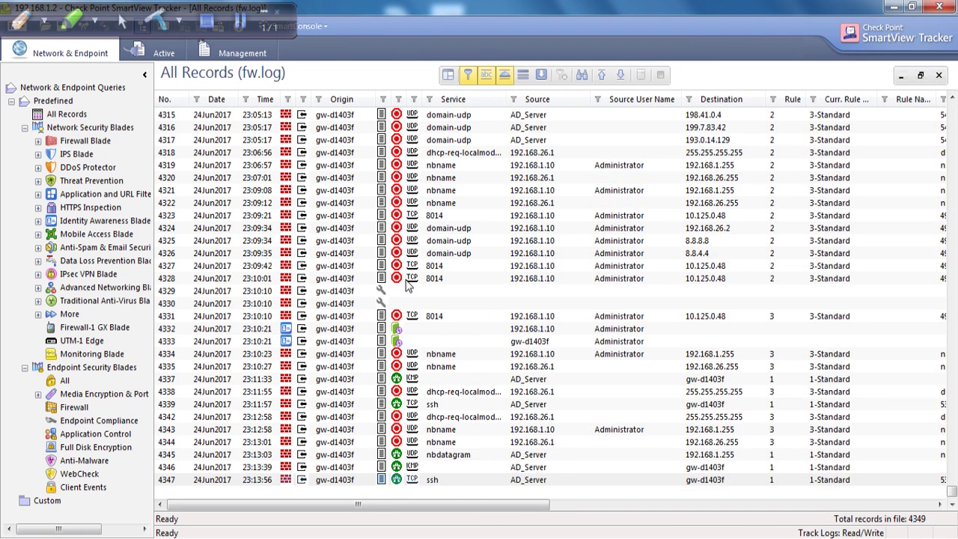
Step: Apply a Service column filter that hides domain-udp records
left_click(954, 479)
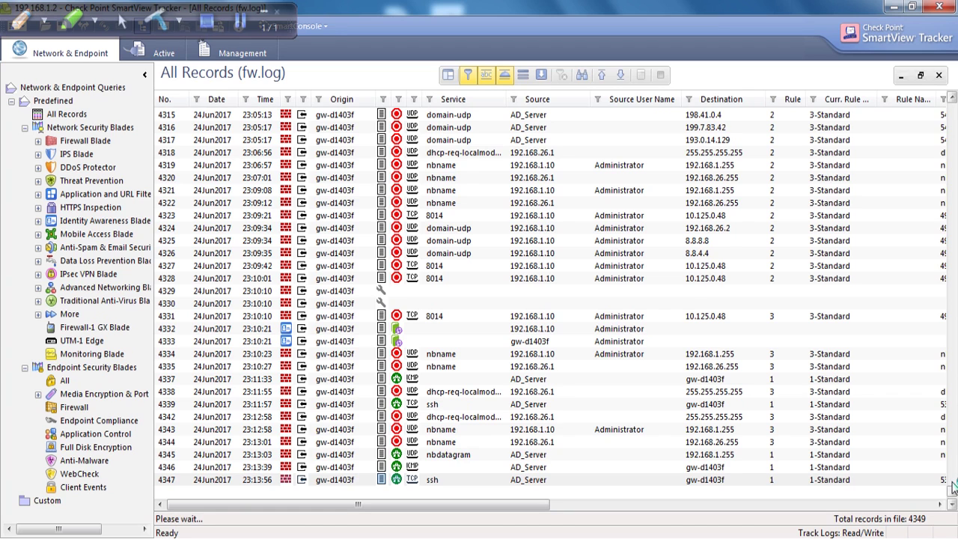
left_click(953, 494)
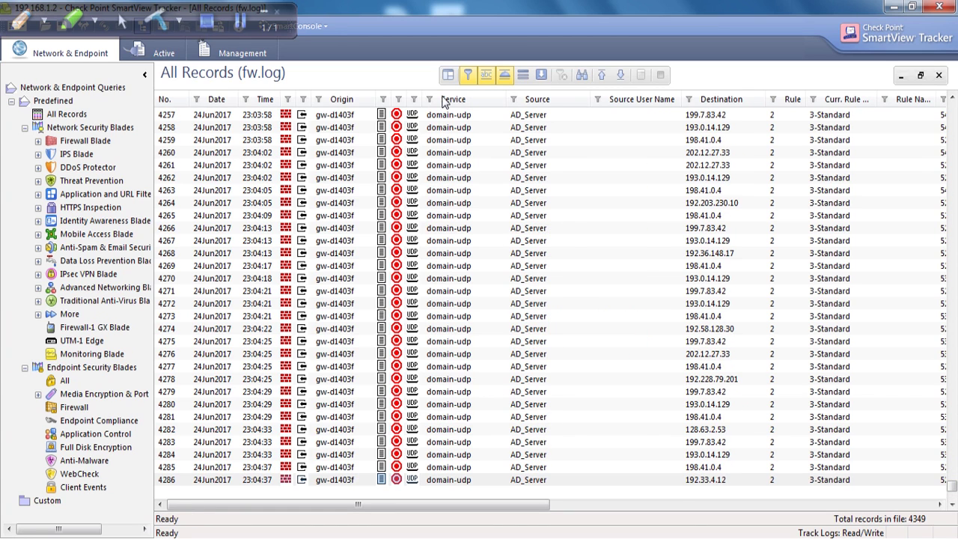
left_click(429, 99)
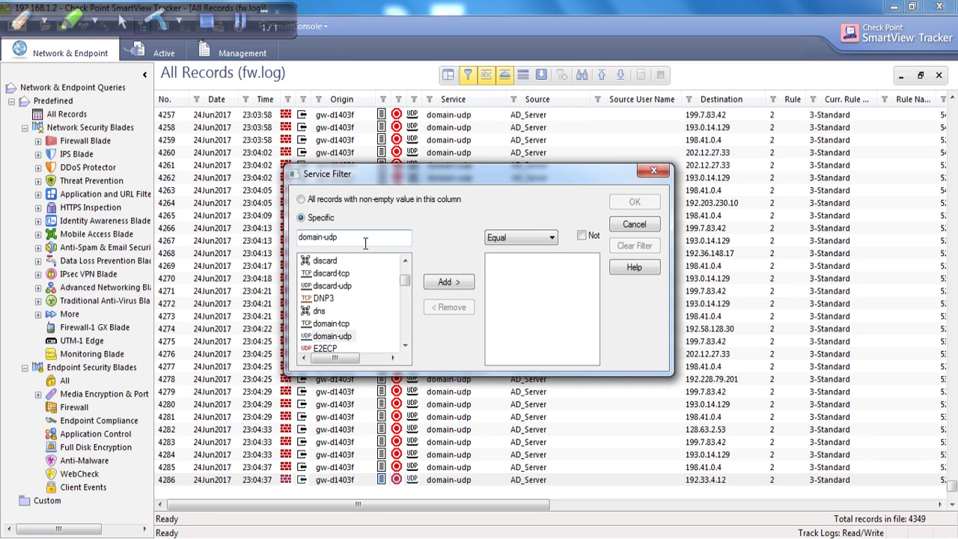
left_click(440, 283)
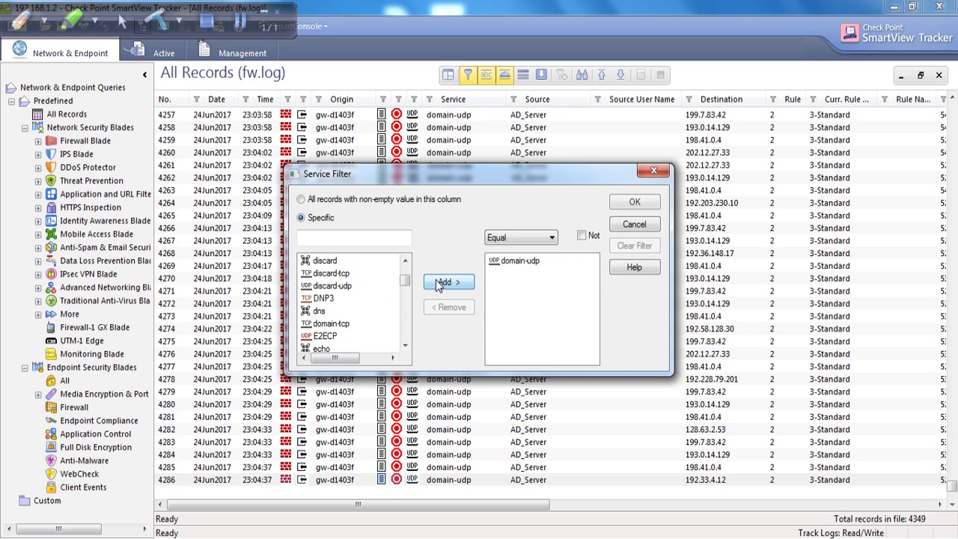
left_click(646, 204)
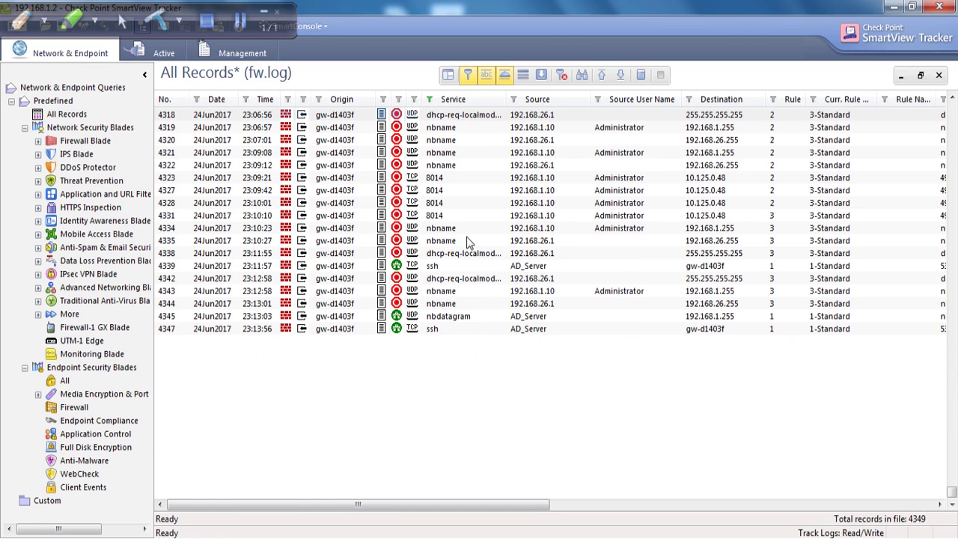
Step: Replace domain-udp with ssh in the Service filter, set to include rather than exclude
right_click(450, 107)
left_click(481, 113)
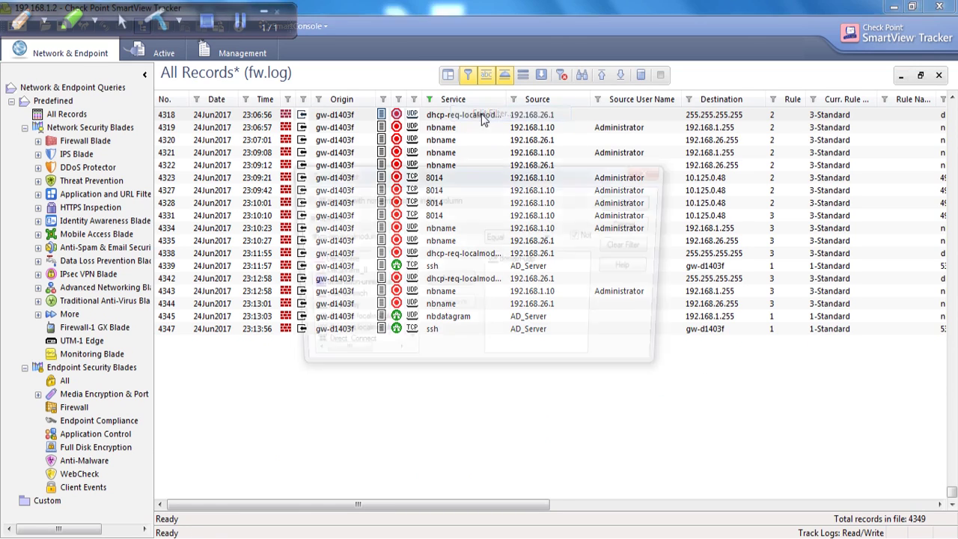
double_click(508, 261)
left_click(340, 243)
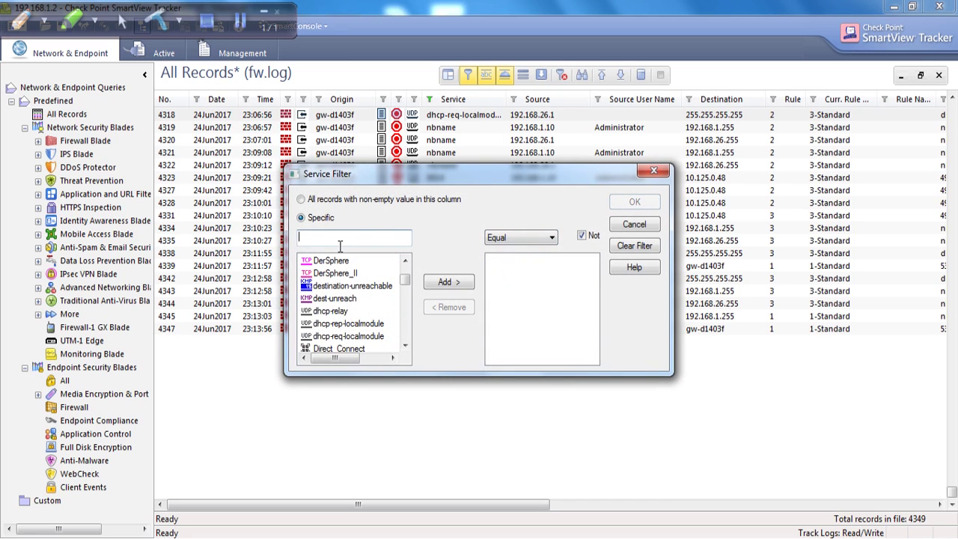
type("ssh")
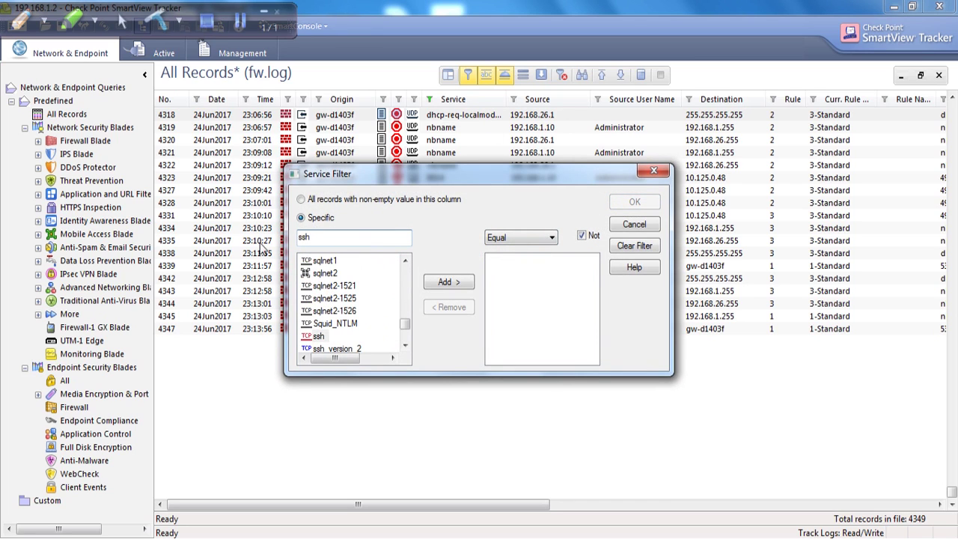
left_click(447, 282)
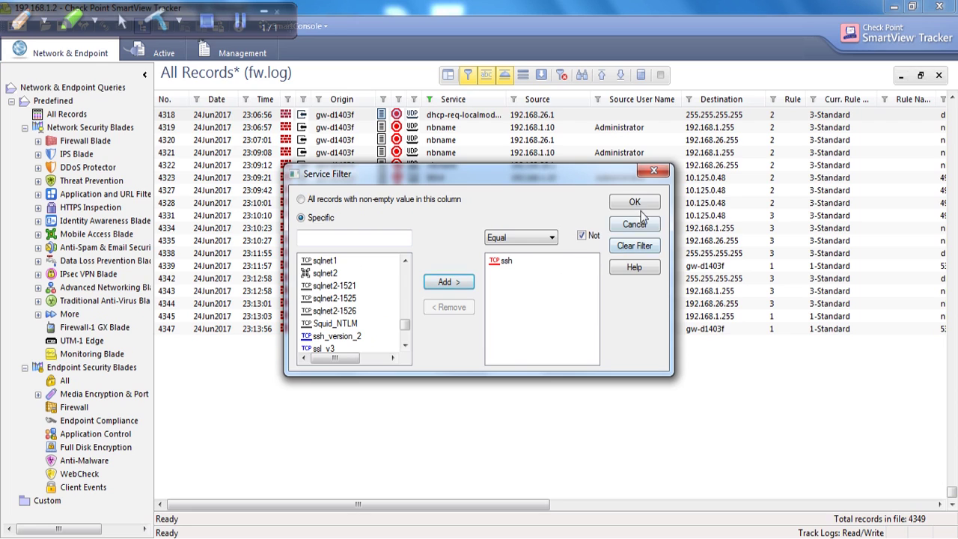
left_click(581, 235)
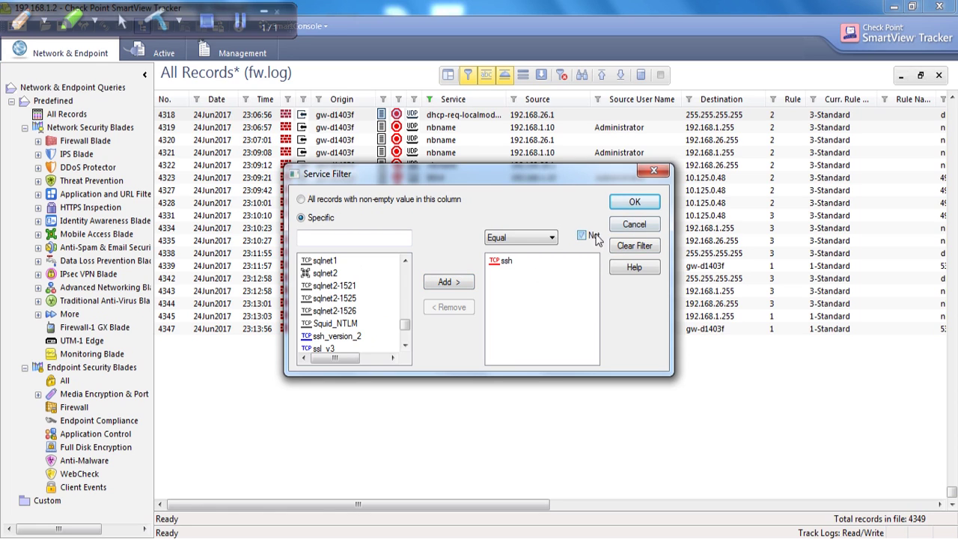
left_click(621, 225)
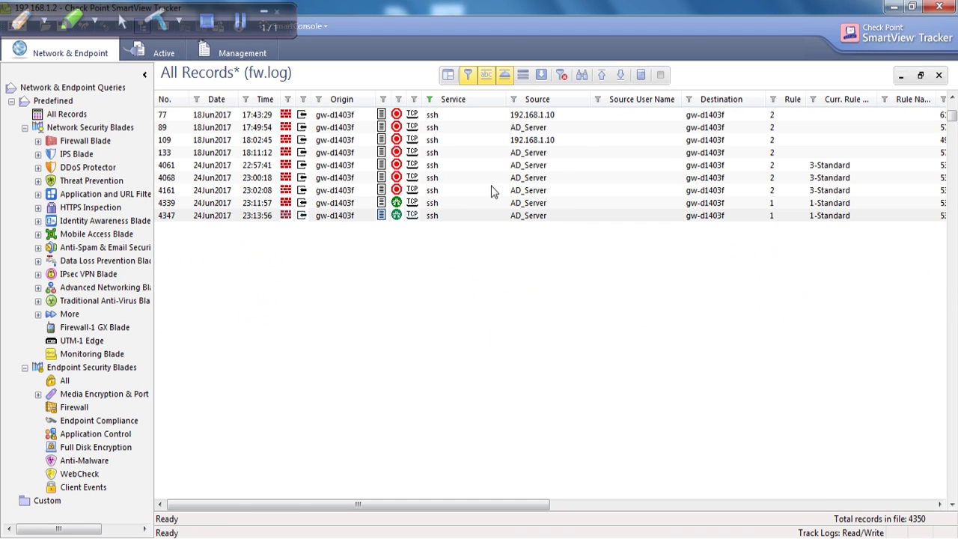
double_click(442, 202)
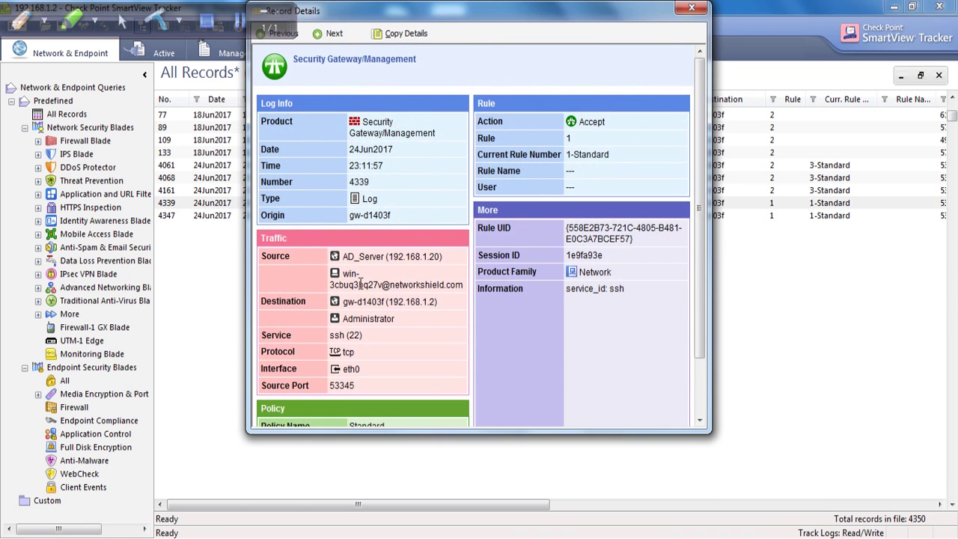
left_click_drag(388, 256, 444, 262)
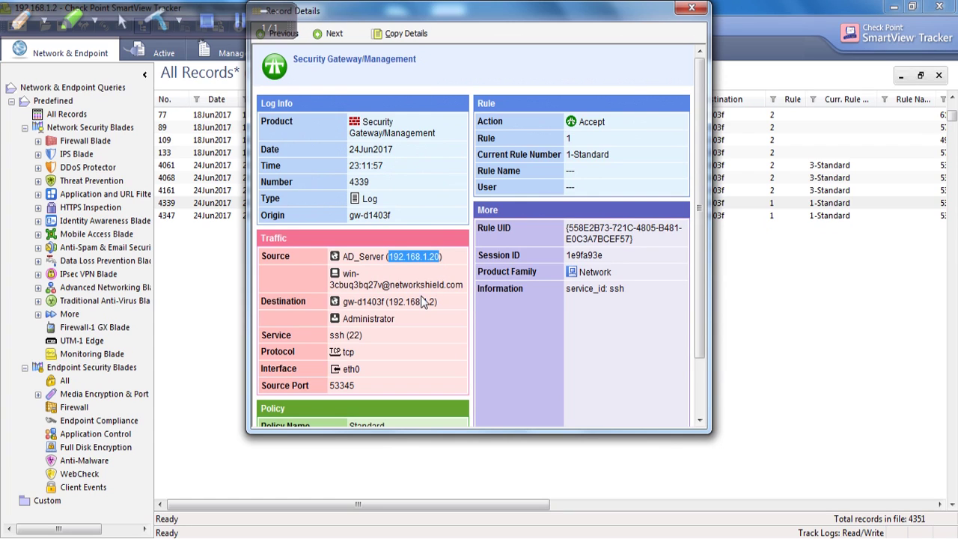
left_click_drag(604, 122, 581, 122)
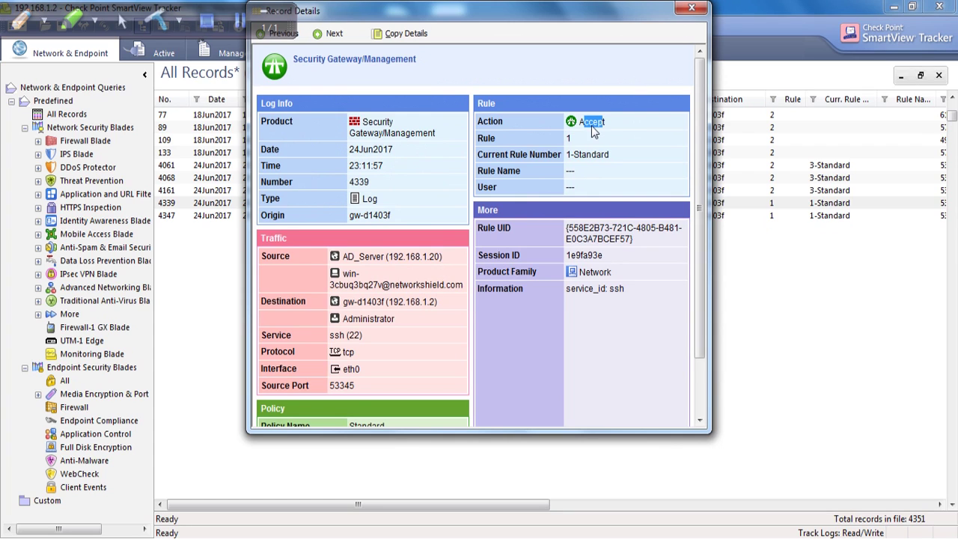
left_click(691, 8)
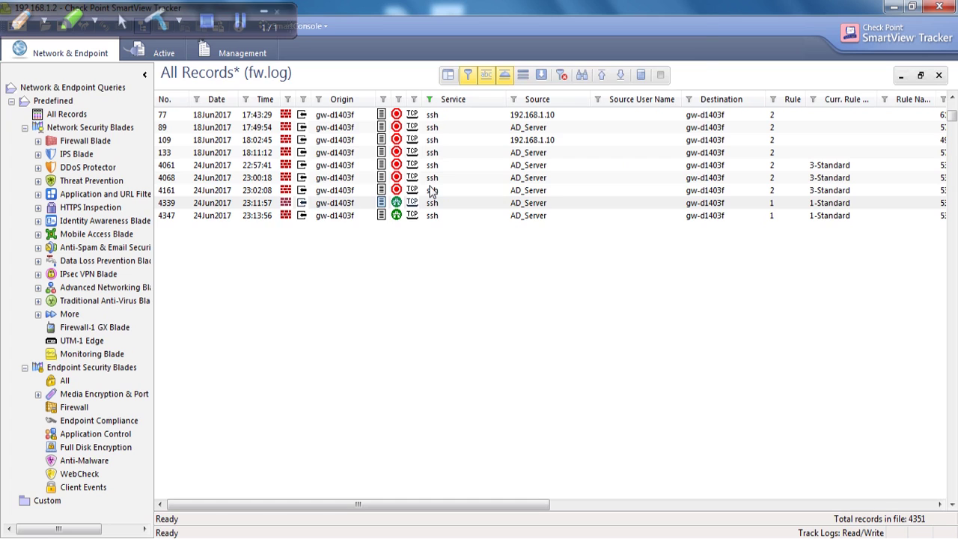
double_click(425, 178)
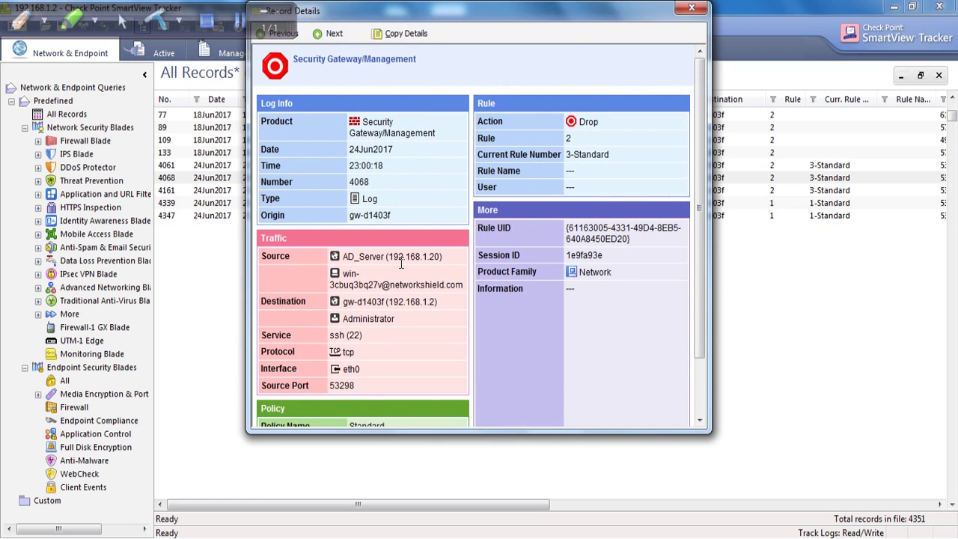
left_click_drag(388, 257, 445, 260)
double_click(588, 122)
double_click(568, 139)
left_click_drag(338, 285, 381, 286)
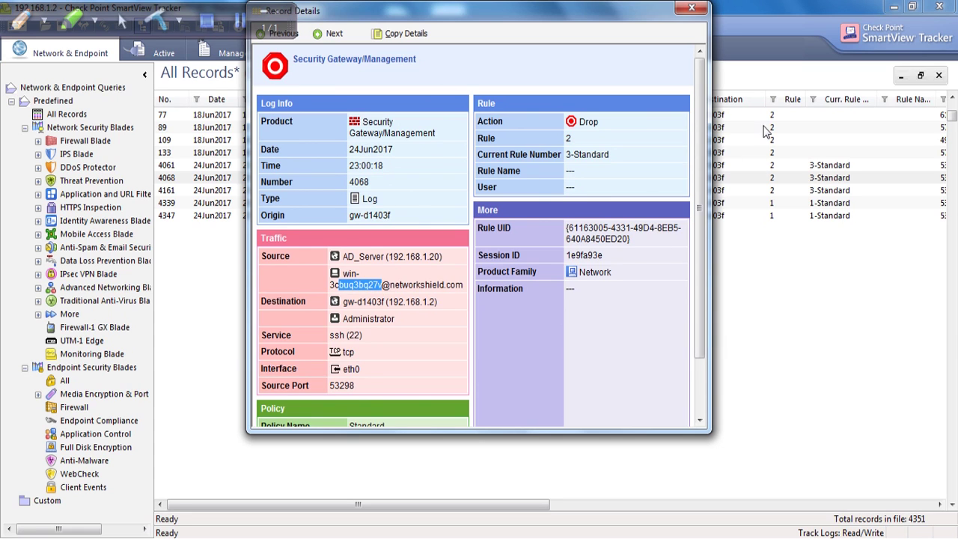
left_click(691, 9)
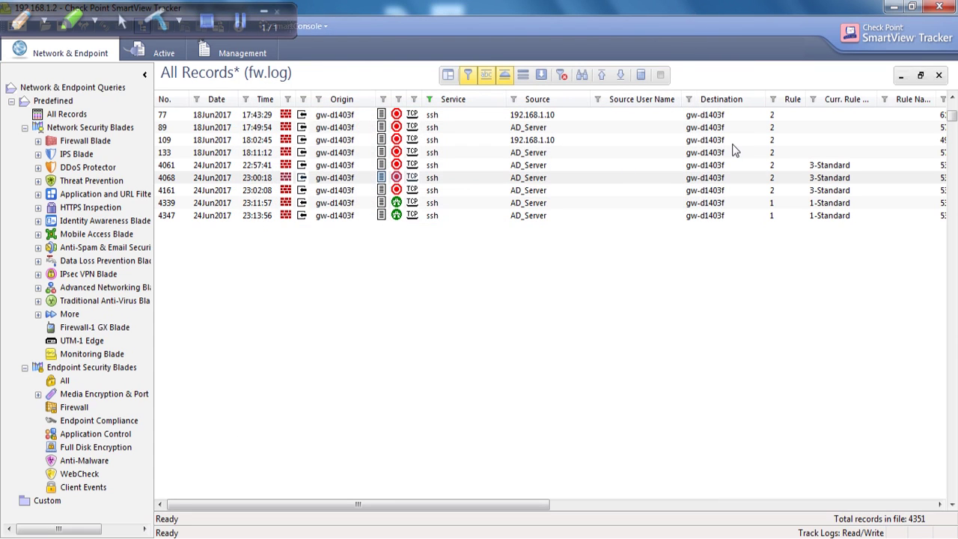